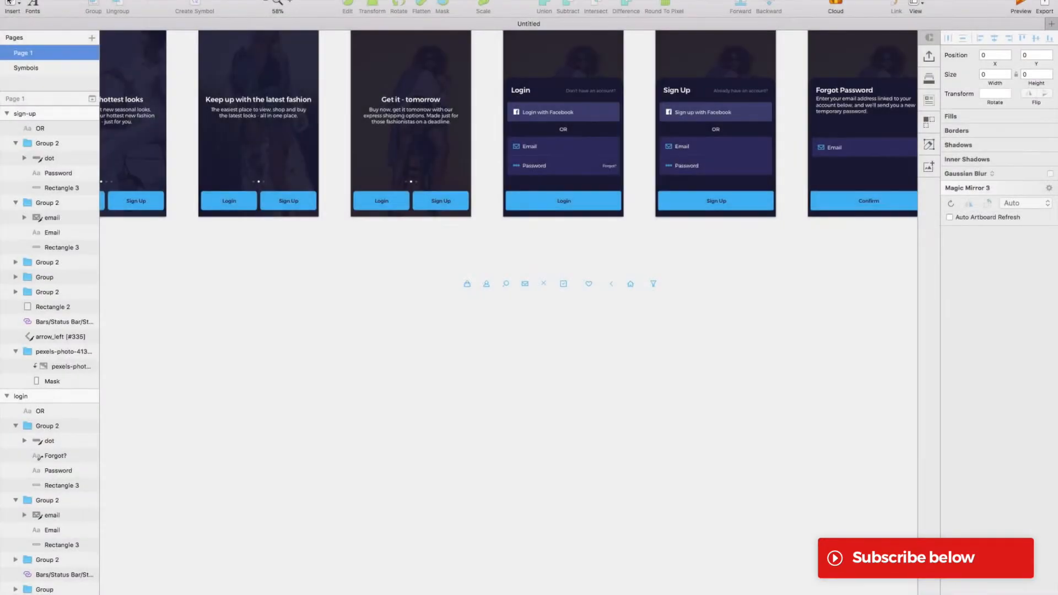
Insert a new artboard using the iPhone 8 preset beside the forgot-pw artboard.
click(12, 5)
click(76, 108)
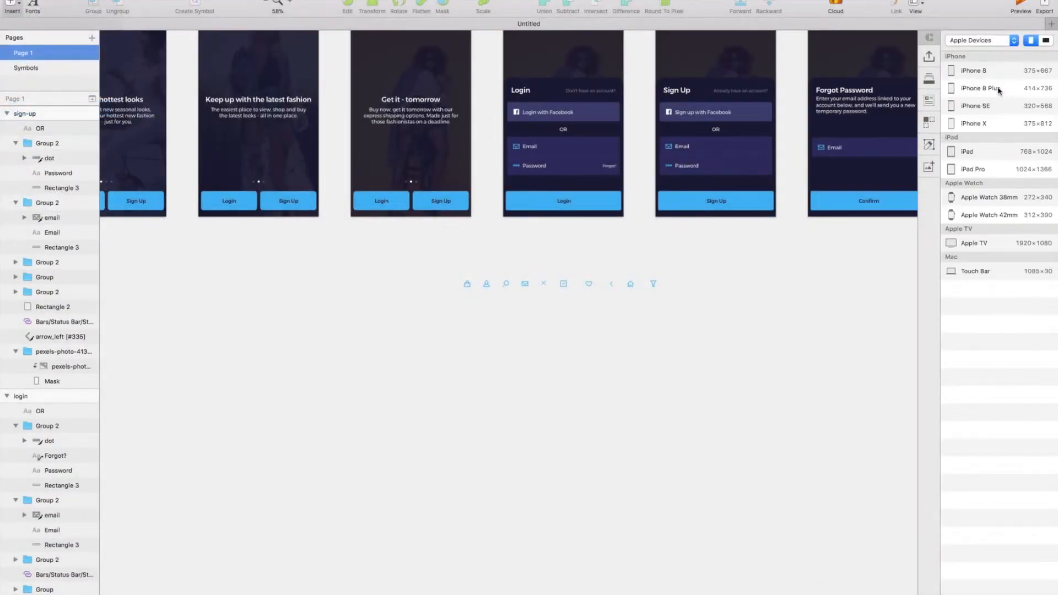
click(1002, 98)
scroll(623, 301, up, 2)
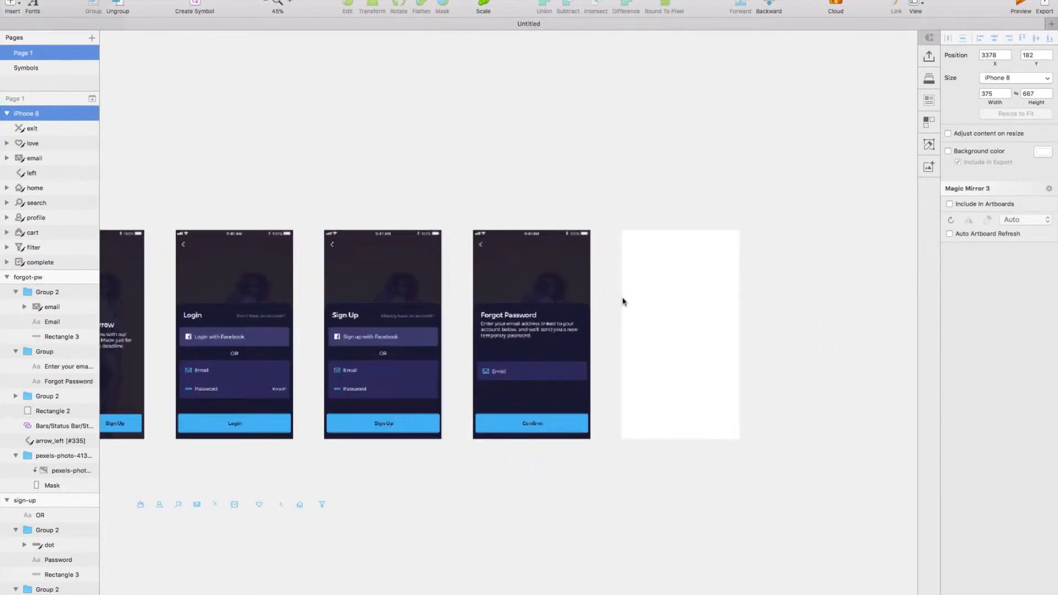
Give the iPhone 8 artboard a background colour, using the dark navy document colour.
click(1042, 153)
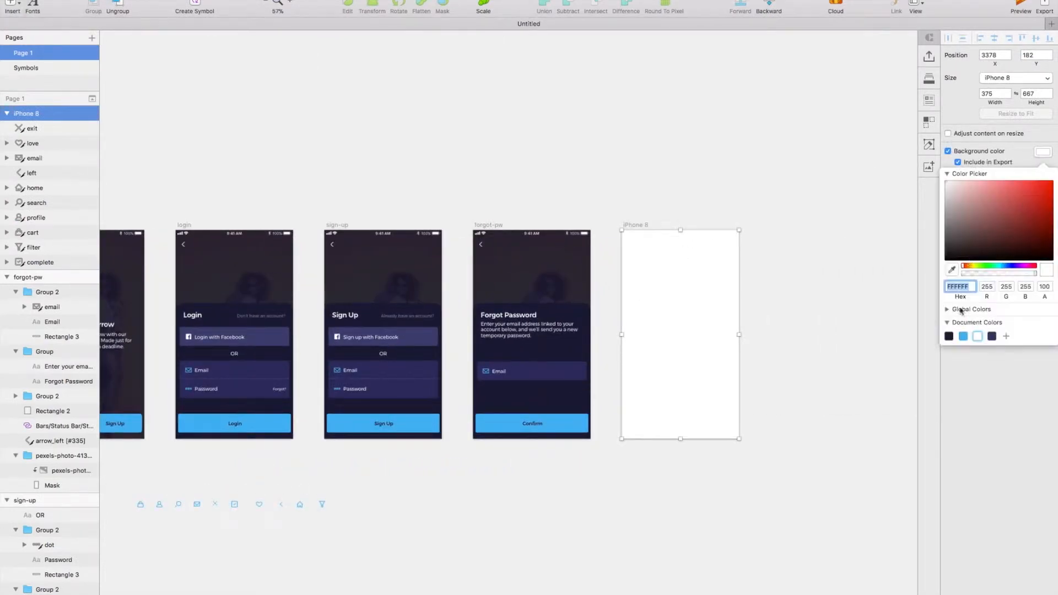
click(948, 336)
scroll(819, 387, up, 3)
click(820, 388)
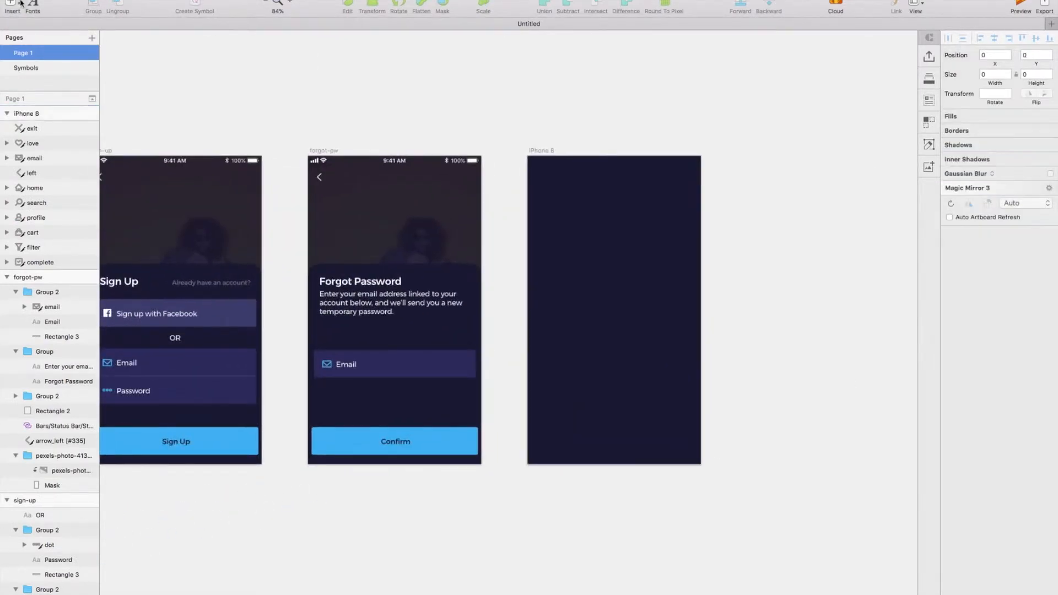
Draw a full-width header rectangle of about 375 × 114 at the top of the iPhone 8 artboard.
click(12, 6)
mouse_move(54, 21)
click(162, 48)
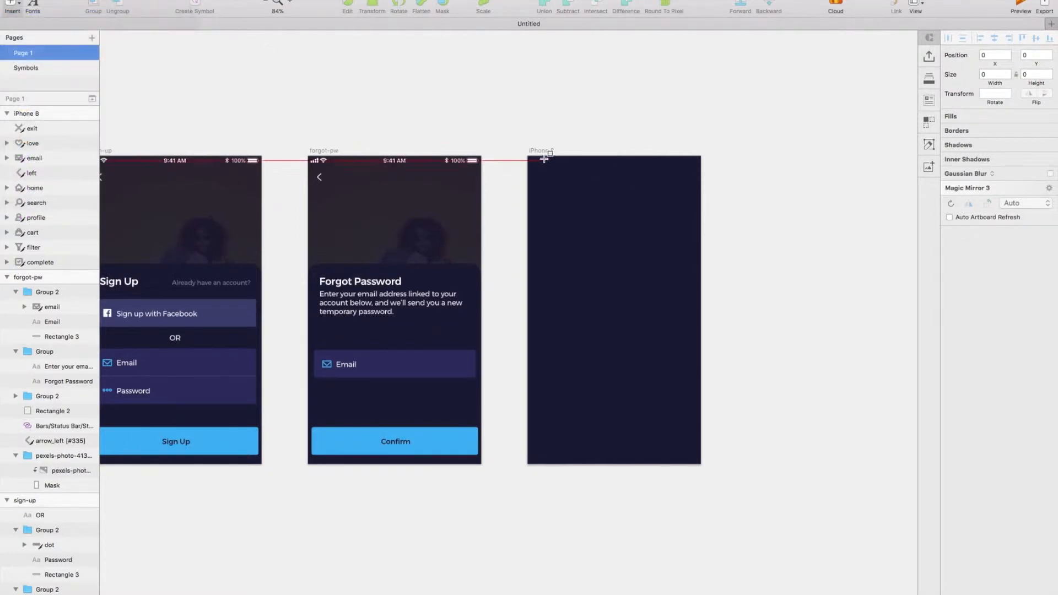
drag(527, 156, 701, 208)
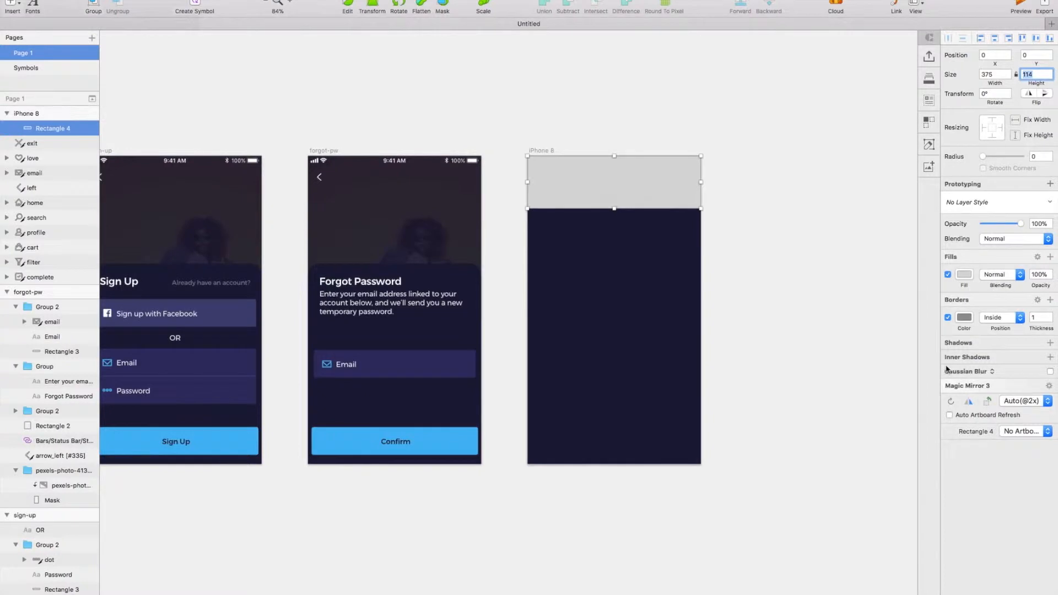
Remove the header rectangle's border and set its fill colour to 28284B.
click(948, 318)
click(964, 275)
text(28284B)
key(Return)
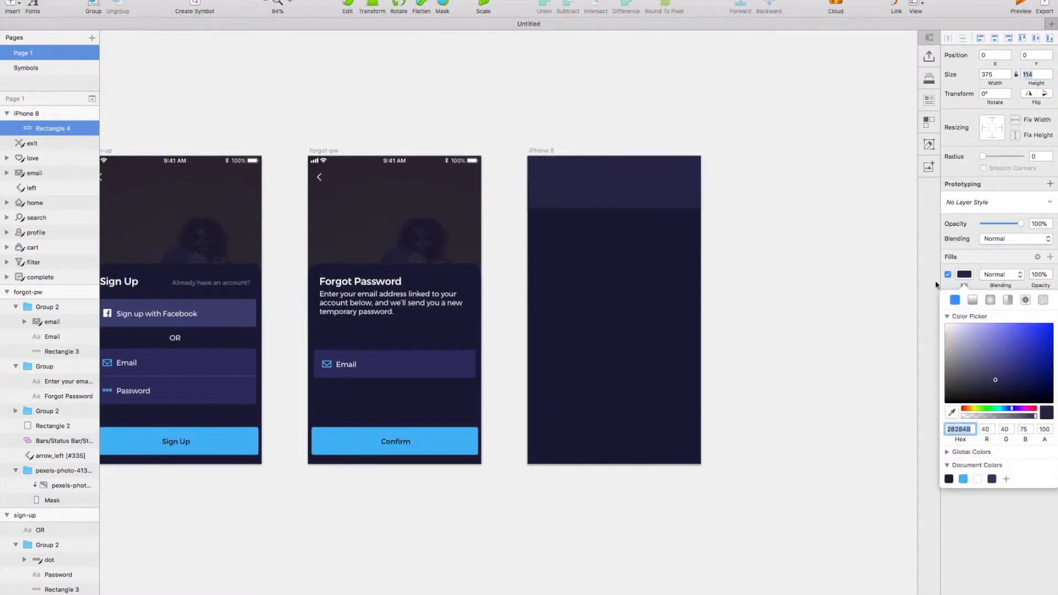
scroll(853, 291, right, 1)
scroll(854, 291, up, 2)
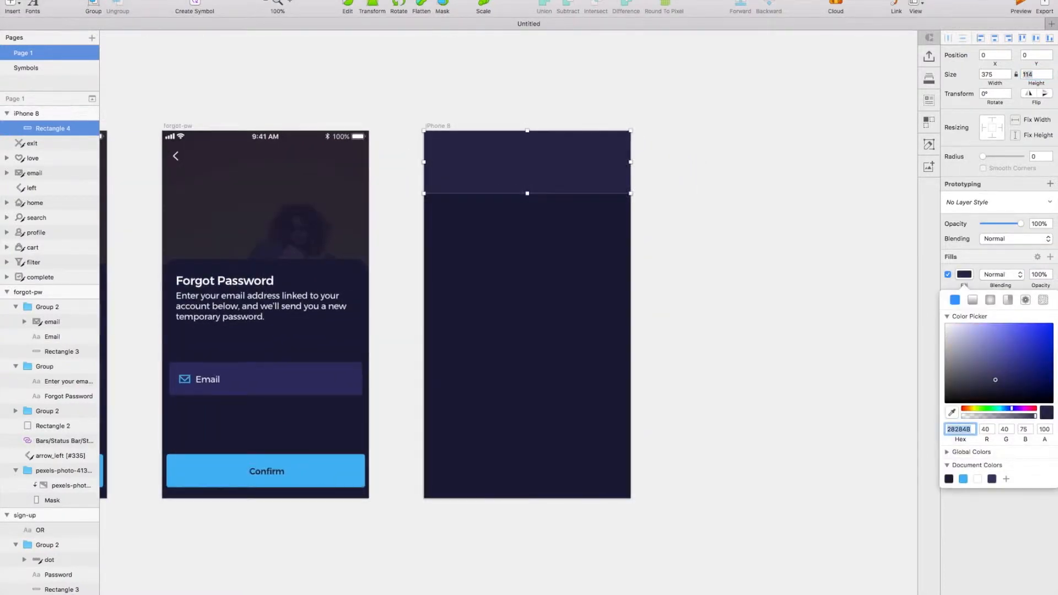
key(Escape)
Insert the Apple iOS UI tab bar symbol "Dark - 4 Tabs" along the bottom edge of the iPhone 8 artboard.
click(11, 4)
mouse_move(84, 160)
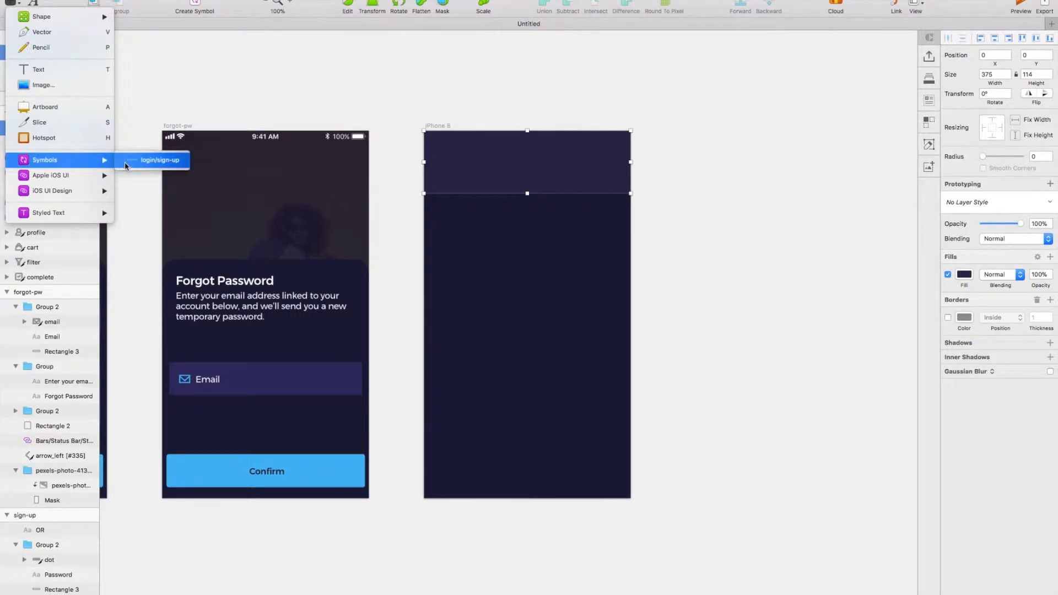
mouse_move(160, 175)
mouse_move(275, 298)
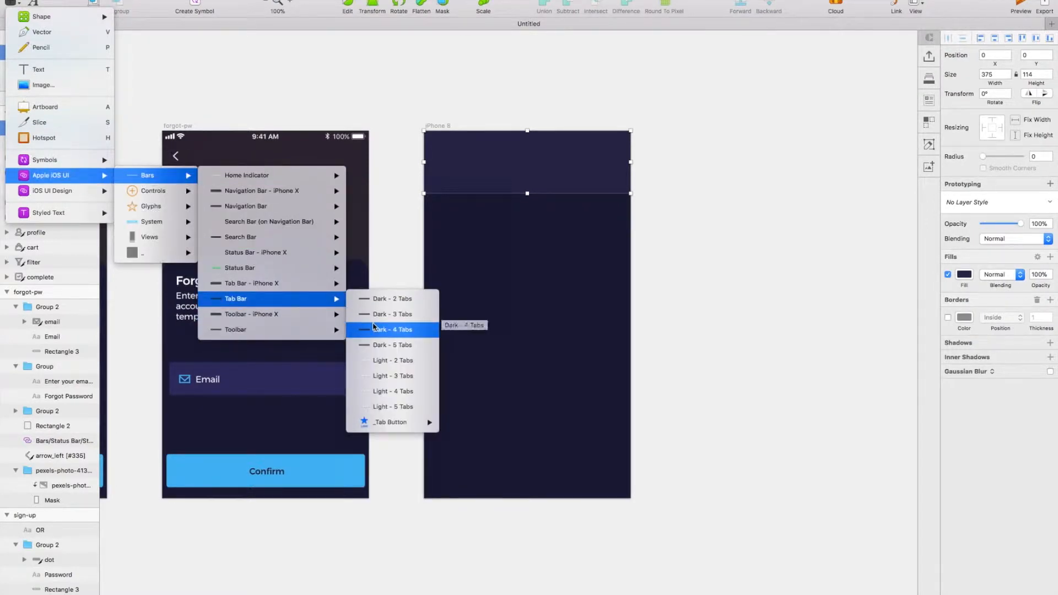
click(373, 329)
click(537, 476)
drag(538, 472, 542, 480)
scroll(543, 483, down, 4)
key(super+plus)
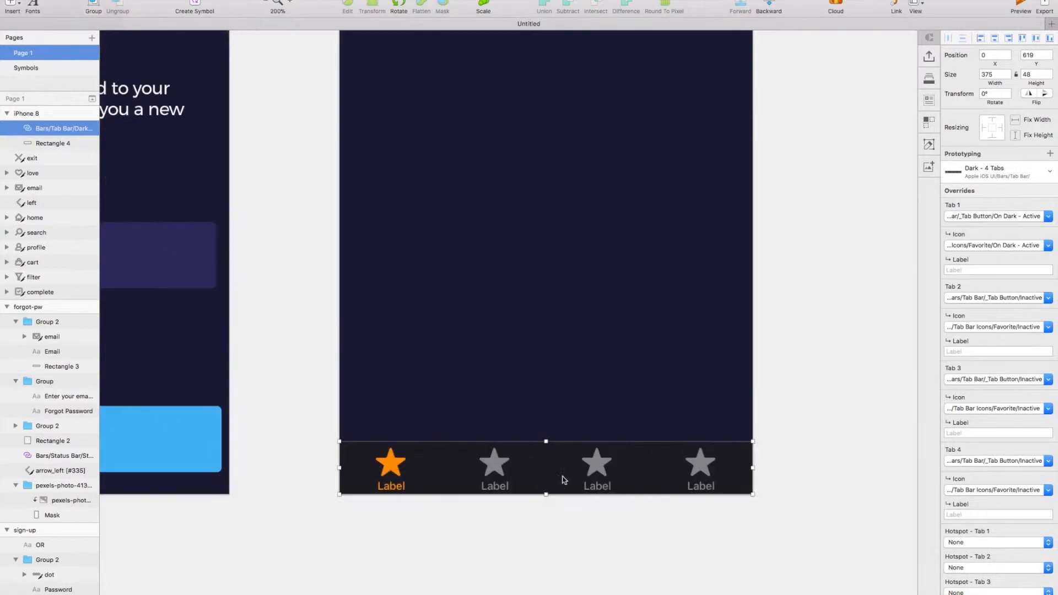
Detach the tab bar from its symbol and delete the four hotspot layers inside it.
right_click(558, 469)
click(607, 594)
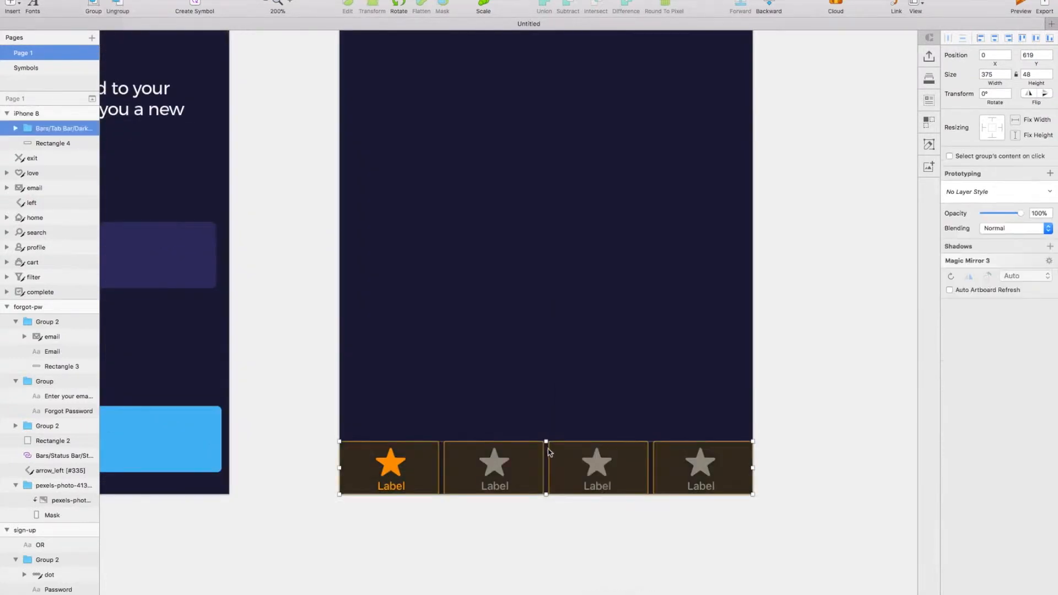
click(15, 128)
click(60, 209)
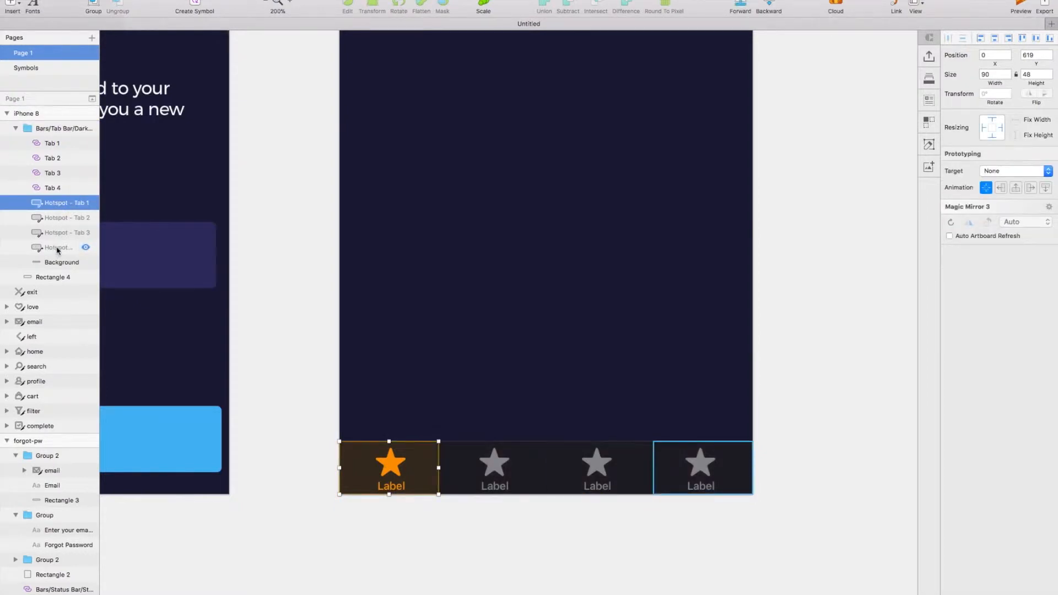
shift+click(57, 248)
key(Delete)
Select all four tabs in the tab bar and detach them from their symbols.
click(517, 470)
scroll(517, 470, right, 3)
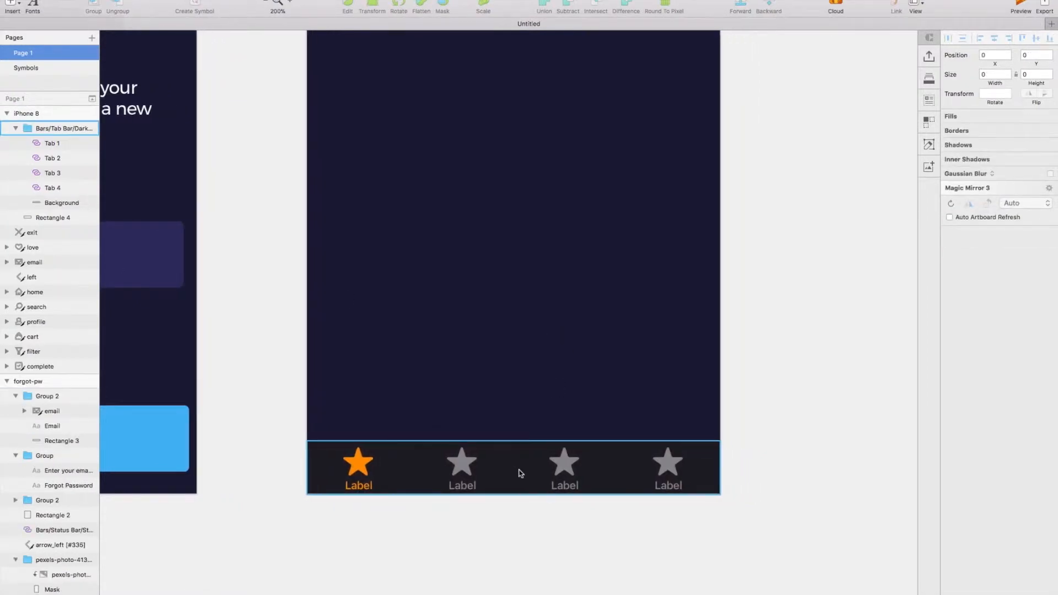
double_click(464, 482)
shift+click(379, 485)
shift+click(565, 468)
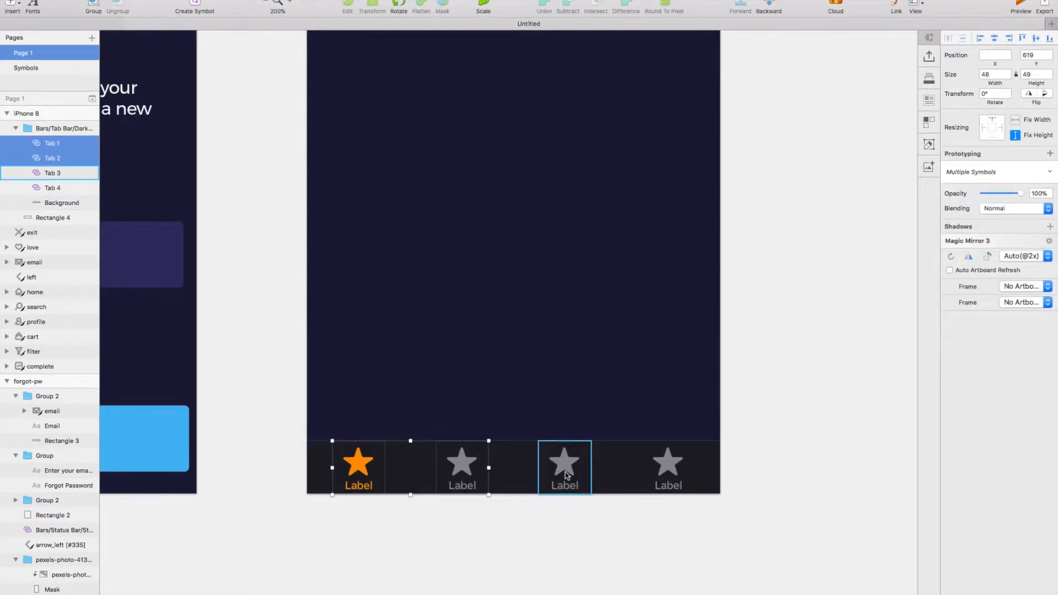
shift+click(664, 469)
right_click(662, 468)
click(700, 594)
Delete the text labels under all four tab icons.
double_click(674, 488)
key(Delete)
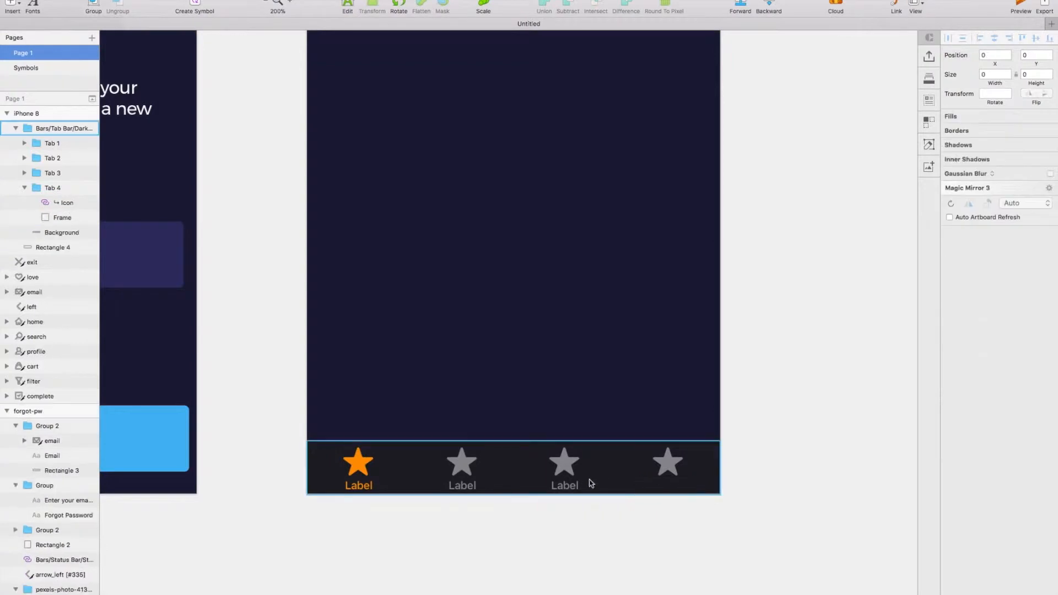
double_click(566, 488)
double_click(567, 488)
key(Delete)
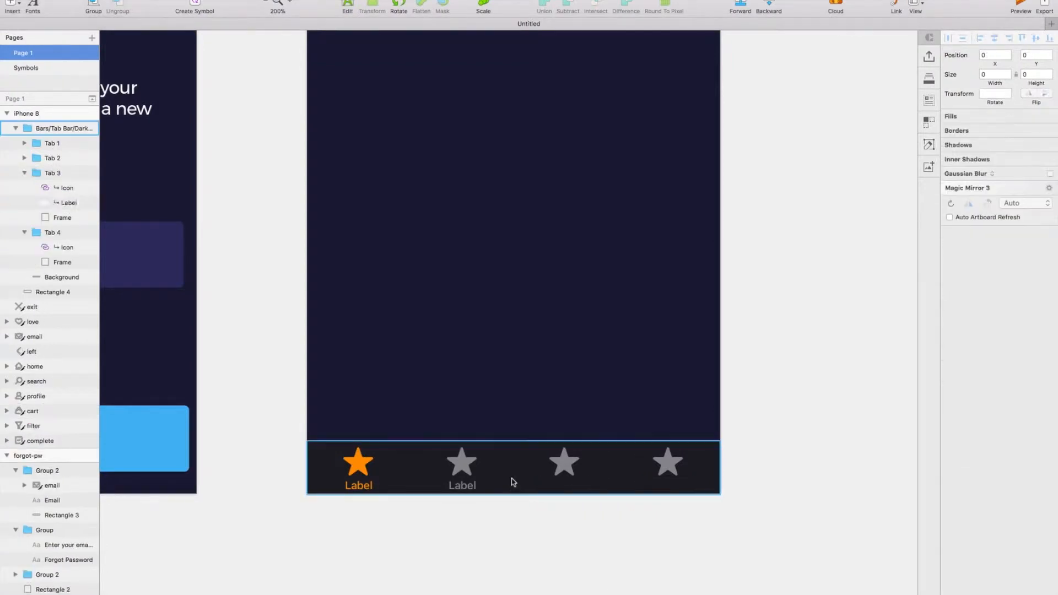
double_click(470, 488)
key(Delete)
double_click(359, 487)
double_click(359, 487)
key(Delete)
Delete the orange star icon from the first tab.
click(359, 462)
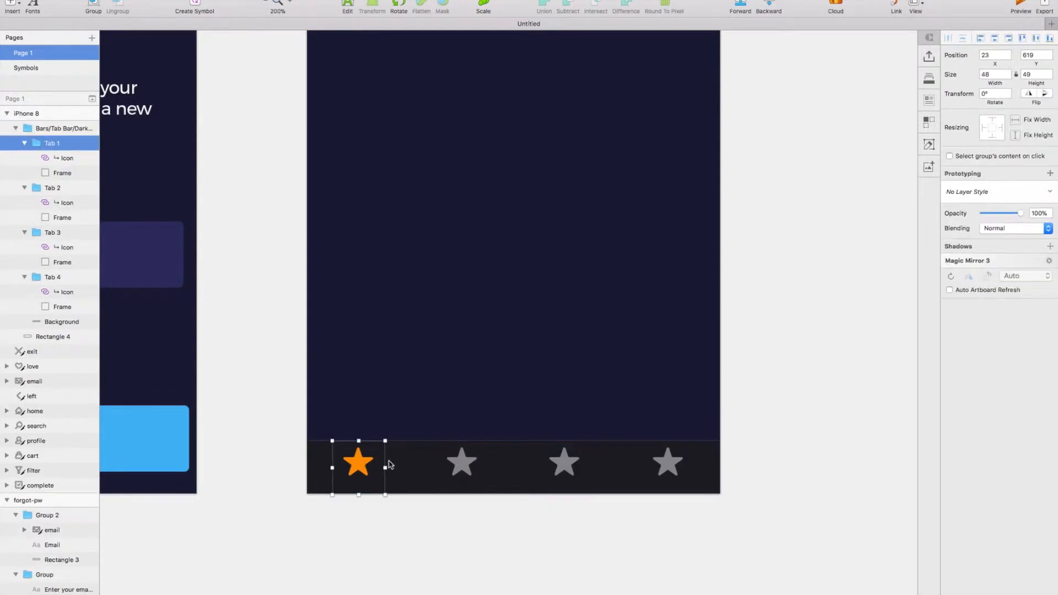
double_click(357, 465)
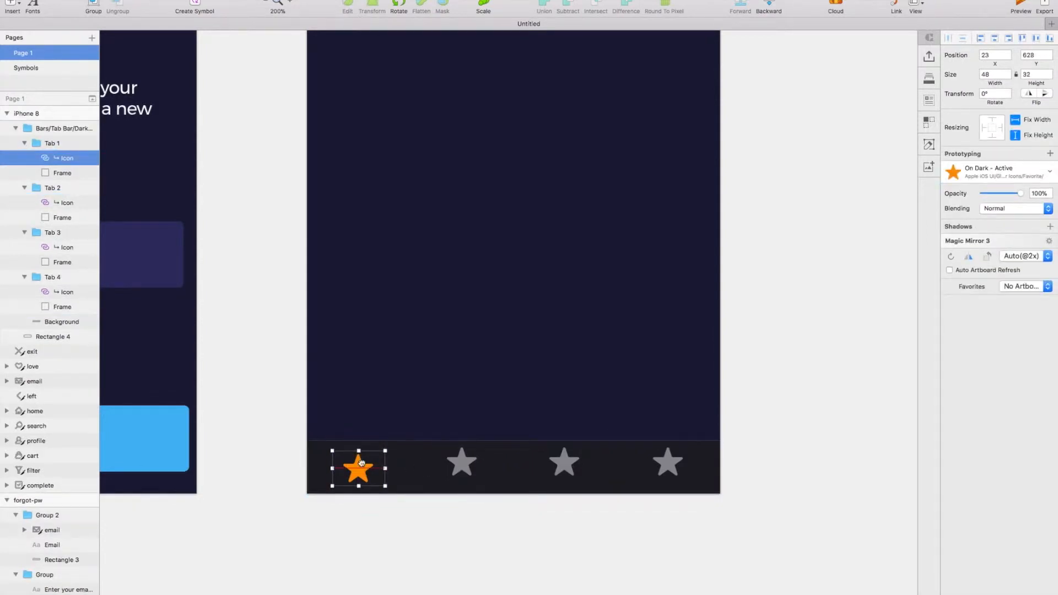
scroll(386, 467, left, 3)
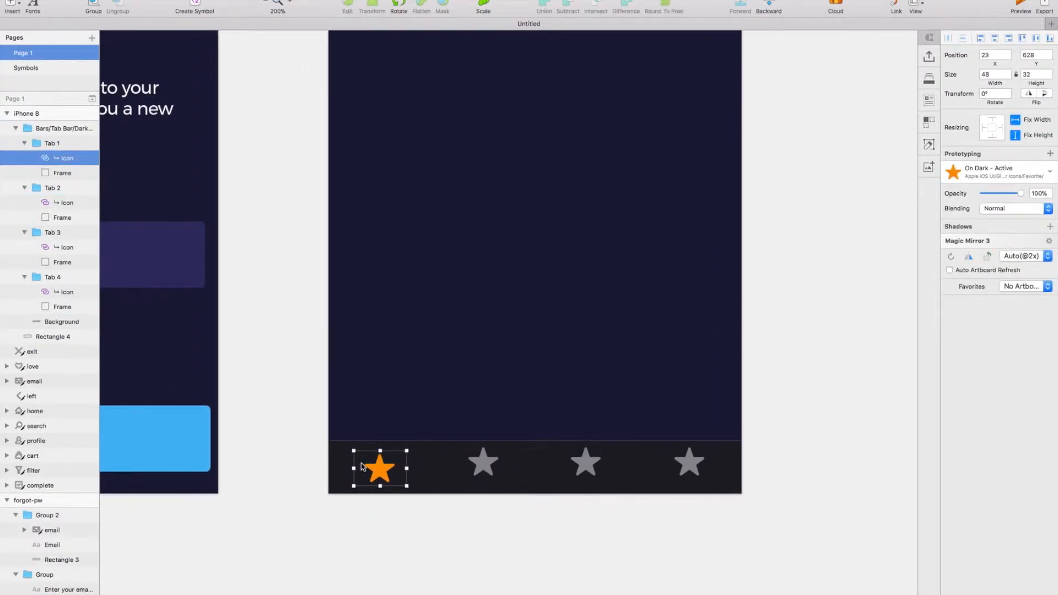
key(Delete)
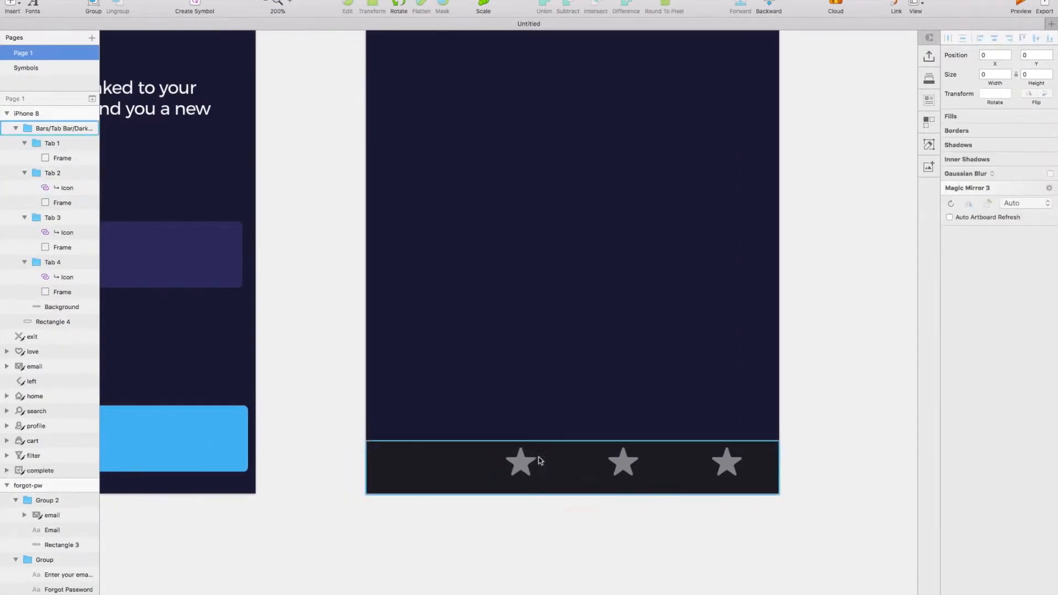
click(519, 464)
key(Delete)
key(super+z)
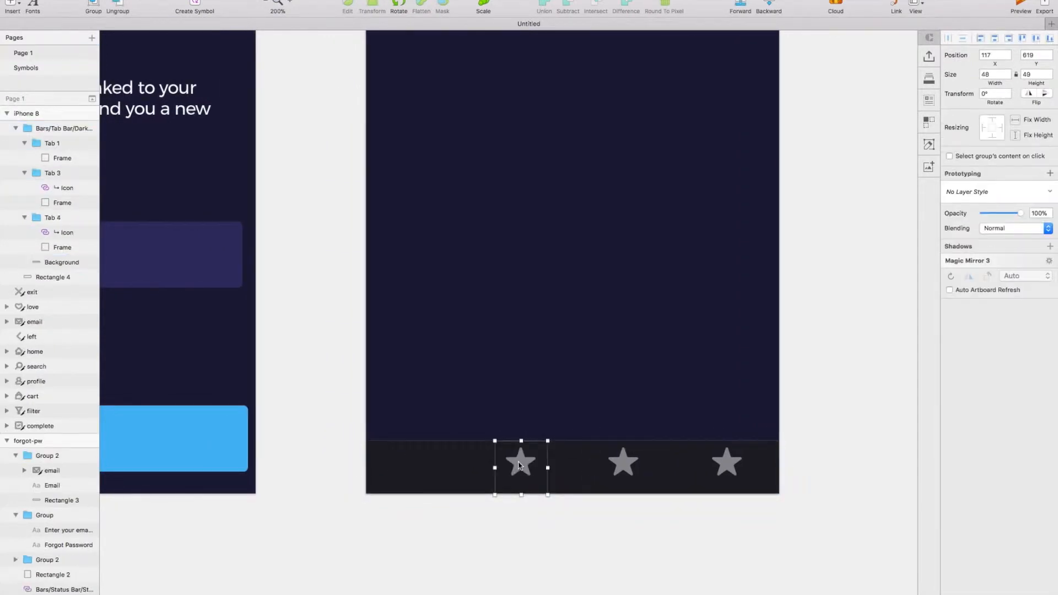
Delete the grey star icons from the second, third and fourth tabs.
double_click(522, 465)
key(Delete)
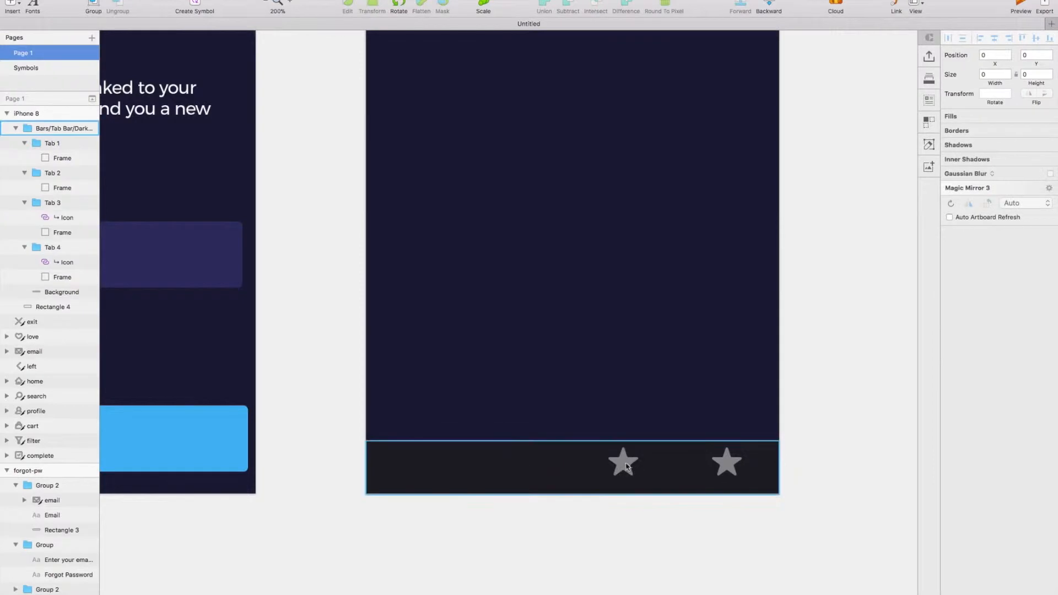
double_click(627, 466)
key(Delete)
double_click(727, 463)
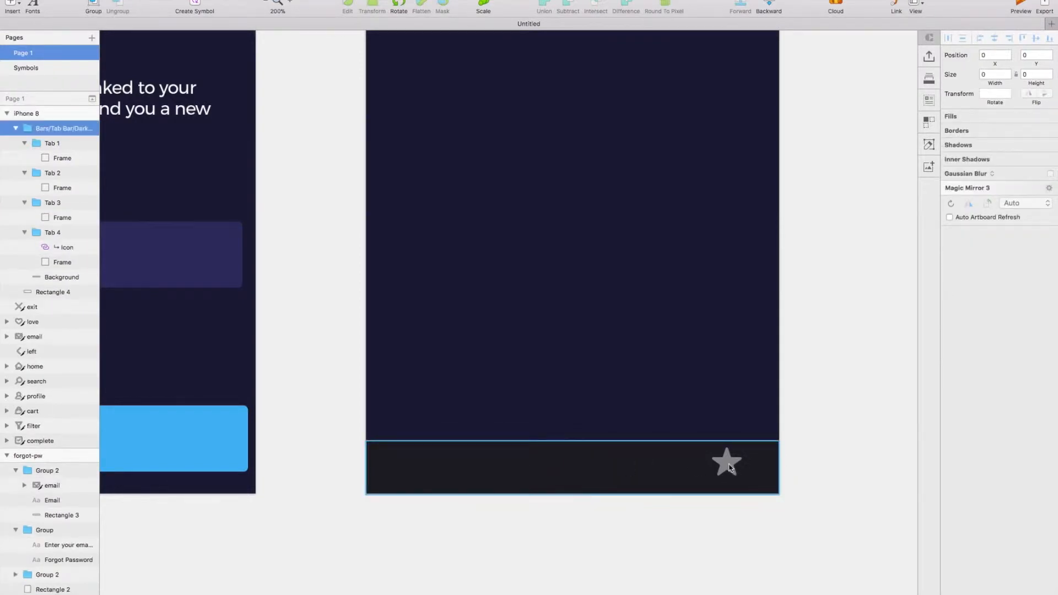
key(Delete)
Select the home, profile, search and cart icons in the icon row below the artboards.
scroll(729, 468, down, 2)
scroll(729, 469, down, 3)
scroll(729, 468, down, 4)
scroll(729, 469, left, 10)
scroll(729, 468, down, 2)
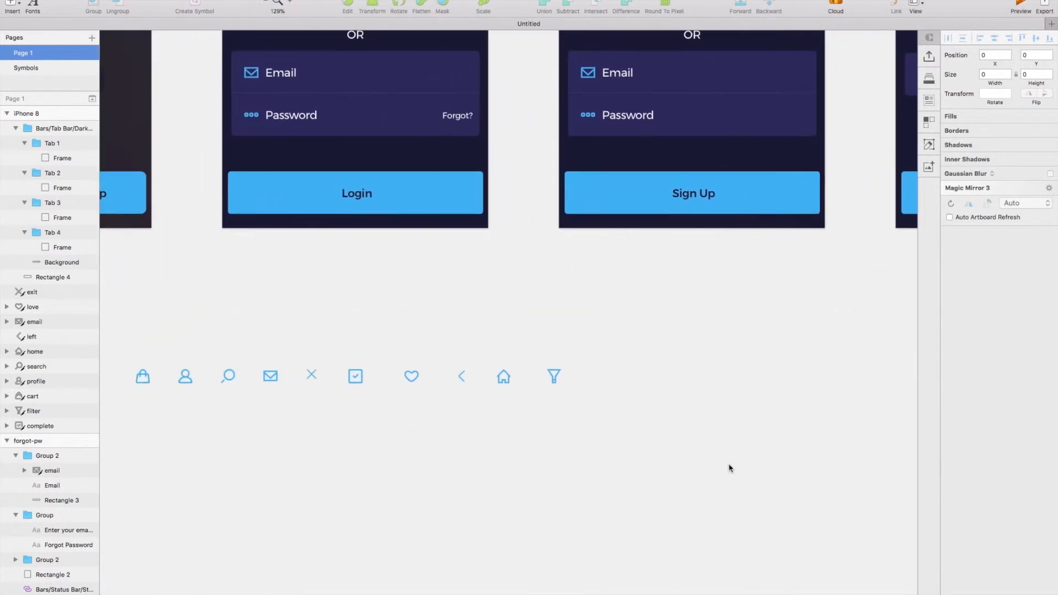
click(503, 386)
scroll(502, 380, left, 5)
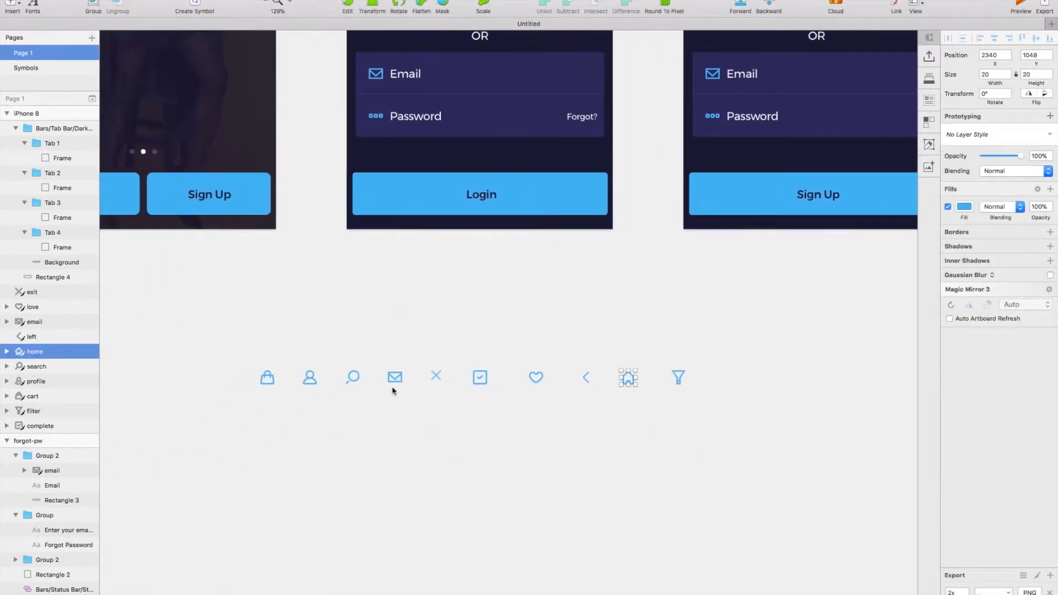
shift+click(311, 379)
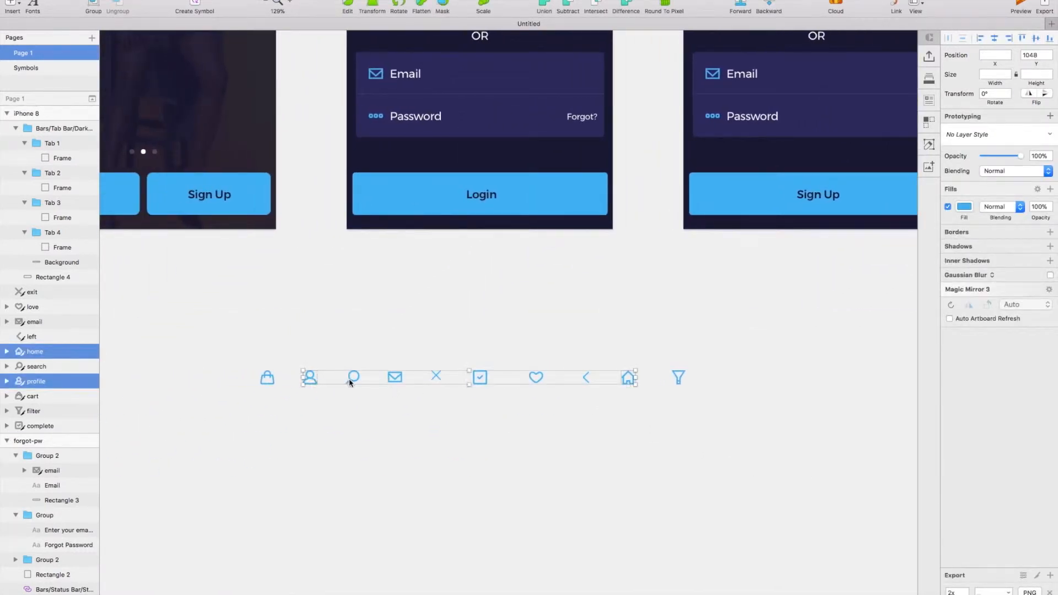
shift+click(351, 382)
shift+click(268, 378)
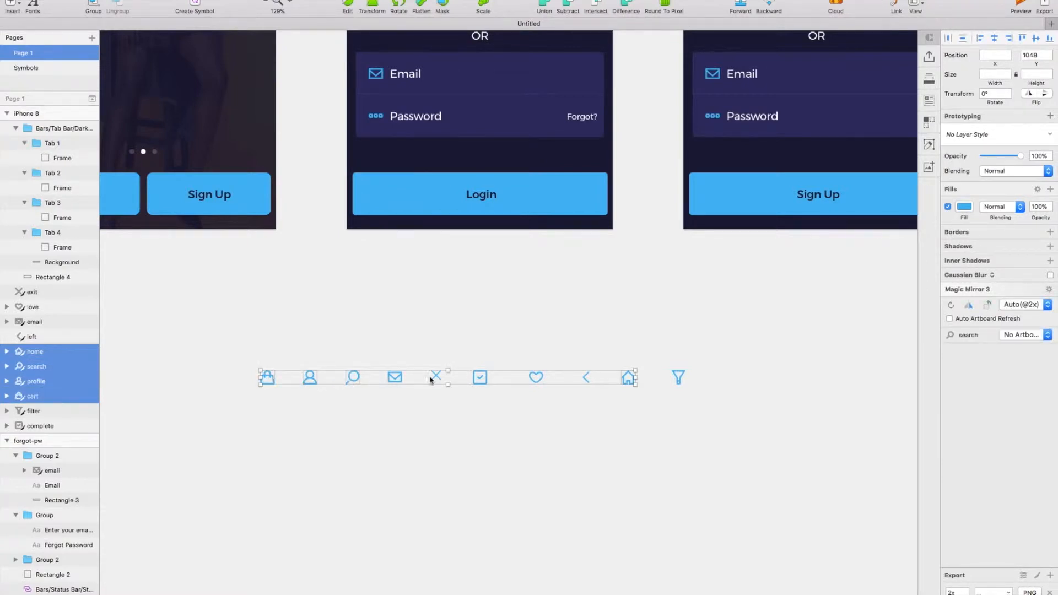
Set the shadow of the tab bar's Background layer to colour 313162 with a Y offset of -1.
scroll(485, 380, right, 15)
scroll(485, 380, up, 3)
scroll(485, 380, up, 3)
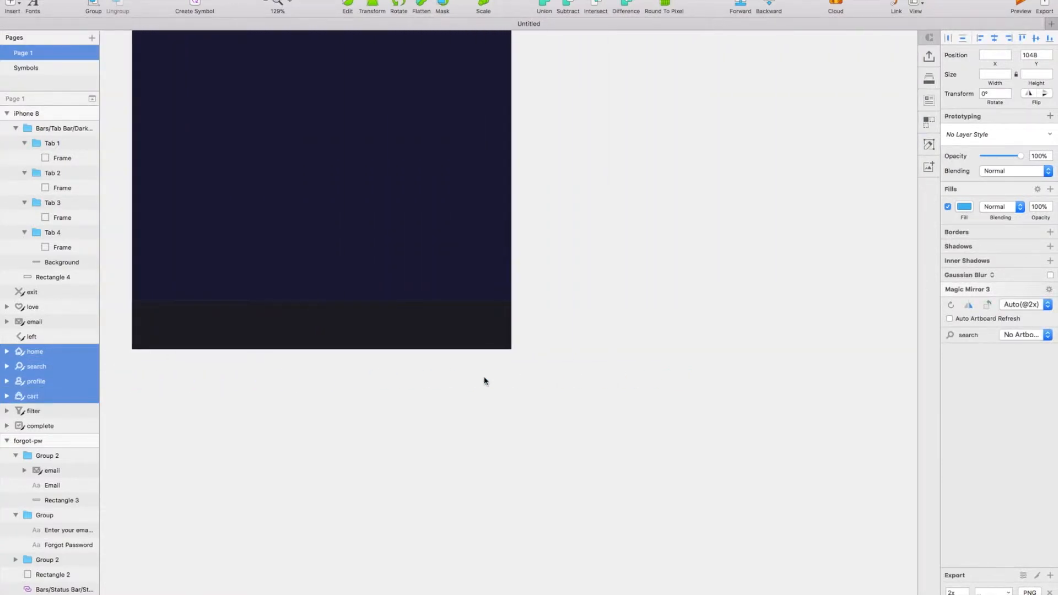
scroll(485, 379, left, 5)
click(554, 368)
double_click(555, 367)
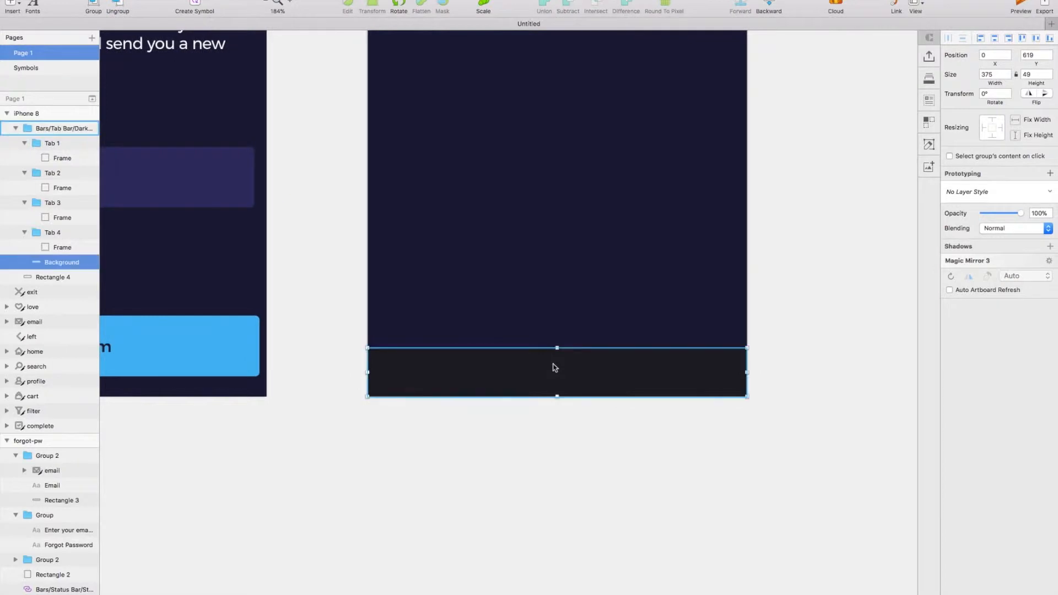
click(961, 360)
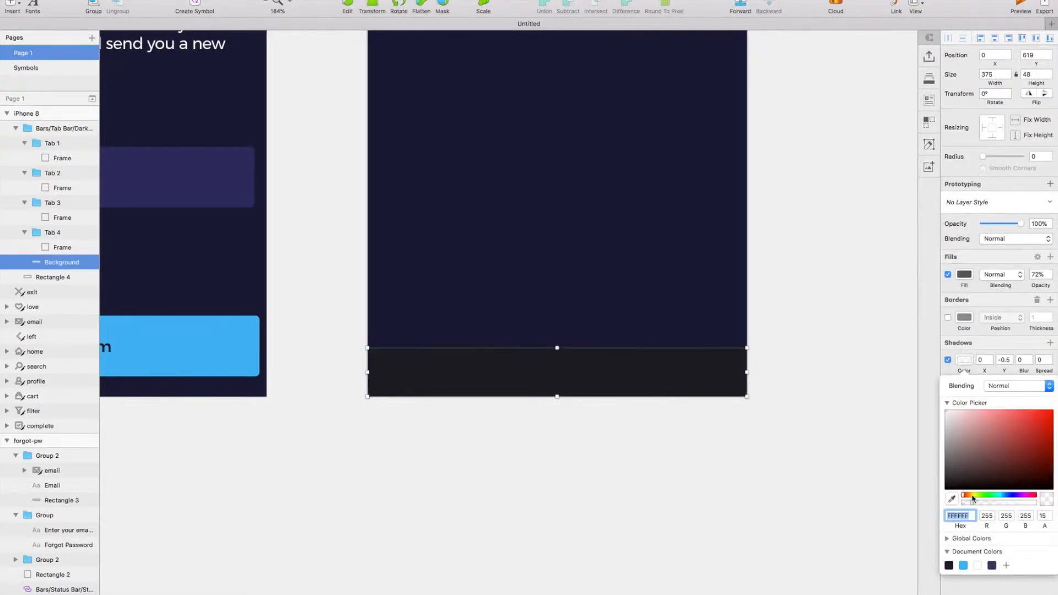
scroll(701, 436, left, 5)
scroll(701, 436, up, 2)
key(ctrl+c)
click(342, 232)
scroll(472, 359, right, 3)
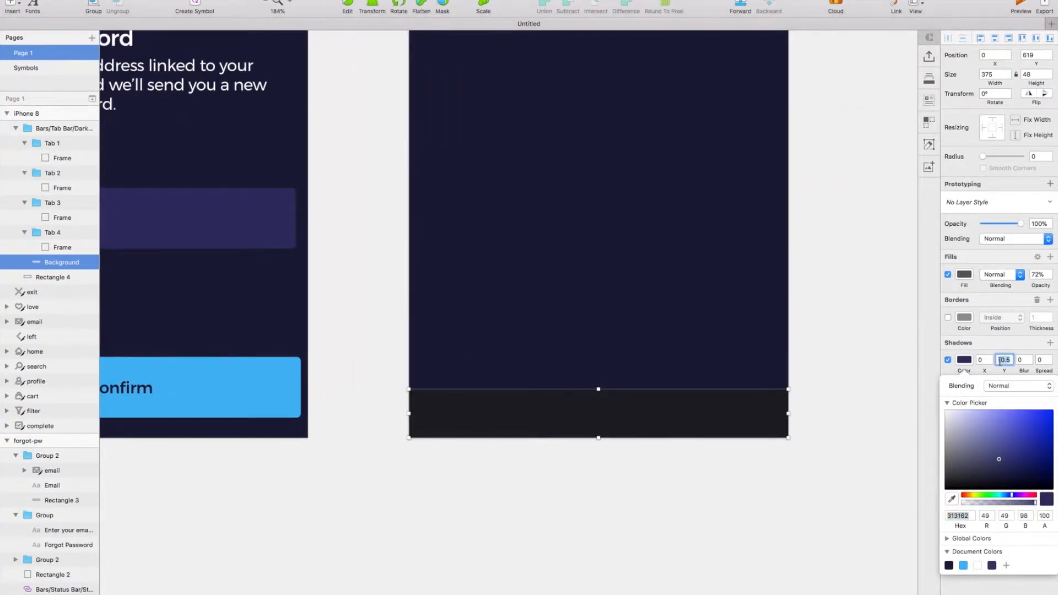
text(-1)
scroll(883, 398, right, 1)
click(751, 420)
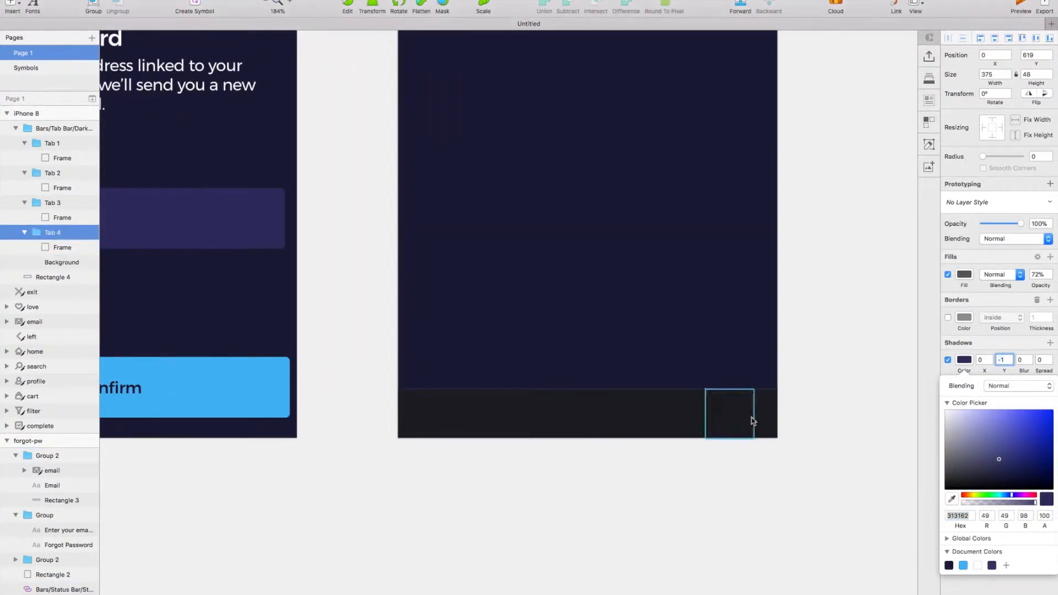
Fill the tab bar's Background layer with the colour sampled from the header rectangle, at 100% opacity.
click(59, 267)
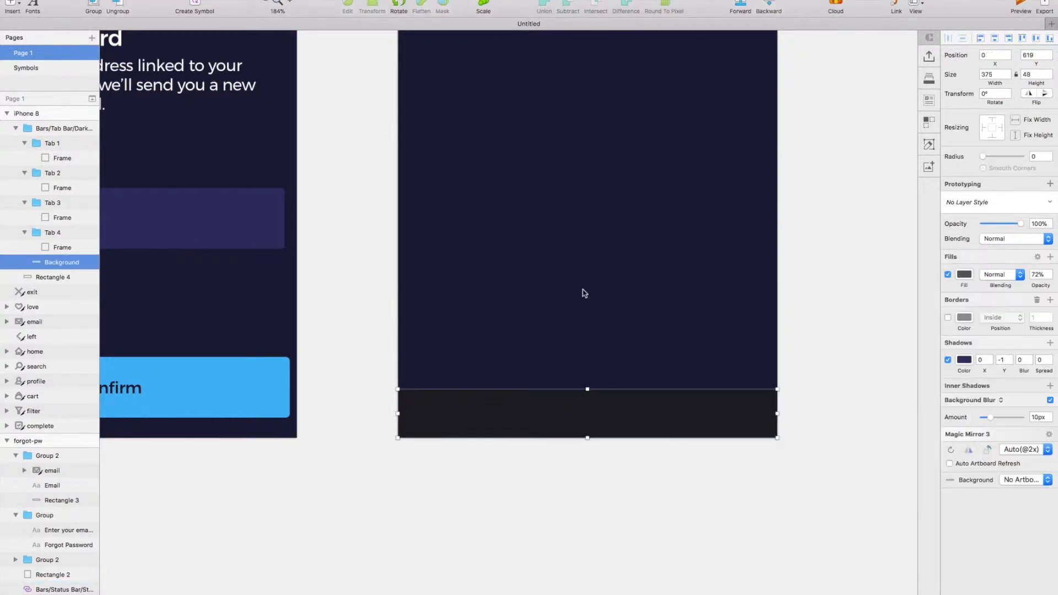
scroll(584, 294, up, 6)
key(ctrl+c)
click(569, 166)
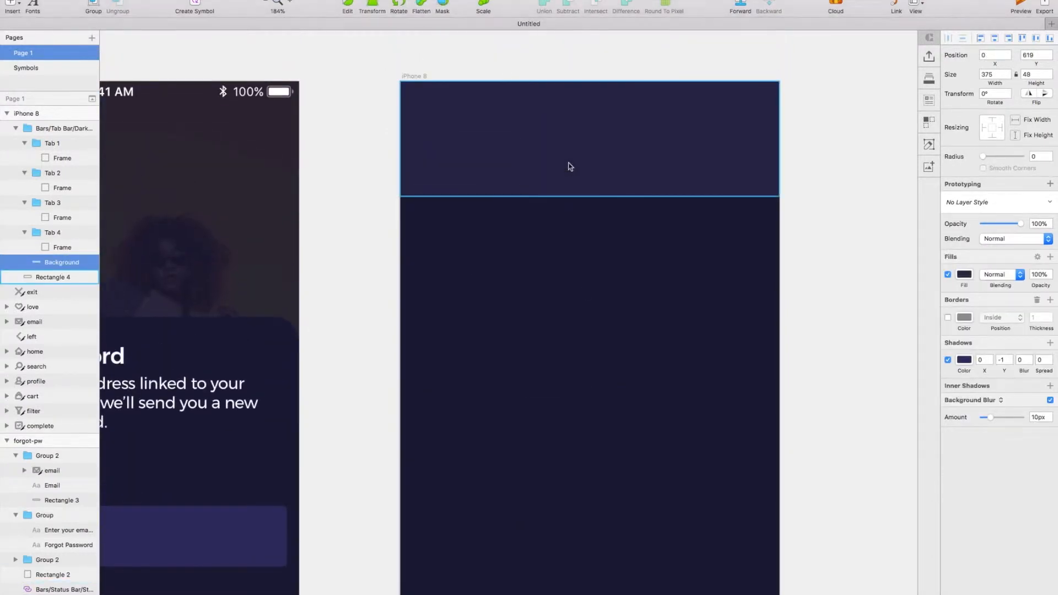
Paste the copied home, search, profile and cart icons into the tab bar group, above its Background layer.
scroll(570, 167, down, 4)
scroll(583, 463, down, 2)
scroll(582, 463, down, 2)
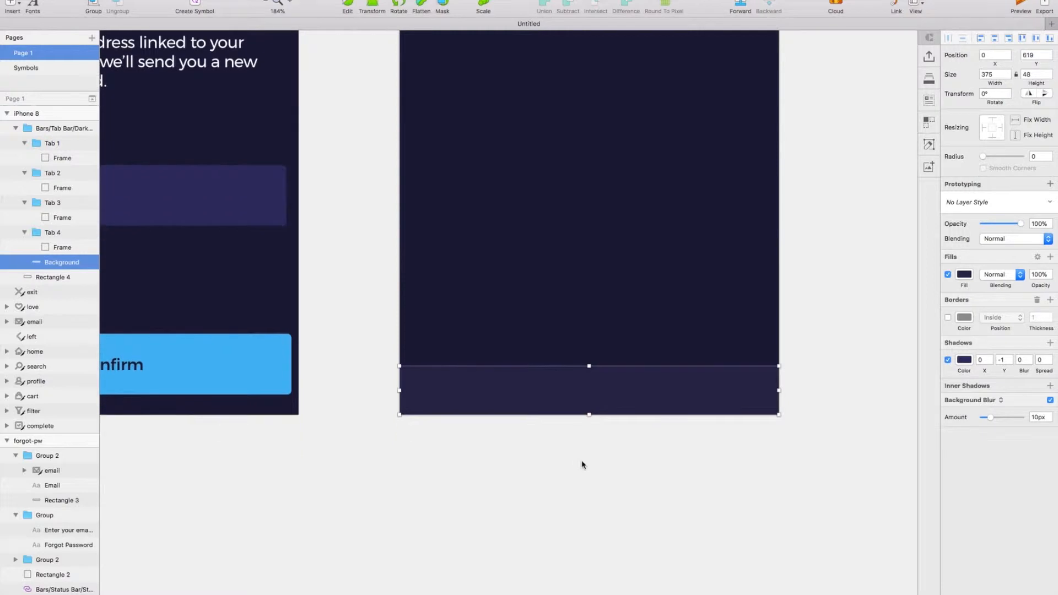
key(ctrl+v)
scroll(453, 216, right, 1)
click(546, 300)
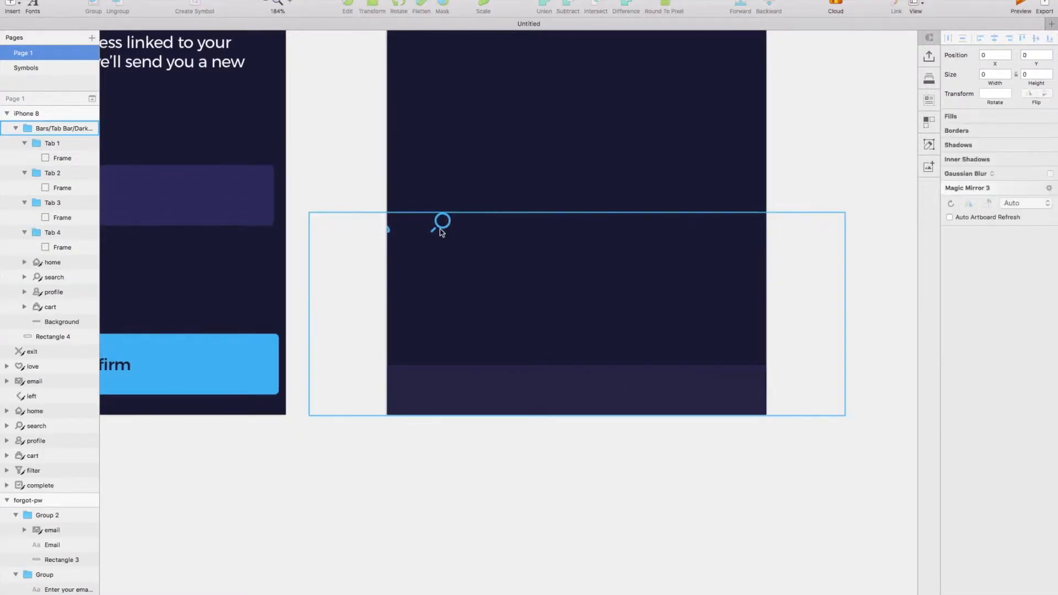
Spread the pasted icons inside the artboard above the tab bar, with the home icon set apart from the others.
double_click(440, 226)
shift+click(387, 230)
key(shift+Right)
key(shift+Right)
key(shift+Right)
key(shift+Right)
key(shift+Right)
click(51, 262)
key(shift+Left)
key(shift+Left)
key(shift+Left)
key(shift+Left)
key(shift+Left)
key(shift+Left)
key(shift+Left)
key(shift+Left)
key(shift+Left)
key(shift+Left)
key(shift+Left)
key(shift+Left)
key(shift+Left)
key(shift+Left)
key(shift+Left)
key(shift+Left)
key(shift+Left)
key(shift+Left)
key(shift+Left)
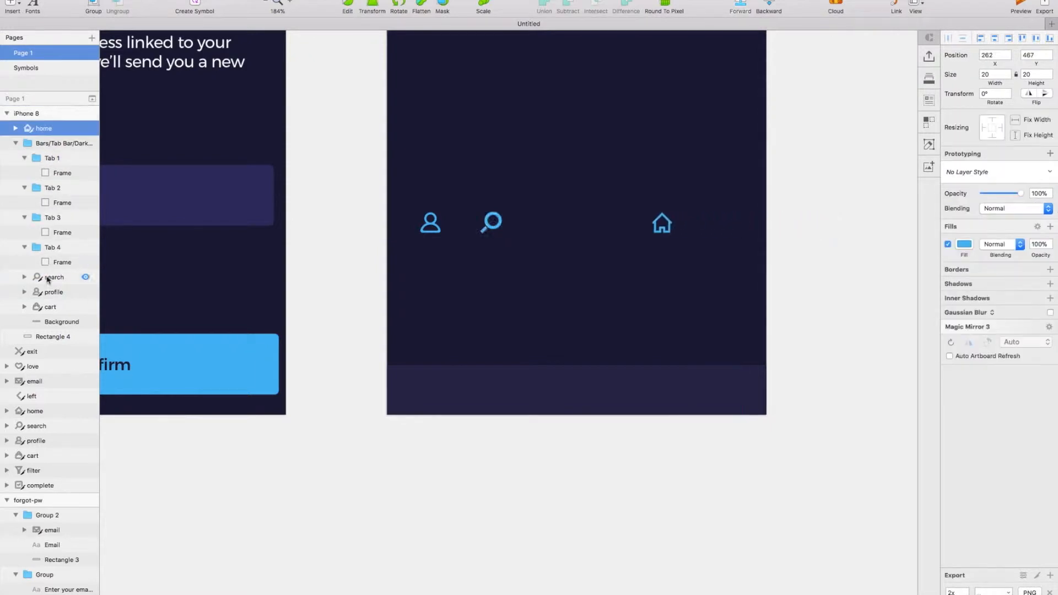
click(53, 307)
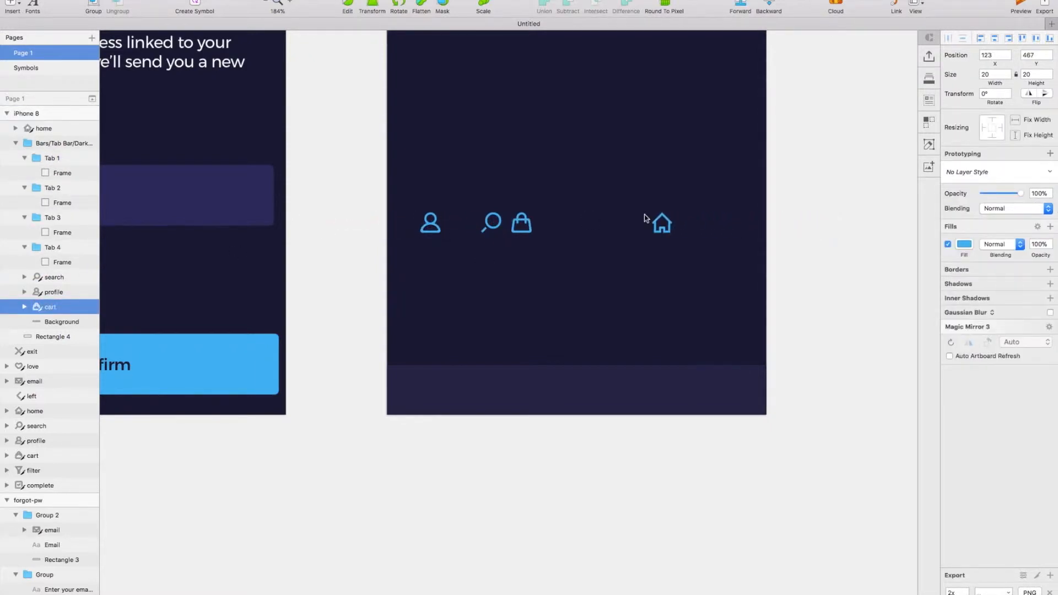
Move the home icon into the Tab 1 group and centre it within that tab's frame.
click(662, 232)
double_click(660, 230)
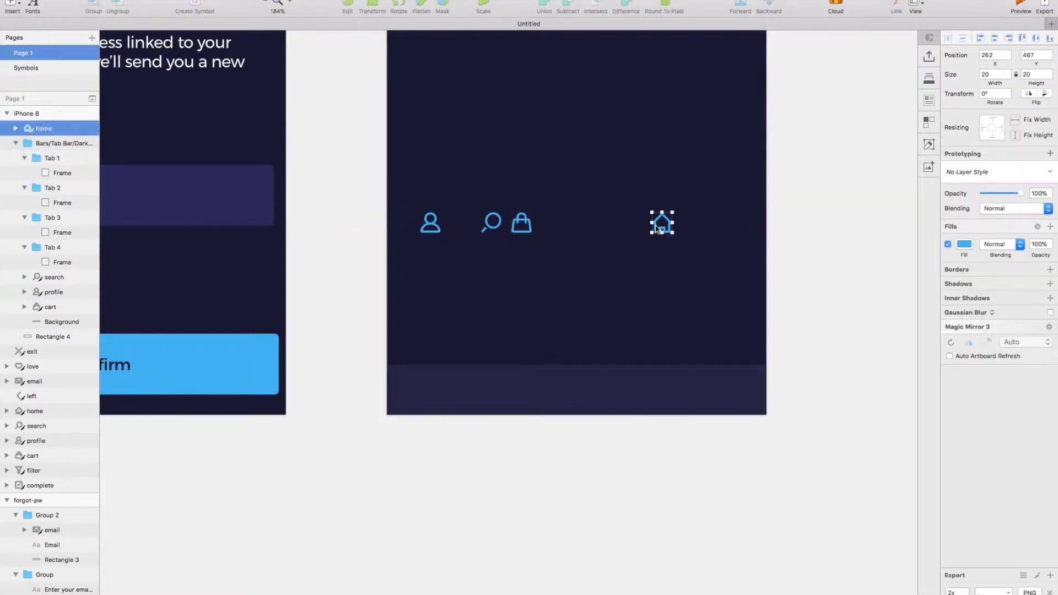
key(Escape)
key(super+x)
double_click(428, 394)
double_click(428, 395)
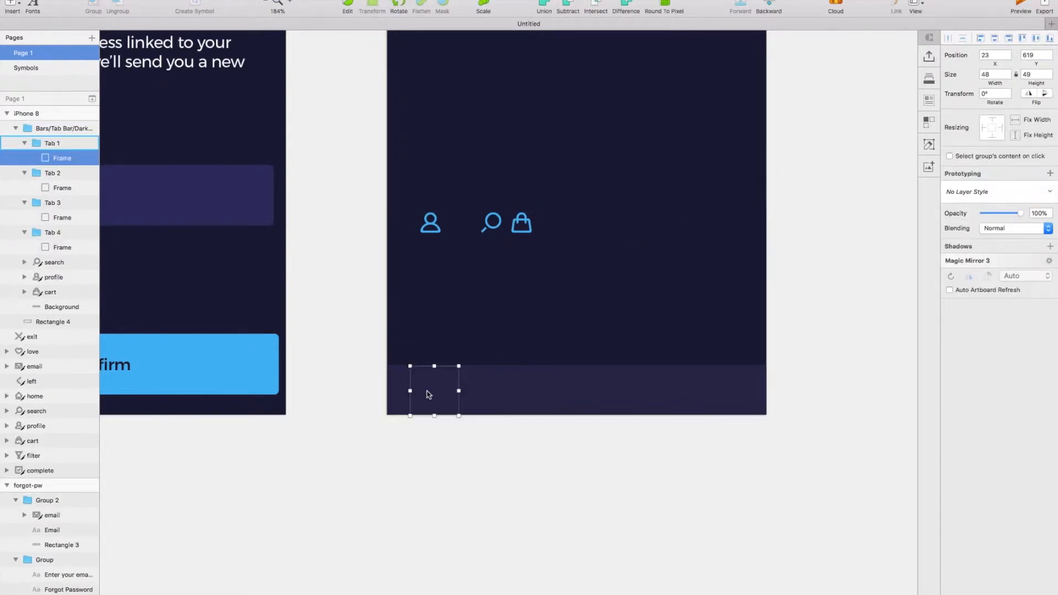
key(super+v)
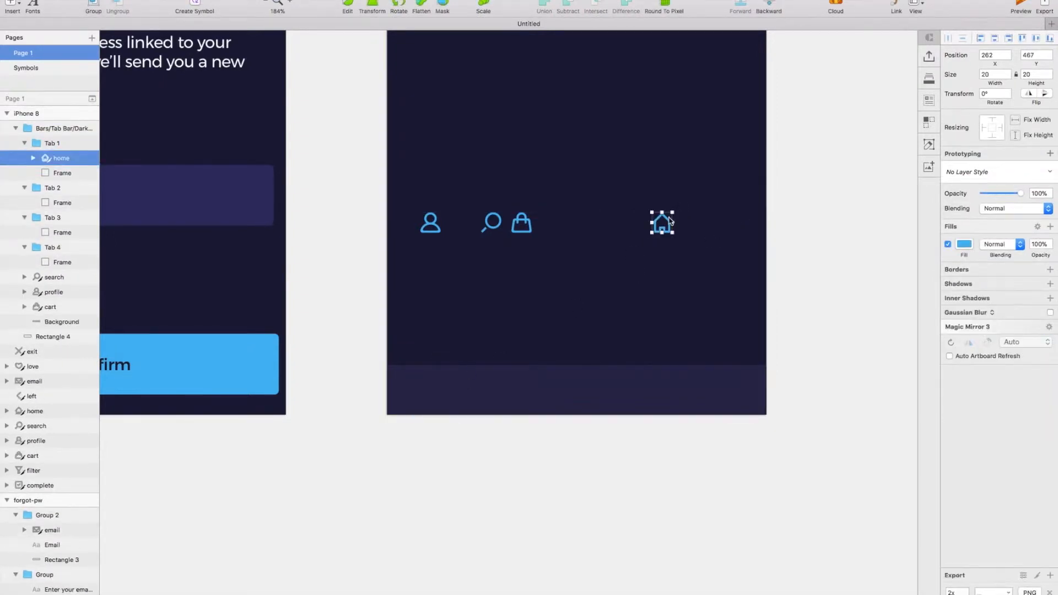
drag(666, 221, 509, 335)
drag(439, 392, 436, 393)
scroll(446, 389, up, 1)
key(Escape)
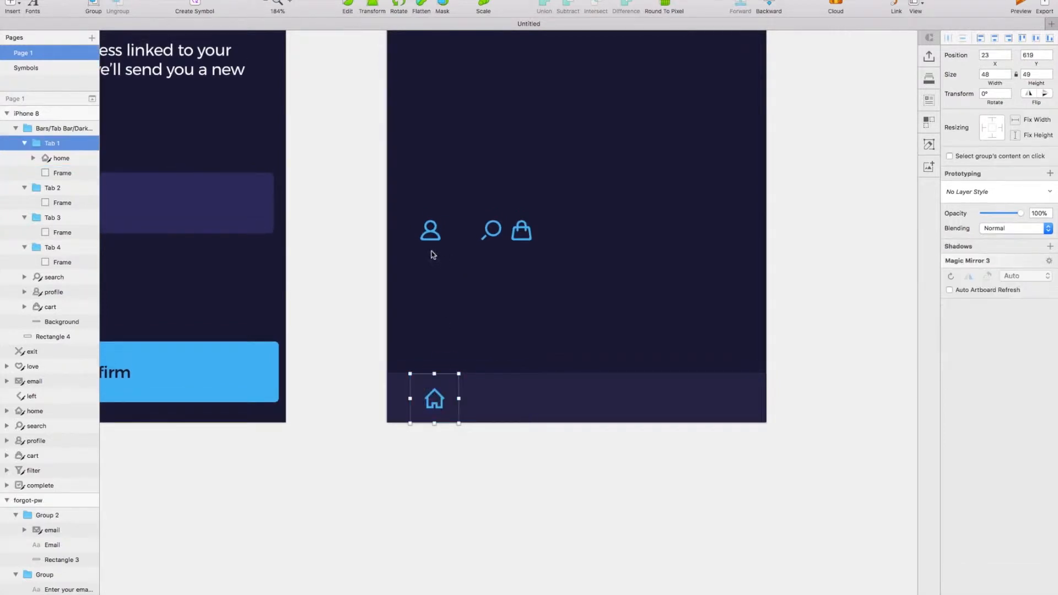
Move the search, profile and cart icons into the Tab 2, Tab 3 and Tab 4 groups respectively, centring each in its tab.
click(495, 239)
key(Delete)
click(498, 392)
double_click(514, 392)
key(Escape)
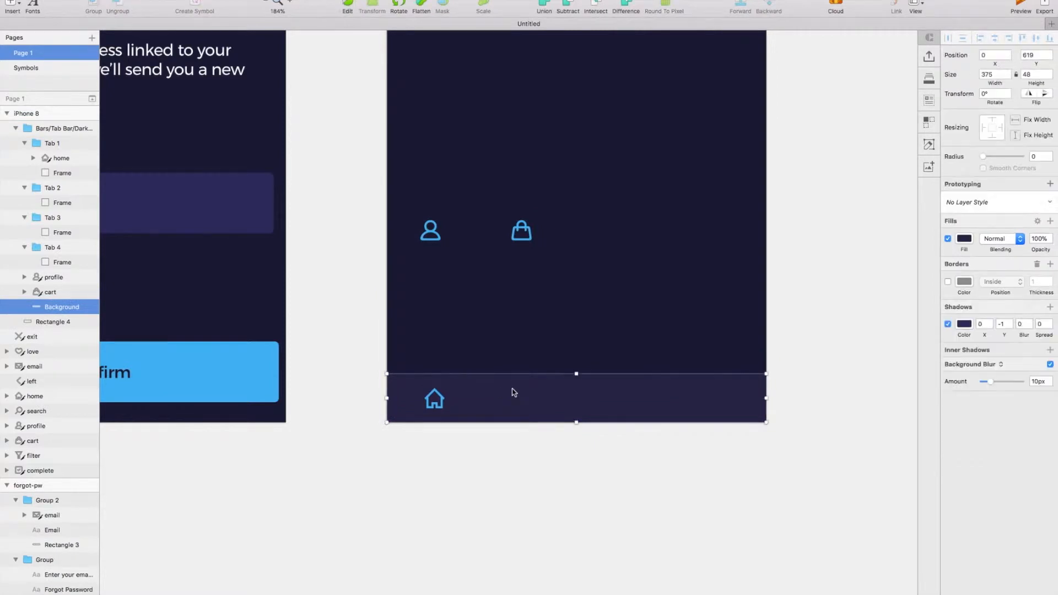
click(62, 202)
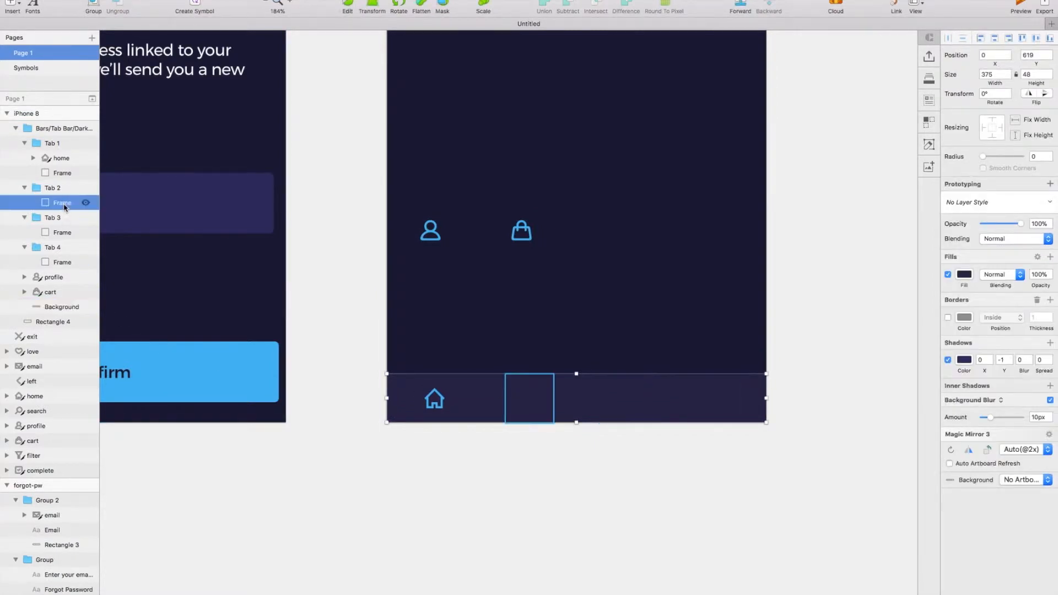
key(super+v)
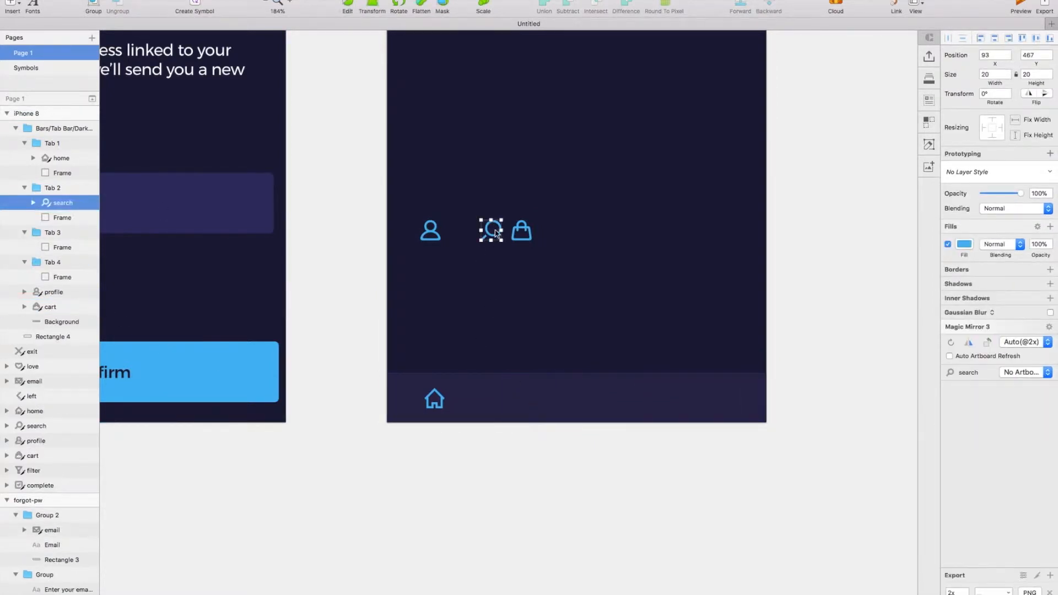
drag(494, 239, 536, 402)
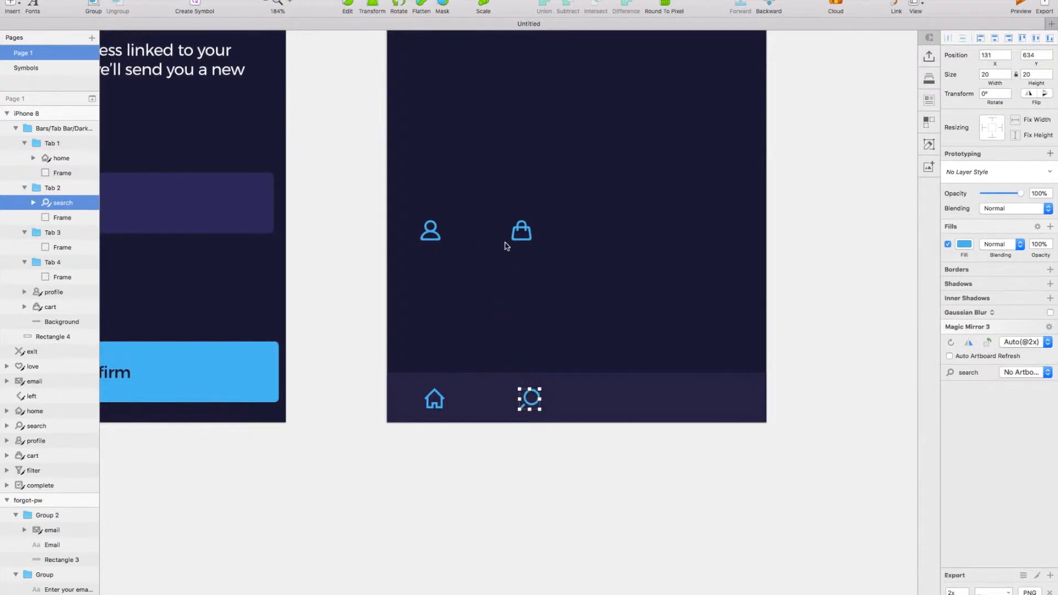
click(524, 234)
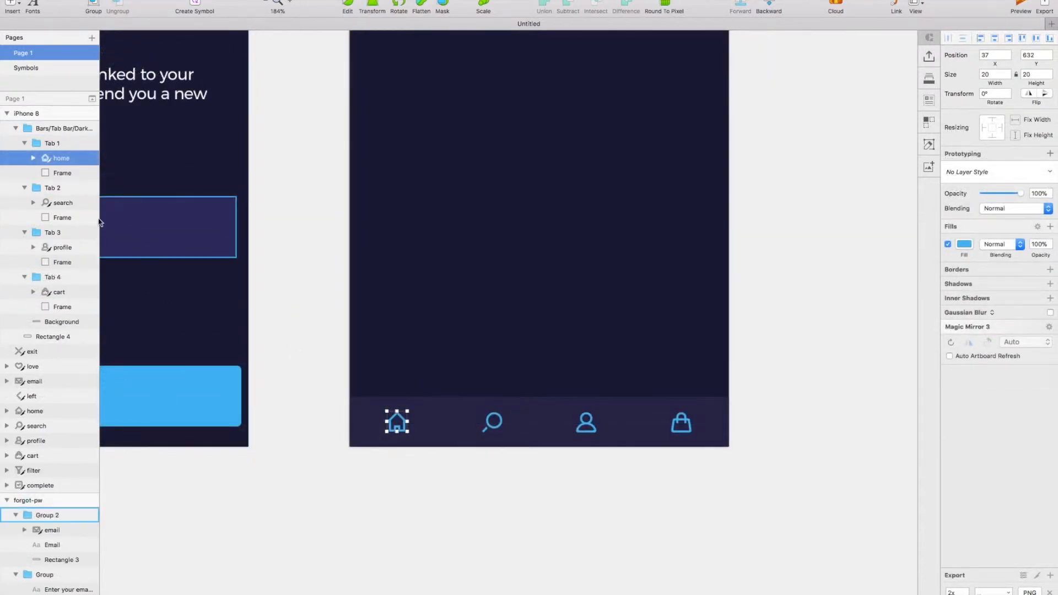
Fill all four tab bar icons with white (FFFFFF).
shift+click(69, 203)
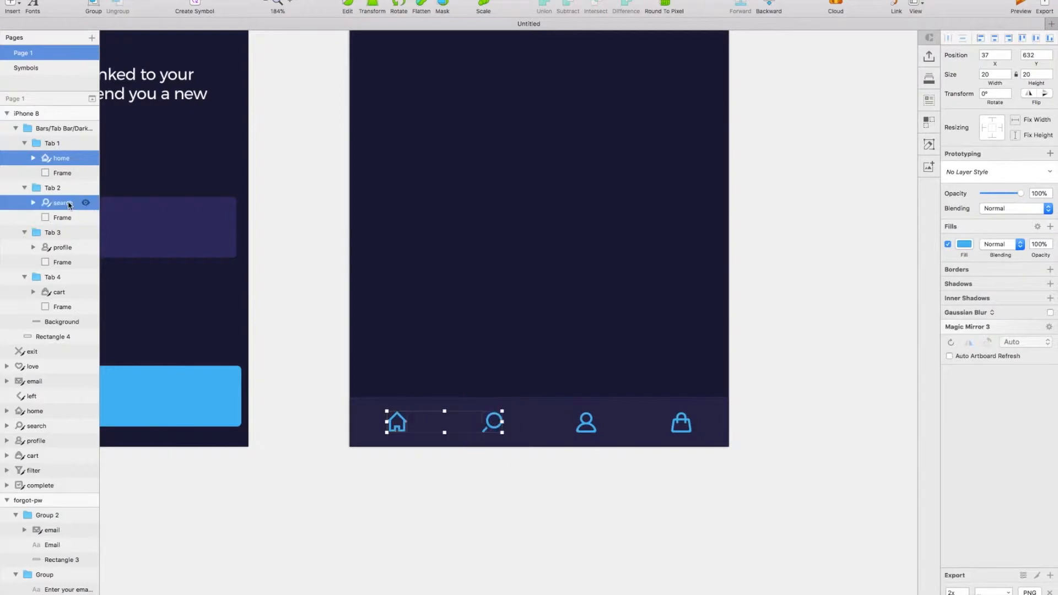
shift+click(585, 423)
shift+click(681, 423)
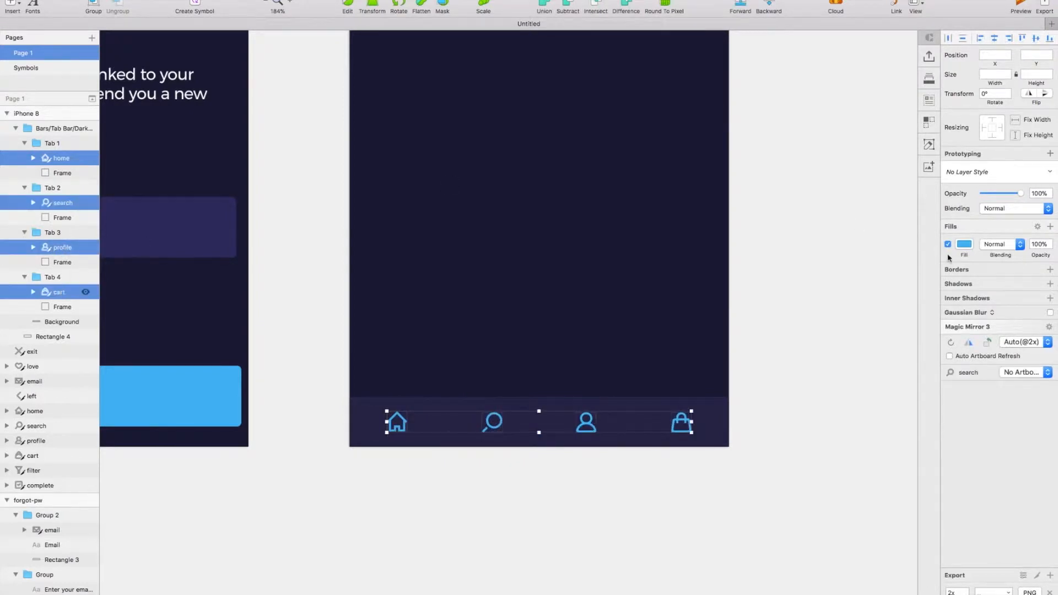
click(964, 245)
drag(962, 296, 724, 127)
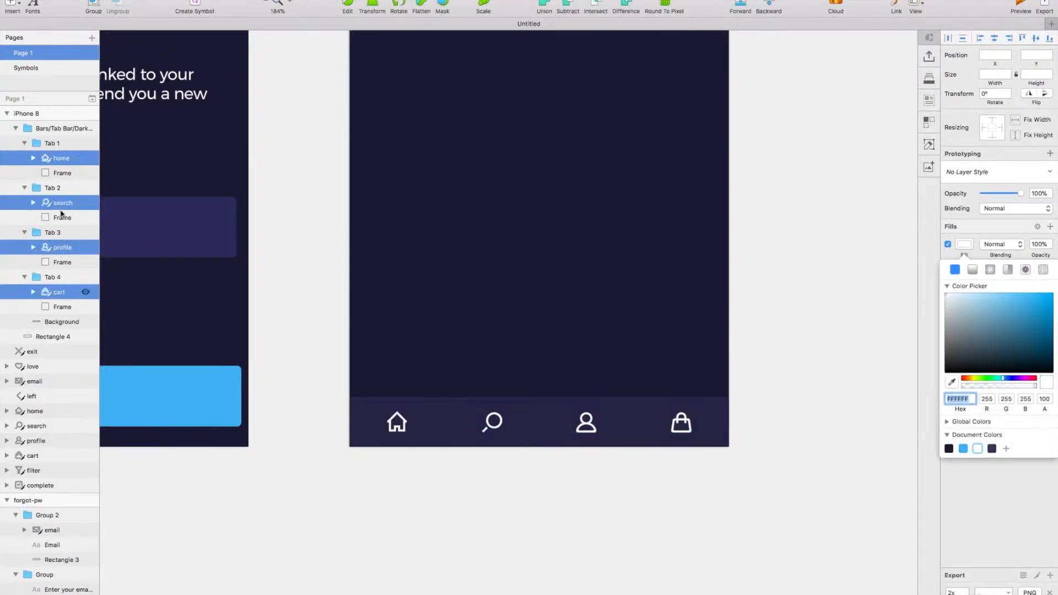
Try to fade the Tab 2 frame together with the Tab 3 and Tab 4 groups to 30% opacity.
click(492, 441)
shift+click(600, 410)
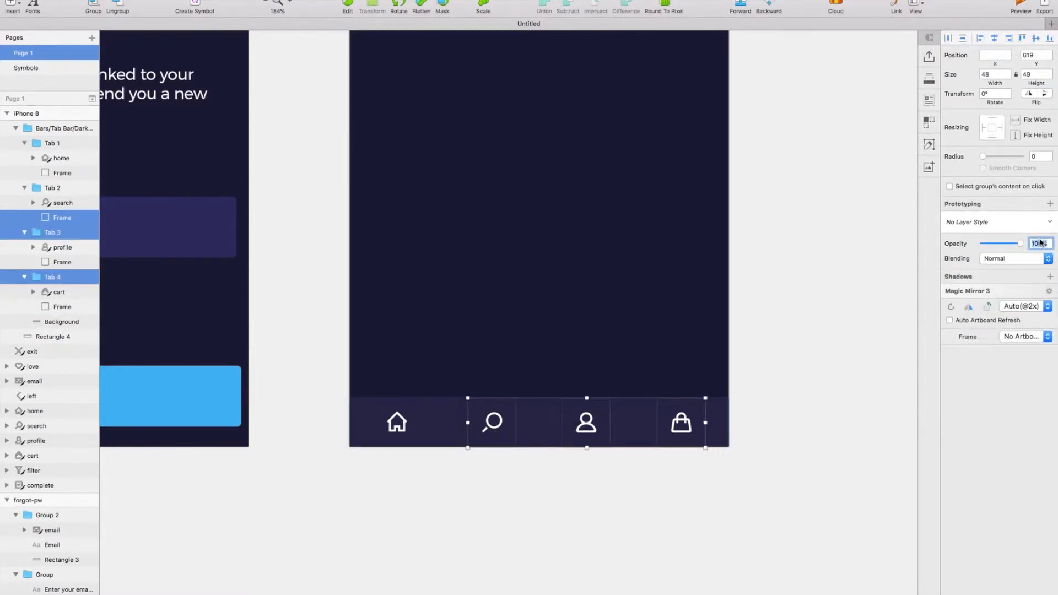
text(30)
key(Return)
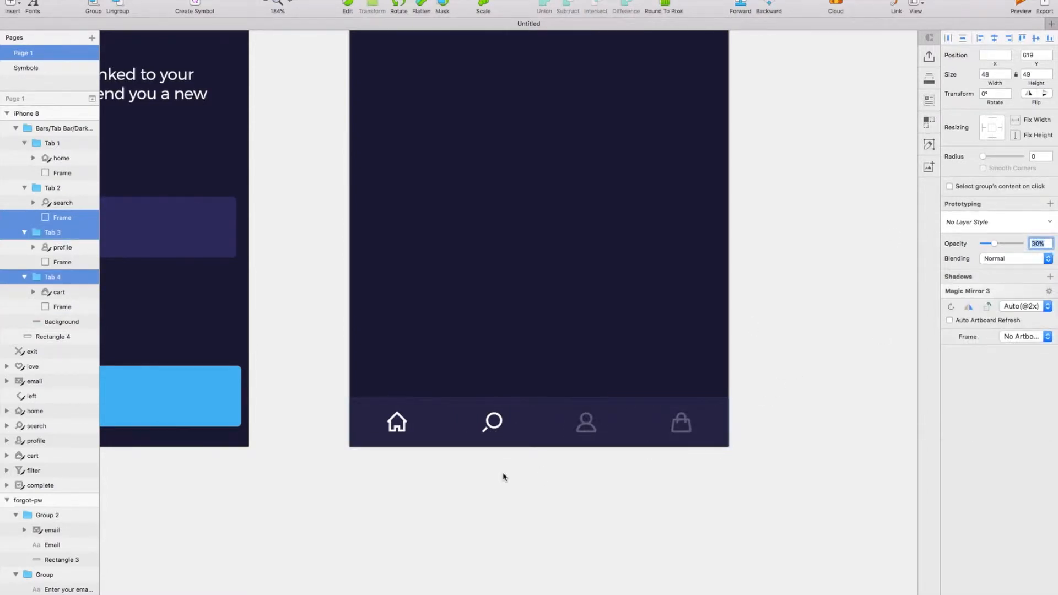
key(super+z)
Set the opacity of the Tab 2, Tab 3 and Tab 4 groups to 30%.
click(492, 422)
shift+click(59, 234)
shift+click(60, 277)
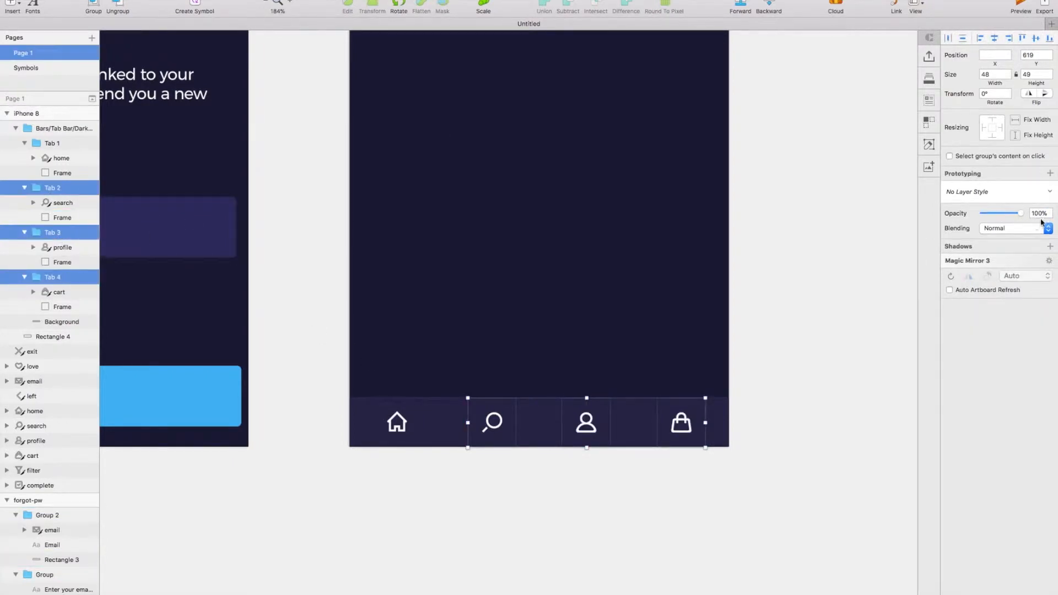
text(30)
key(Return)
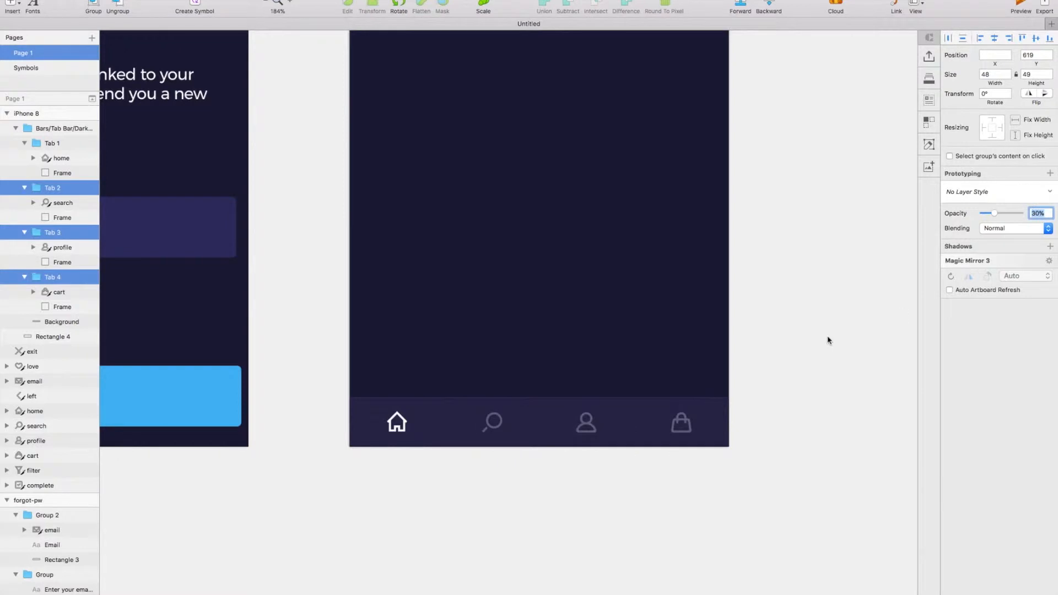
scroll(828, 339, down, 3)
right_click(829, 340)
click(826, 276)
Add a white "Home" title in Montserrat Medium, size 22, to the header at X 20, Y 33.
scroll(829, 264, up, 3)
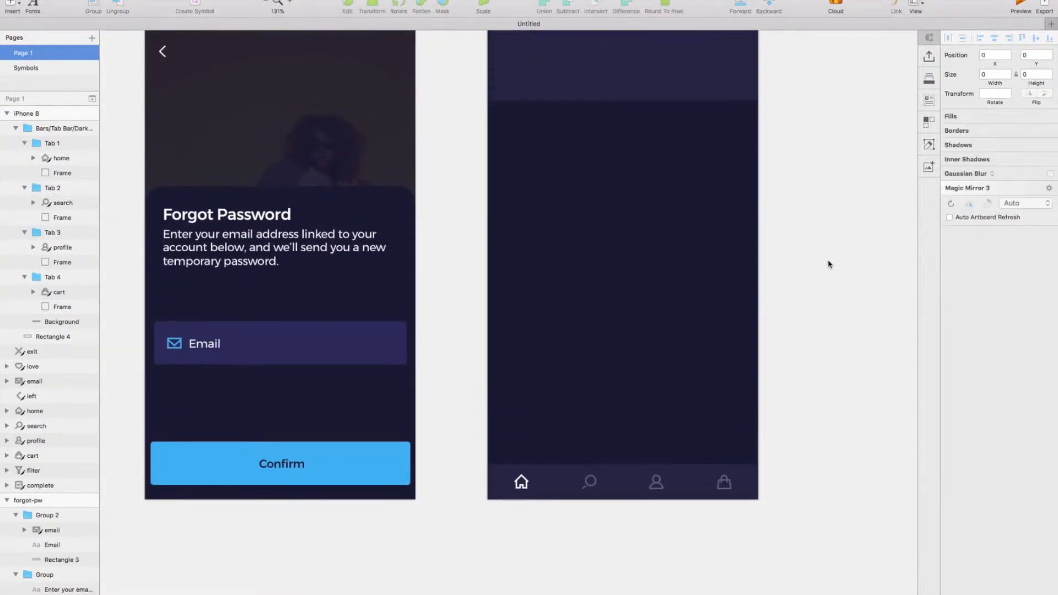
scroll(829, 264, right, 3)
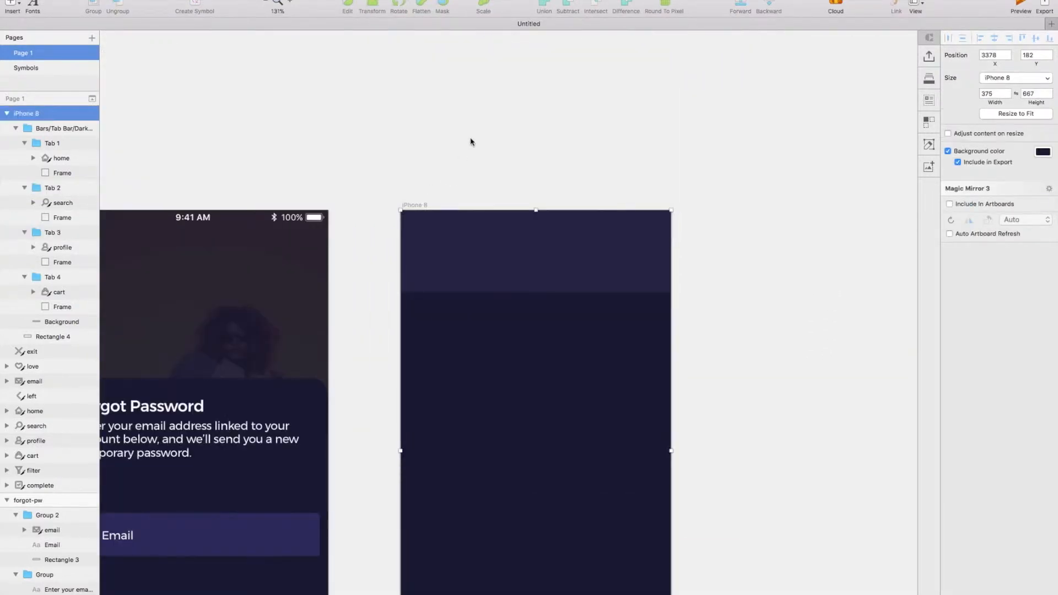
key(super+v)
scroll(470, 142, right, 2)
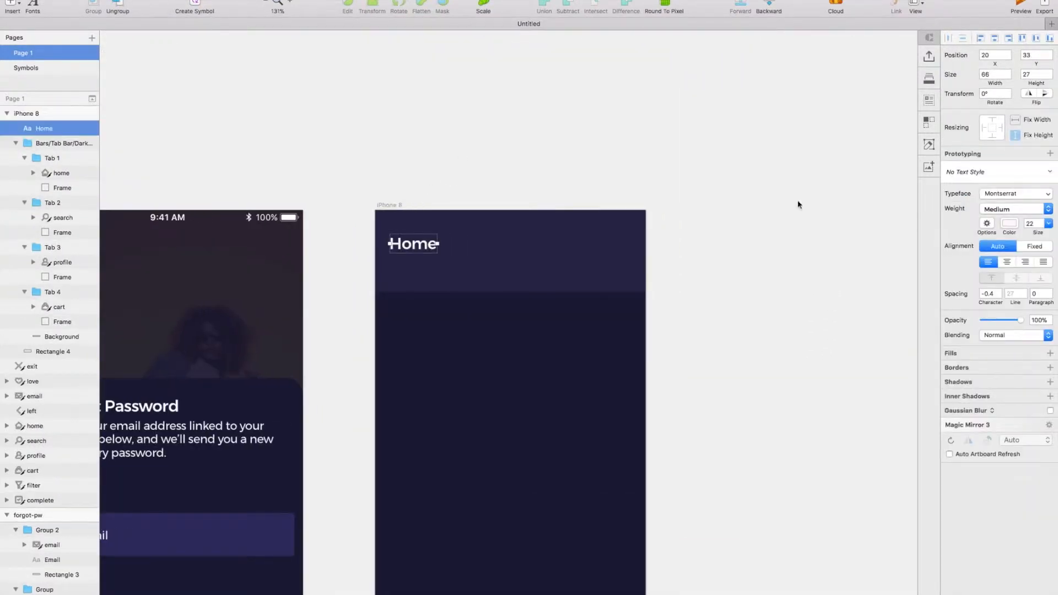
click(678, 352)
Copy the status bar from the forgot-pw artboard to the top of the iPhone 8 artboard.
scroll(678, 351, left, 2)
scroll(678, 352, down, 1)
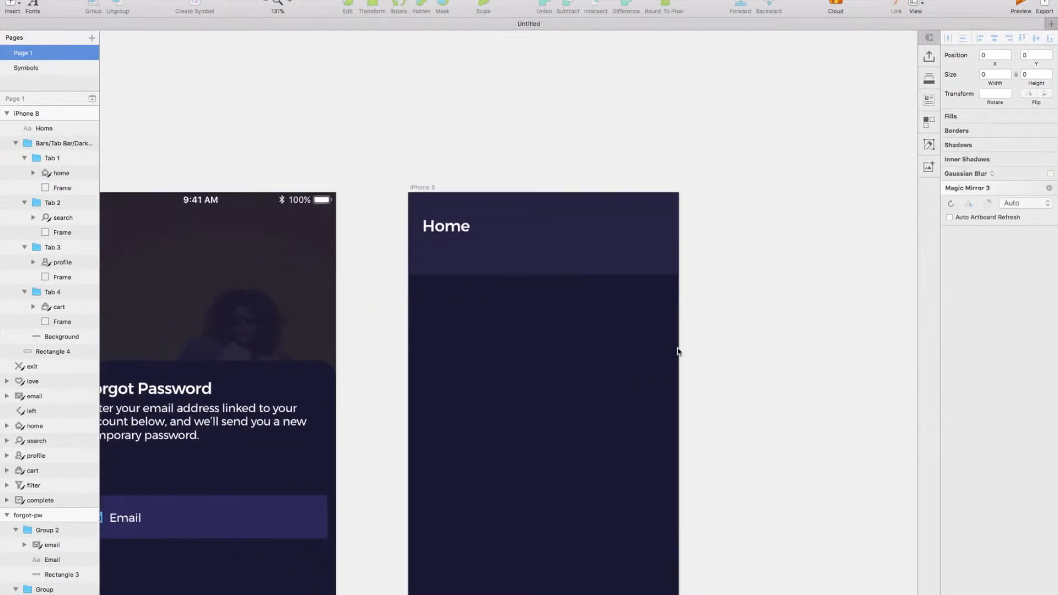
click(234, 212)
click(247, 203)
key(super+c)
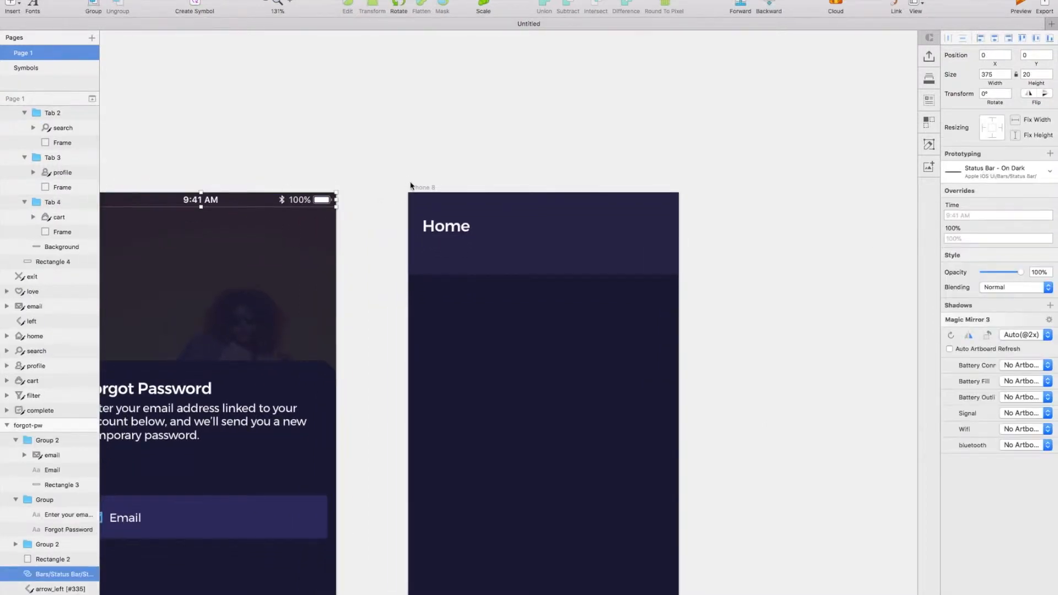
click(413, 187)
key(super+v)
click(554, 157)
Draw a rounded rectangle with a corner radius of 4 in the header and set its size to 112 by 32.
scroll(553, 157, right, 2)
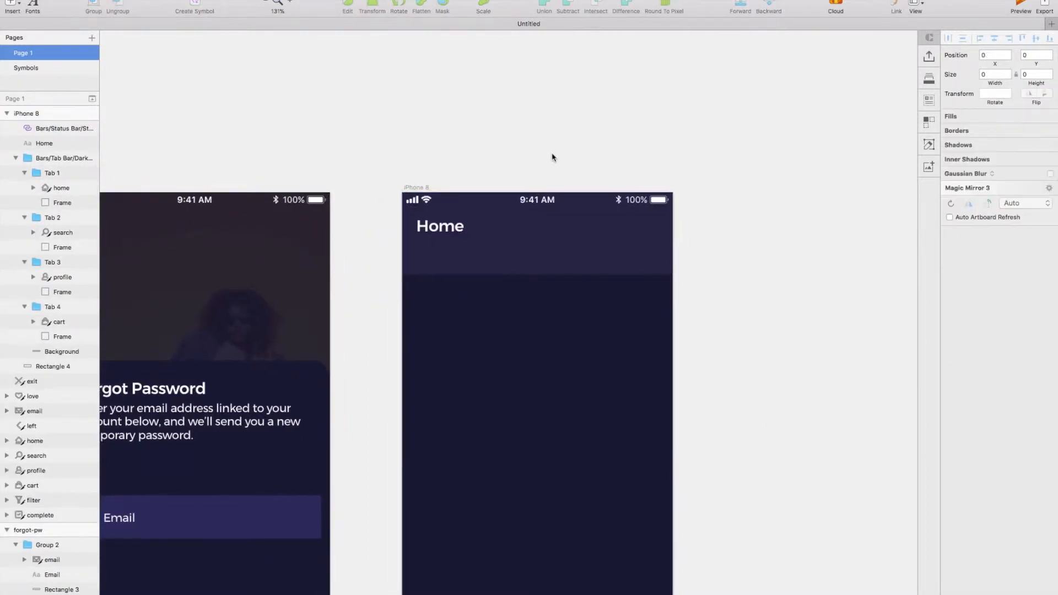
scroll(553, 157, up, 2)
click(408, 235)
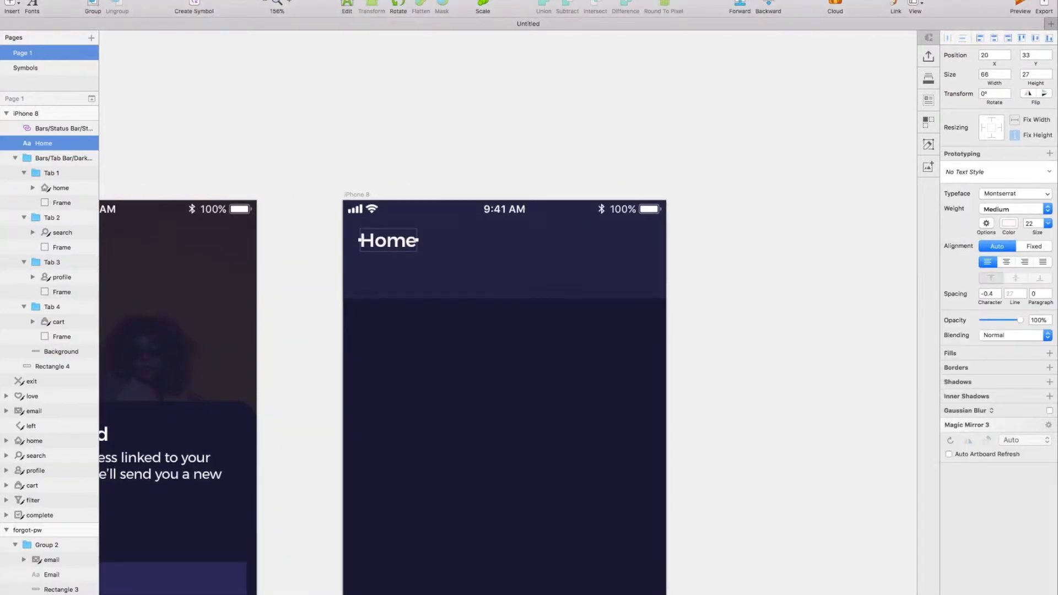
click(11, 4)
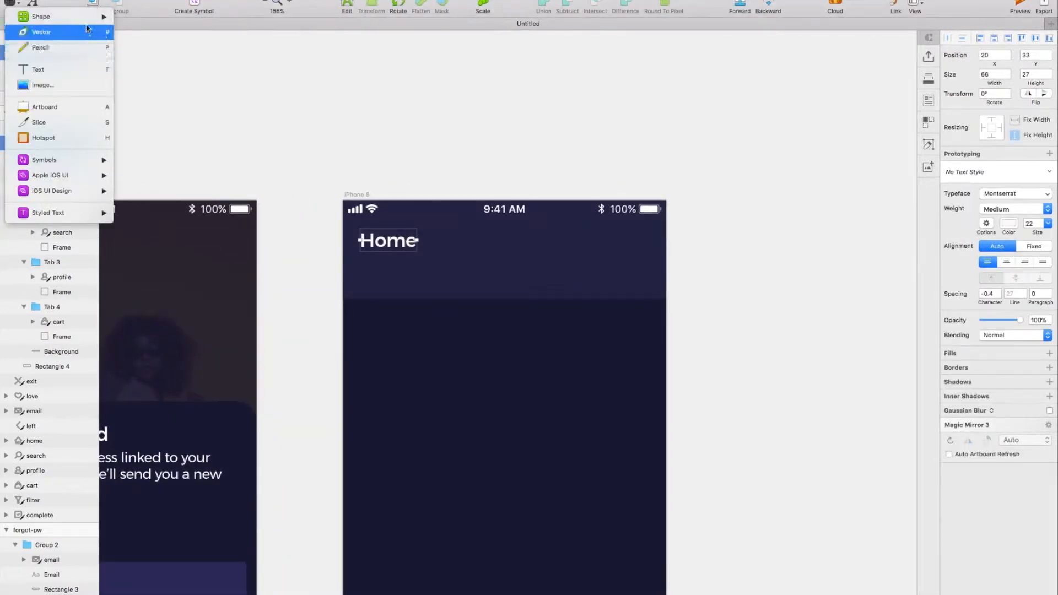
mouse_move(87, 18)
click(144, 65)
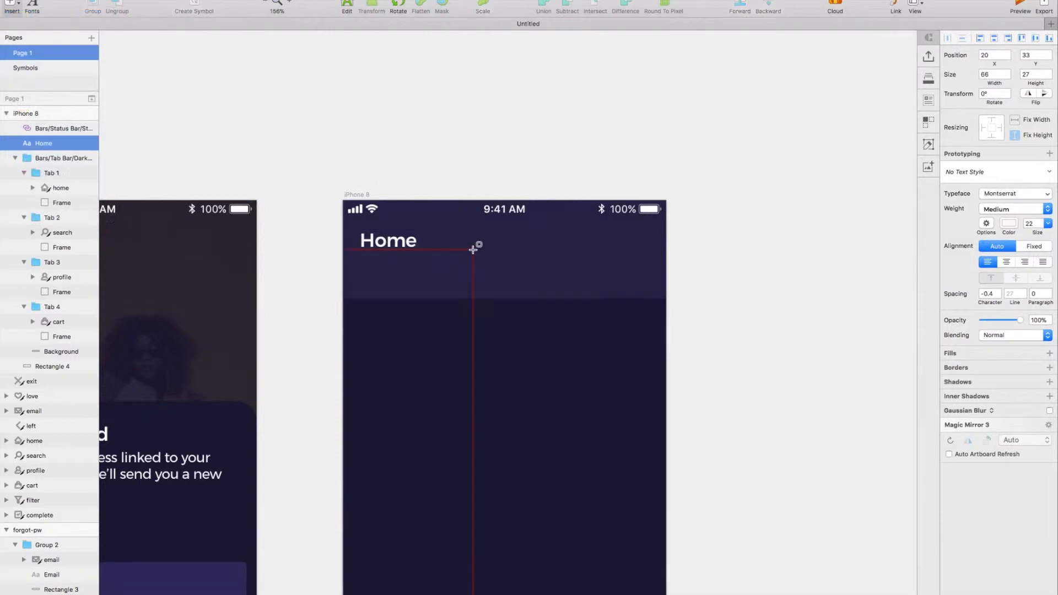
drag(537, 285, 547, 282)
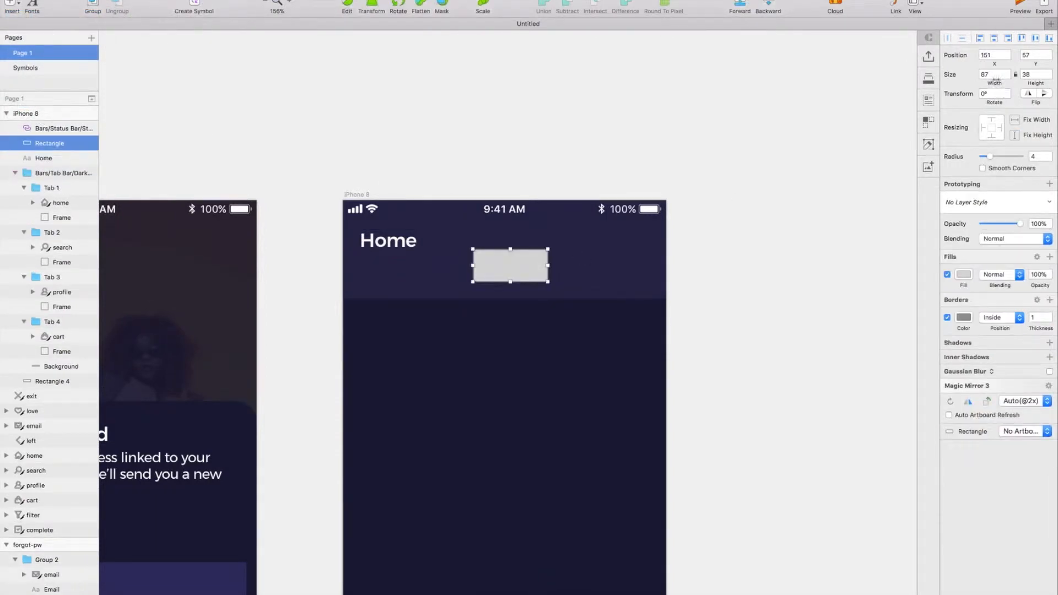
key(Tab)
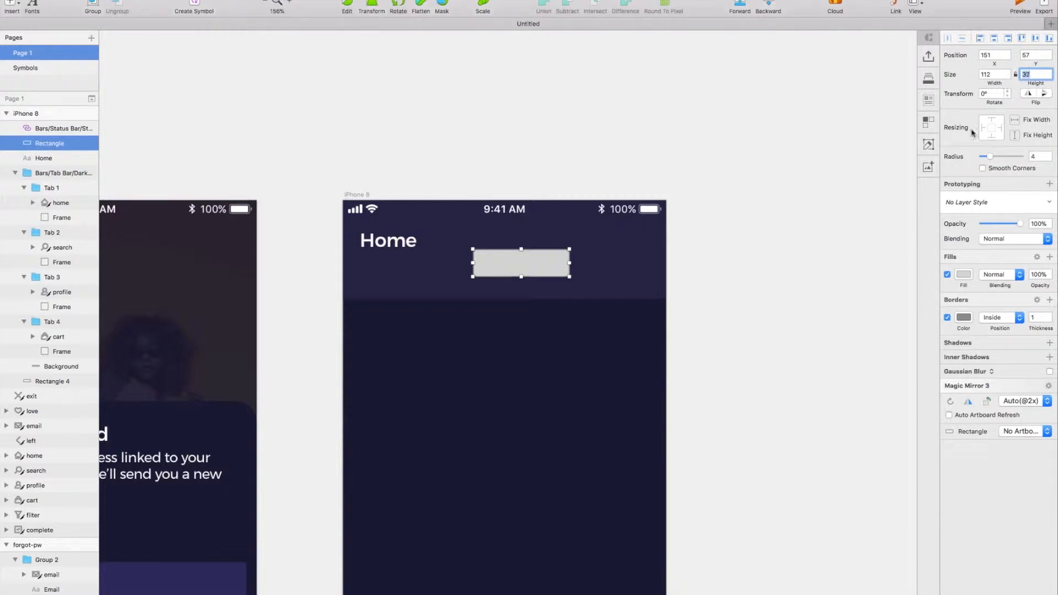
Fill the rounded rectangle with document colour 3A3A67 and centre it in the lower header at X 132, Y 72.
click(964, 274)
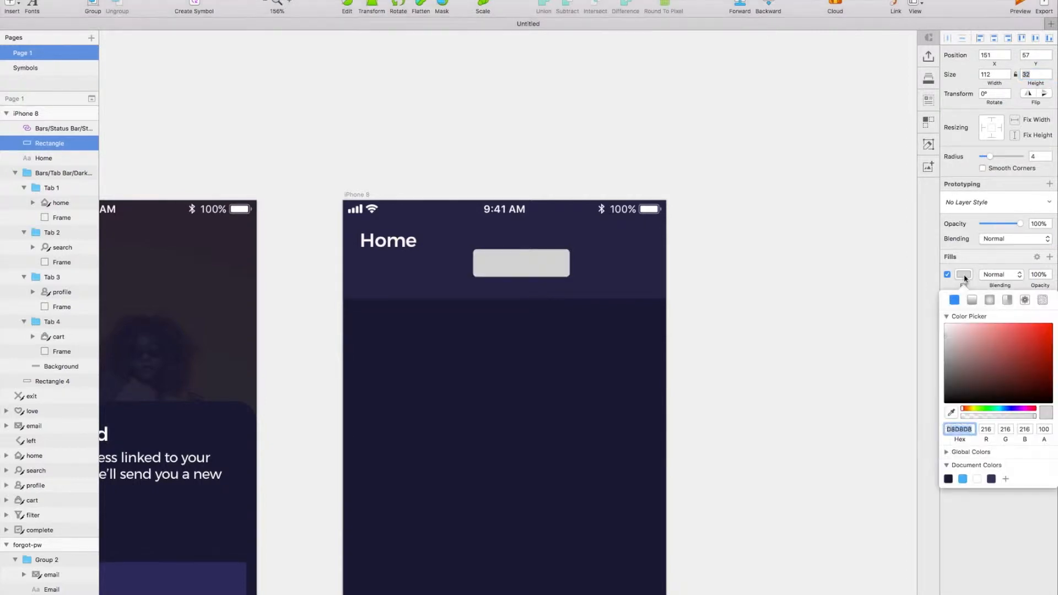
click(992, 479)
drag(534, 263, 518, 283)
key(shift+Up)
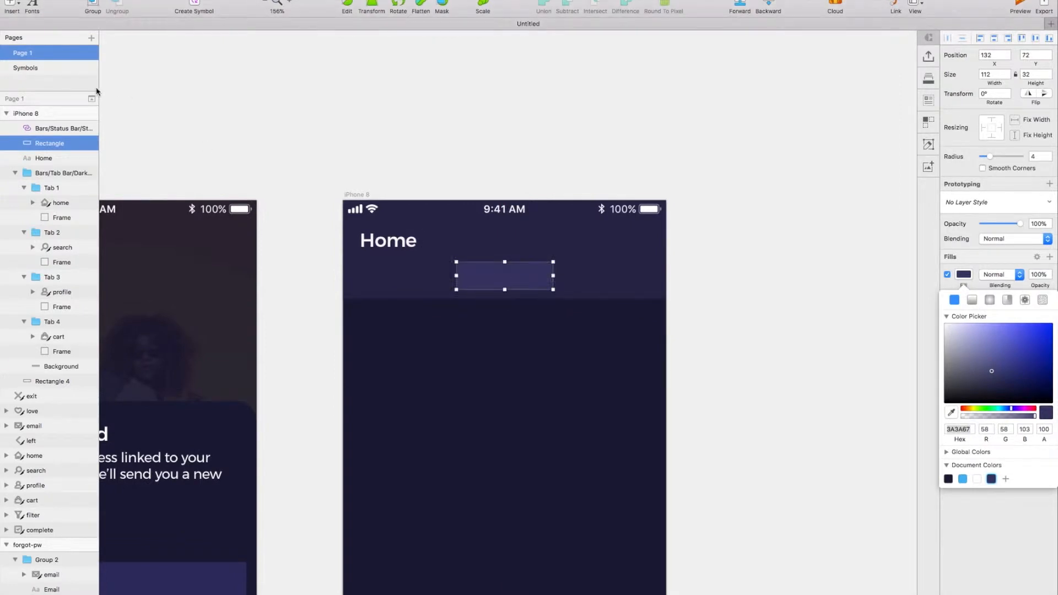
Add the label "Women" on the rounded rectangle in white (FFFFFF) at size 14.
click(9, 5)
click(38, 70)
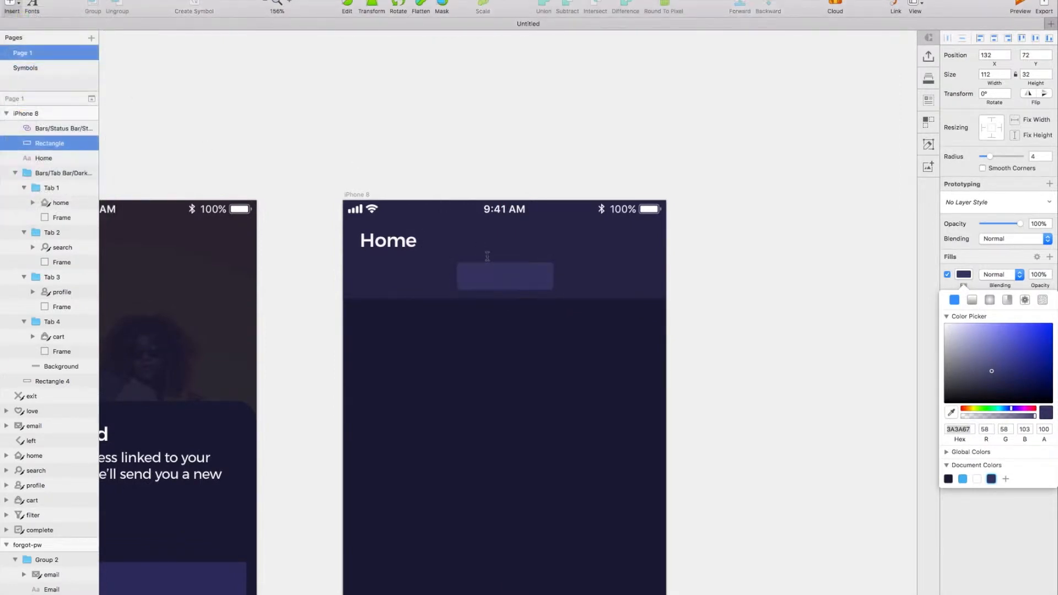
click(488, 269)
text(Women)
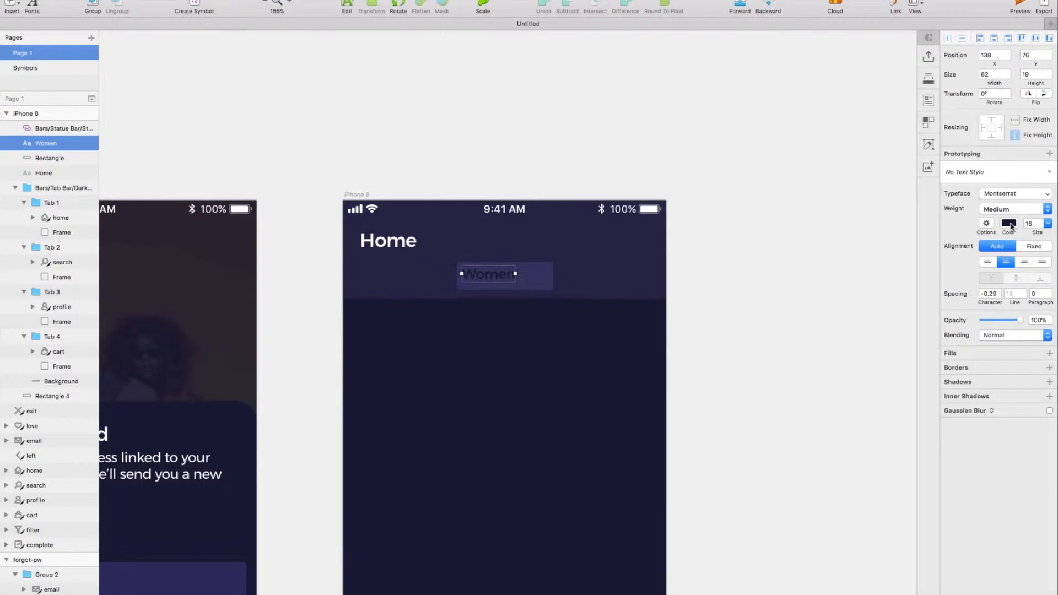
click(1015, 227)
drag(992, 283, 942, 251)
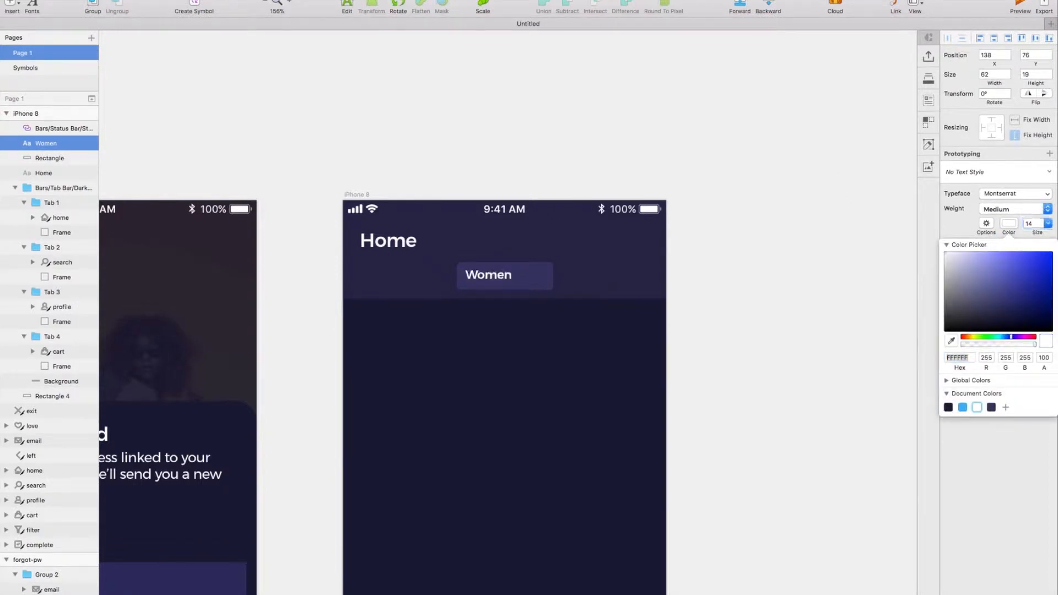
Centre the "Women" label on the rounded rectangle and group the label with the rectangle.
click(956, 232)
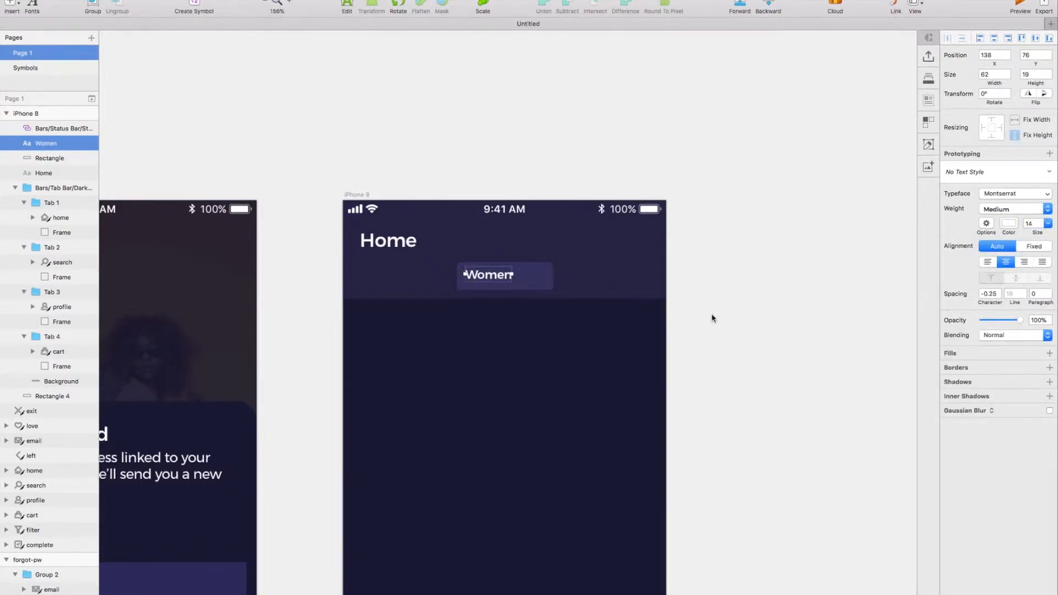
drag(499, 277, 508, 278)
shift+click(475, 280)
click(220, 0)
mouse_move(264, 0)
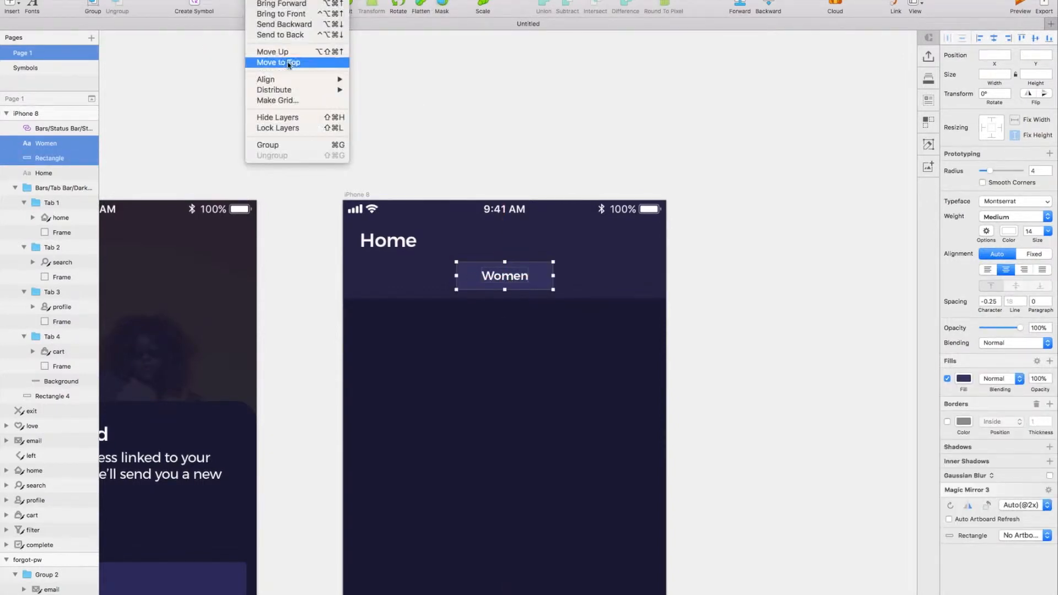
click(366, 128)
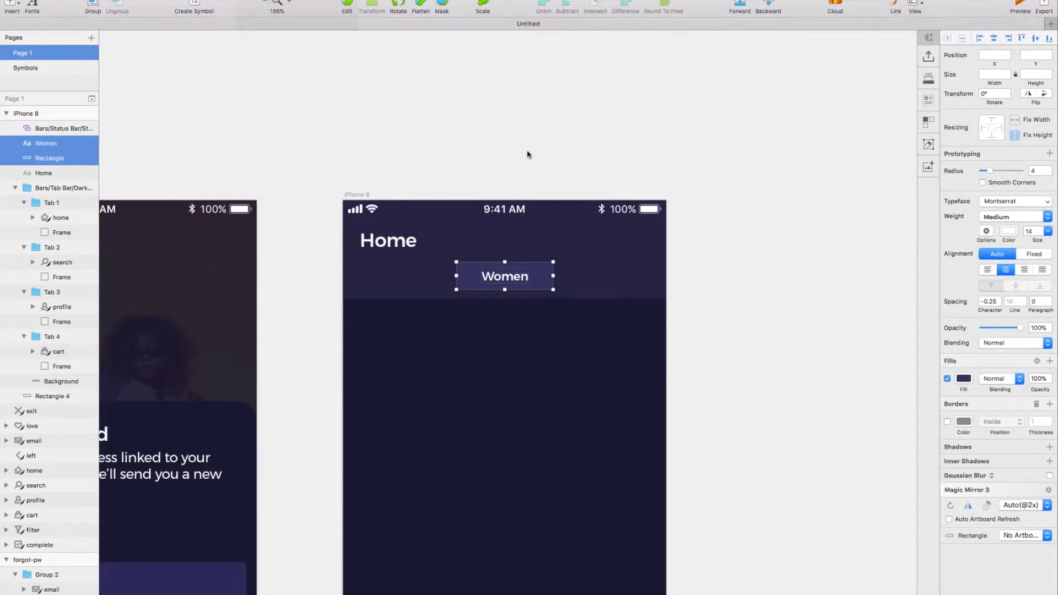
key(super+g)
Duplicate the Women button group and place the copy beside it at X 254, Y 72.
key(super+d)
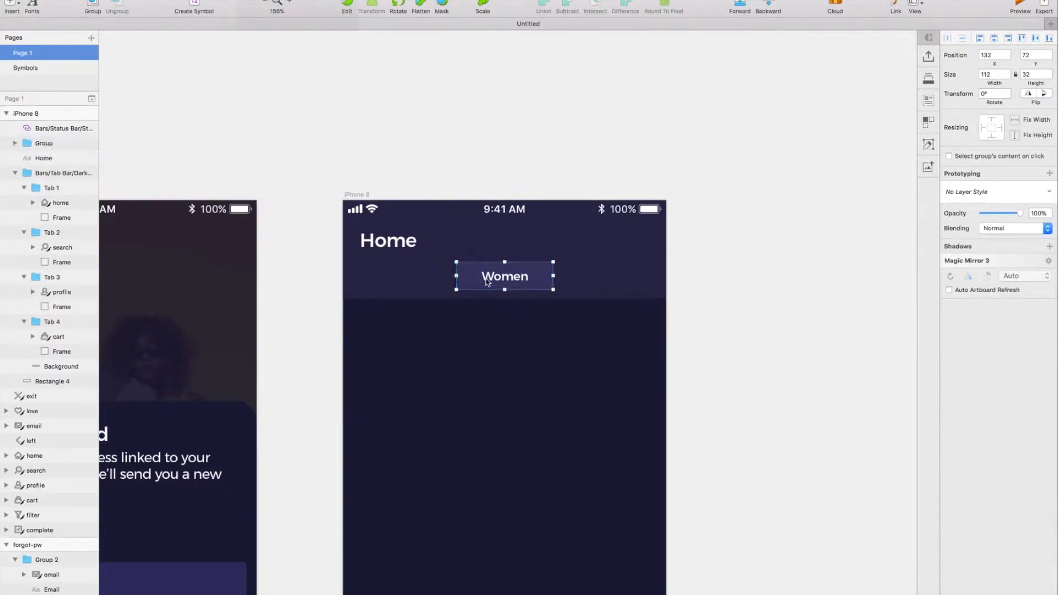
drag(476, 281, 580, 282)
key(Right)
key(Right)
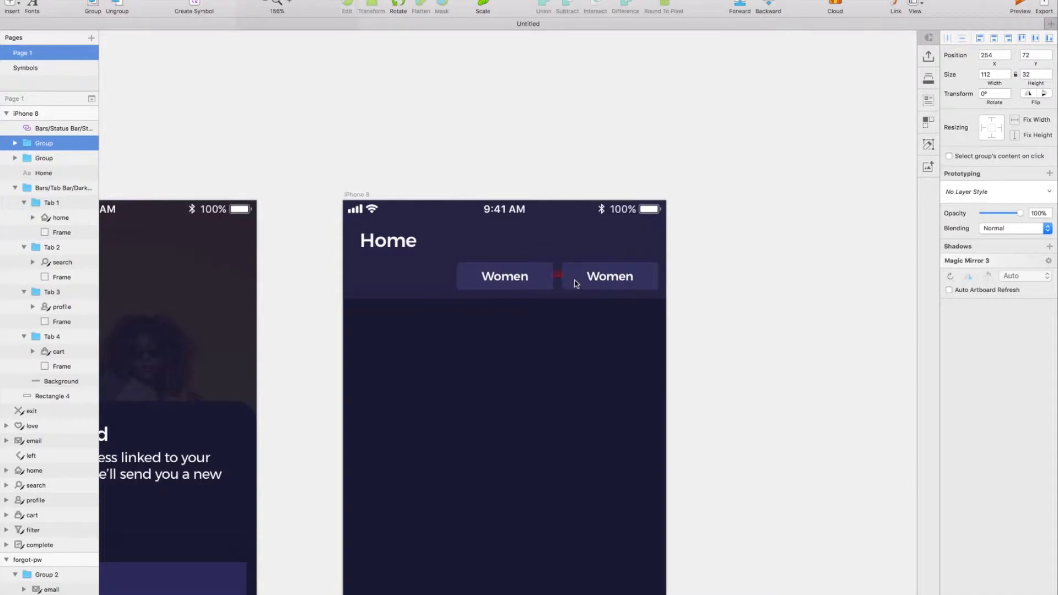
Relabel the copied button "Kids" and give its text a lighter, upright Montserrat weight.
double_click(585, 281)
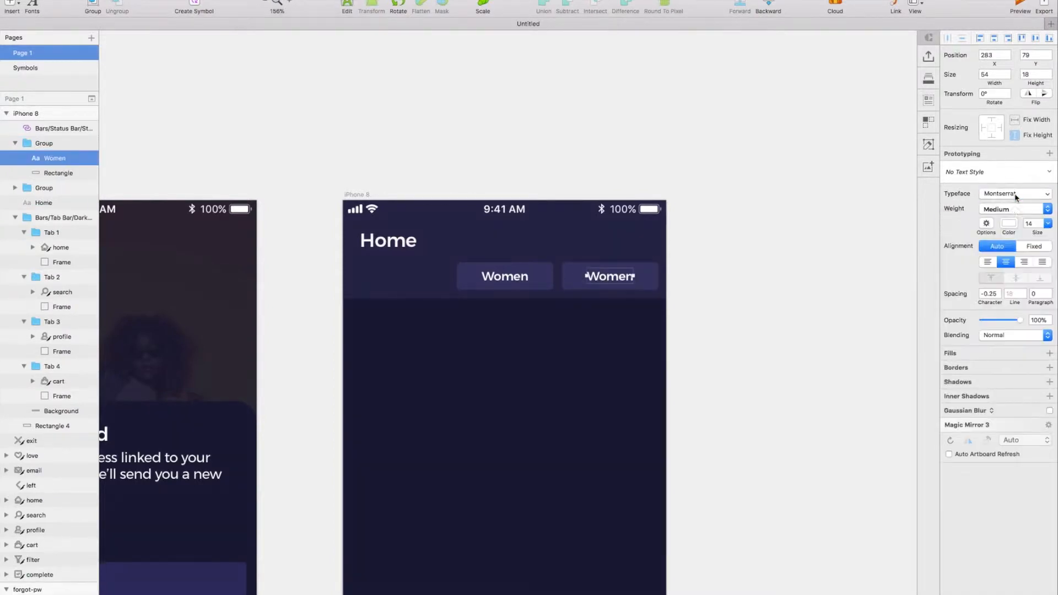
click(1014, 208)
click(1010, 154)
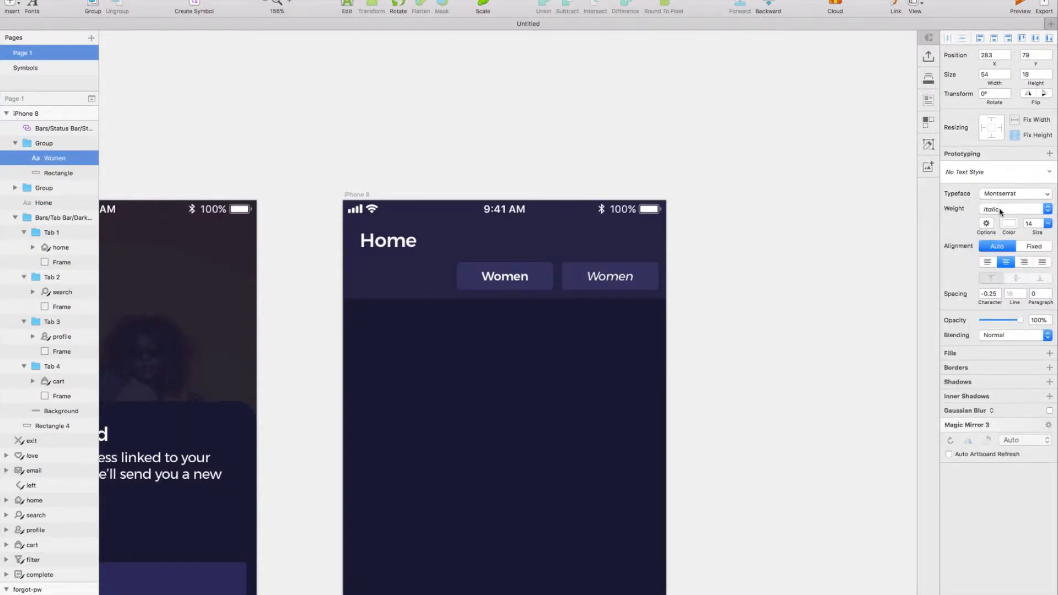
click(1001, 209)
click(1001, 264)
double_click(628, 276)
text(Kids)
key(Escape)
Duplicate the Kids button to X 10, Y 72 and relabel the copy "Men".
drag(637, 276, 427, 276)
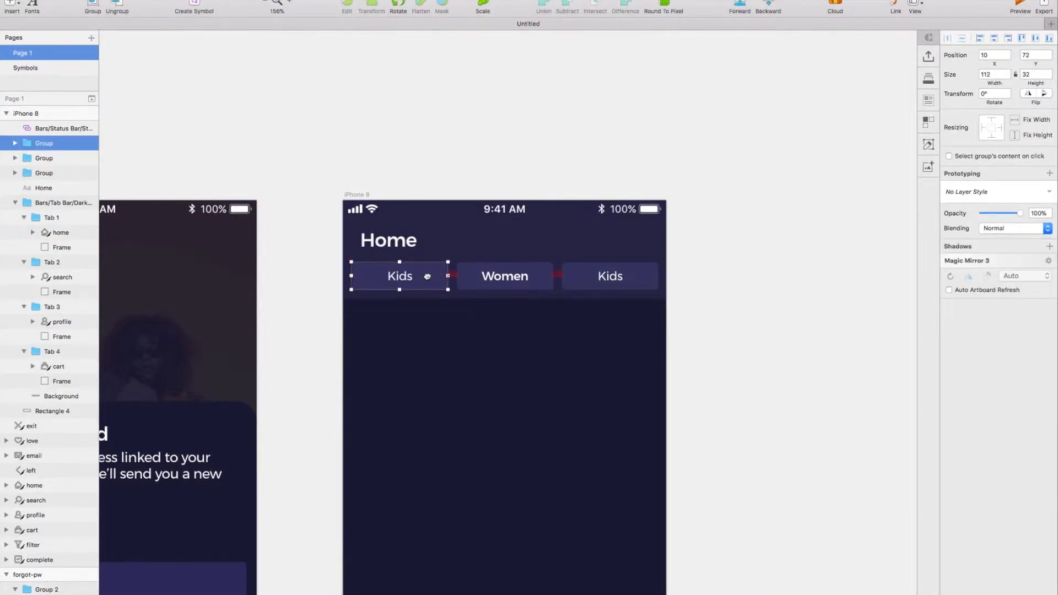
double_click(408, 276)
text(M)
key(Escape)
key(Escape)
Set the opacity of the Men and Kids buttons to 30% and group all three category buttons.
shift+click(599, 280)
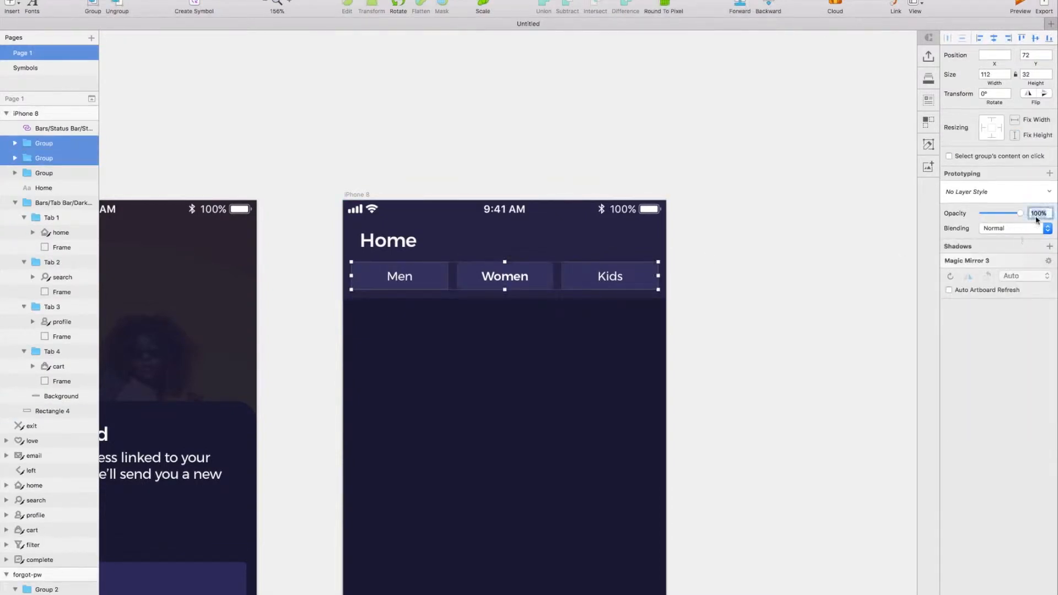
text(30)
key(Return)
scroll(831, 242, left, 2)
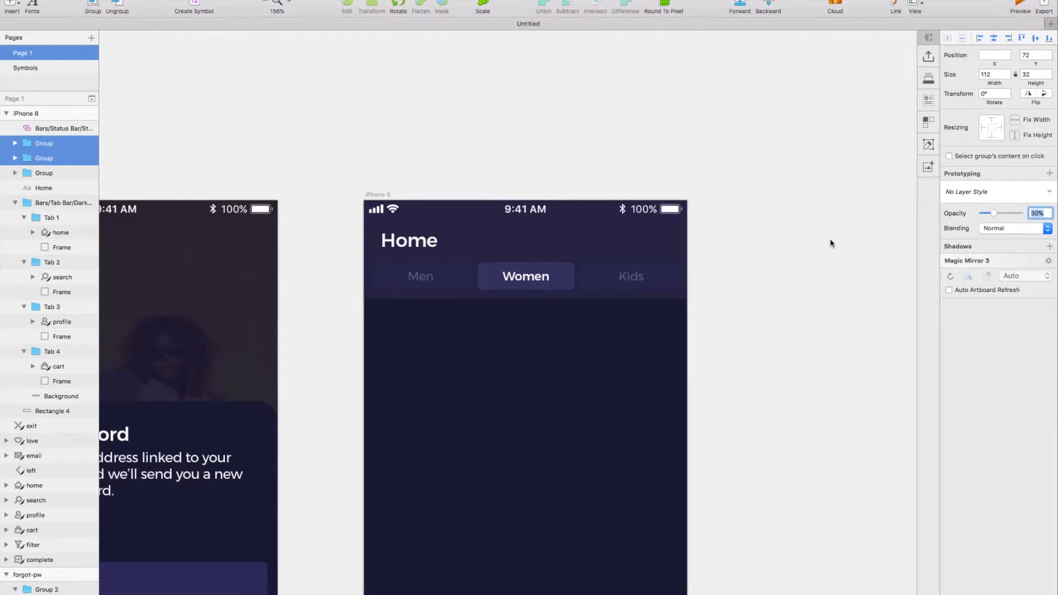
scroll(539, 246, down, 3)
click(456, 240)
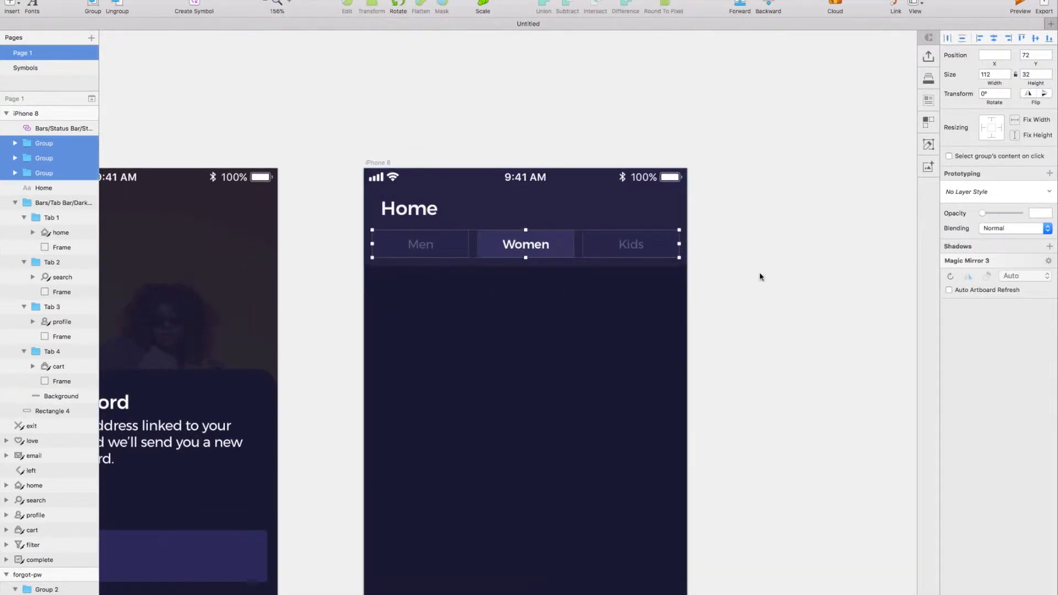
key(super+g)
Paste the love icon into the header and place it level with the Home title at X 335, Y 39.
scroll(760, 278, right, 2)
scroll(761, 279, down, 1)
click(422, 205)
key(super+v)
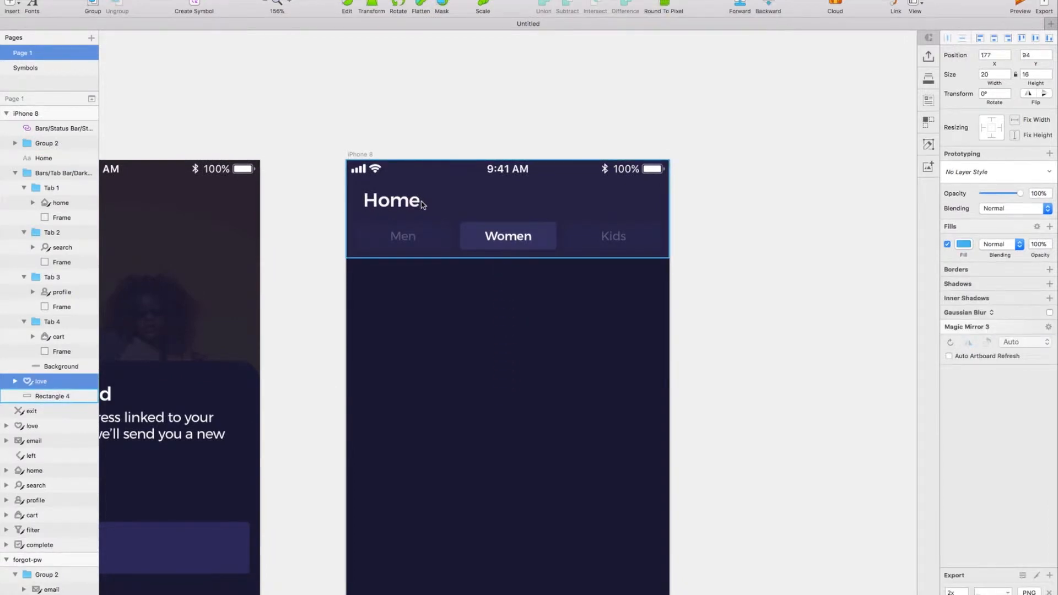
drag(513, 198, 662, 205)
key(Escape)
click(512, 203)
click(513, 203)
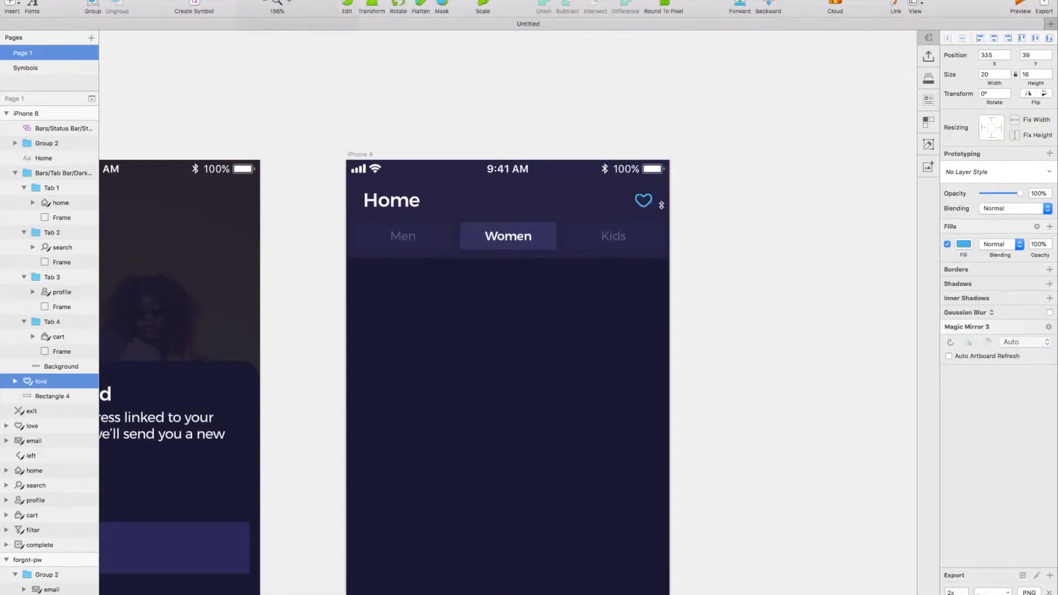
Draw a rectangle about 360 by 364 below the header at X 8, Y 131, remove its border and fill it dark purple.
scroll(662, 205, down, 5)
click(361, 312)
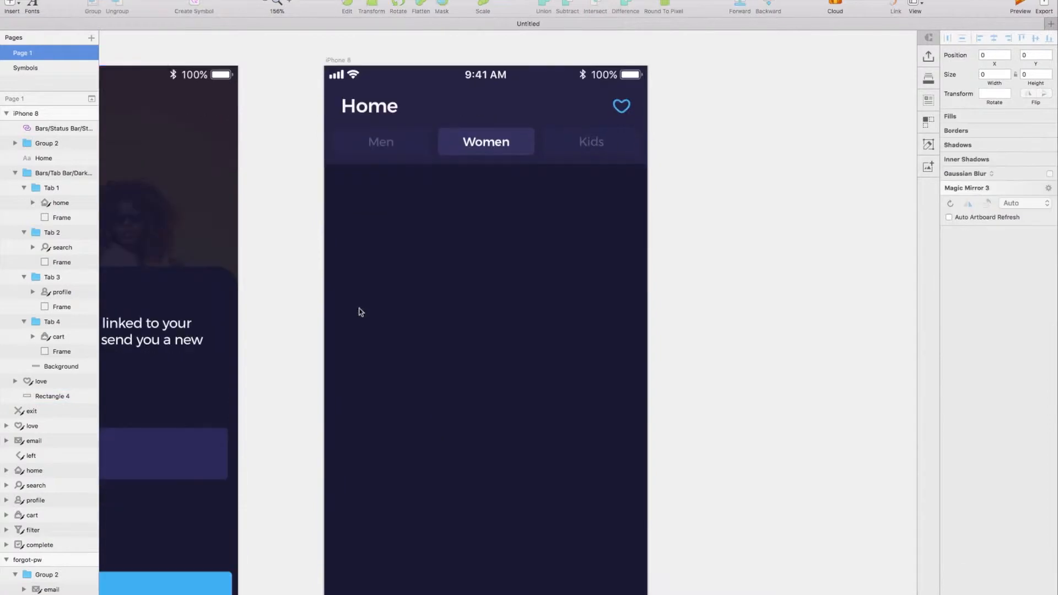
click(13, 6)
mouse_move(51, 18)
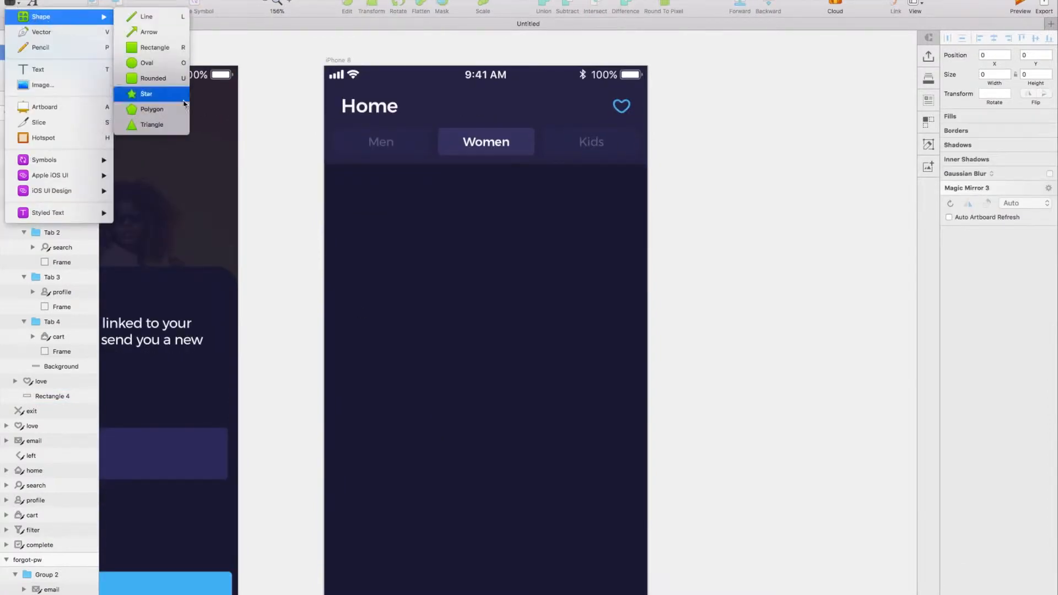
click(150, 49)
mouse_move(373, 206)
mouse_down()
mouse_move(660, 517)
mouse_move(684, 517)
mouse_up()
mouse_move(522, 366)
mouse_down()
mouse_move(480, 348)
mouse_move(482, 337)
mouse_up()
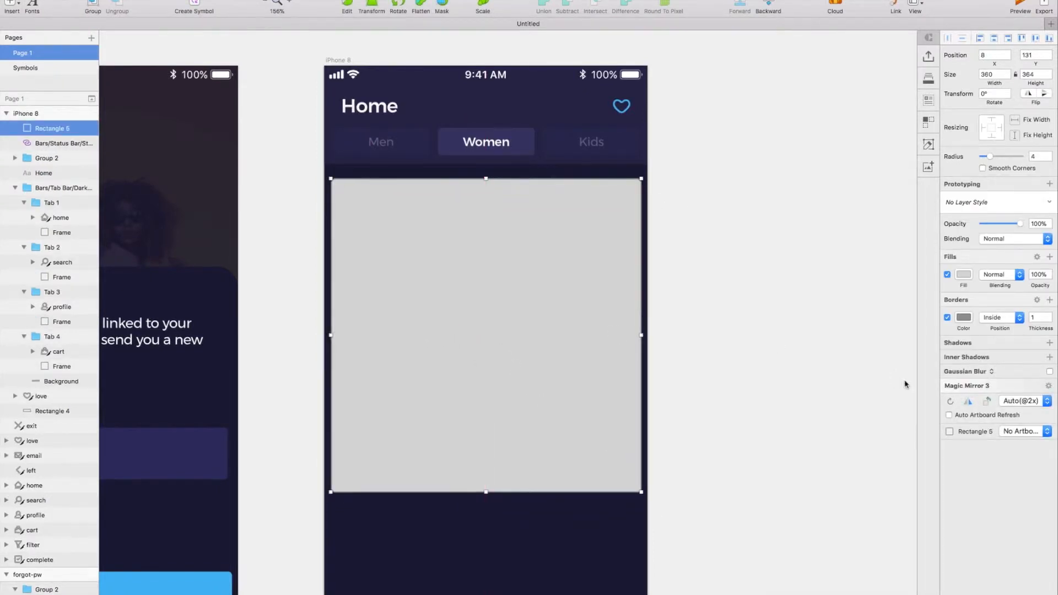
click(947, 318)
key(ctrl+c)
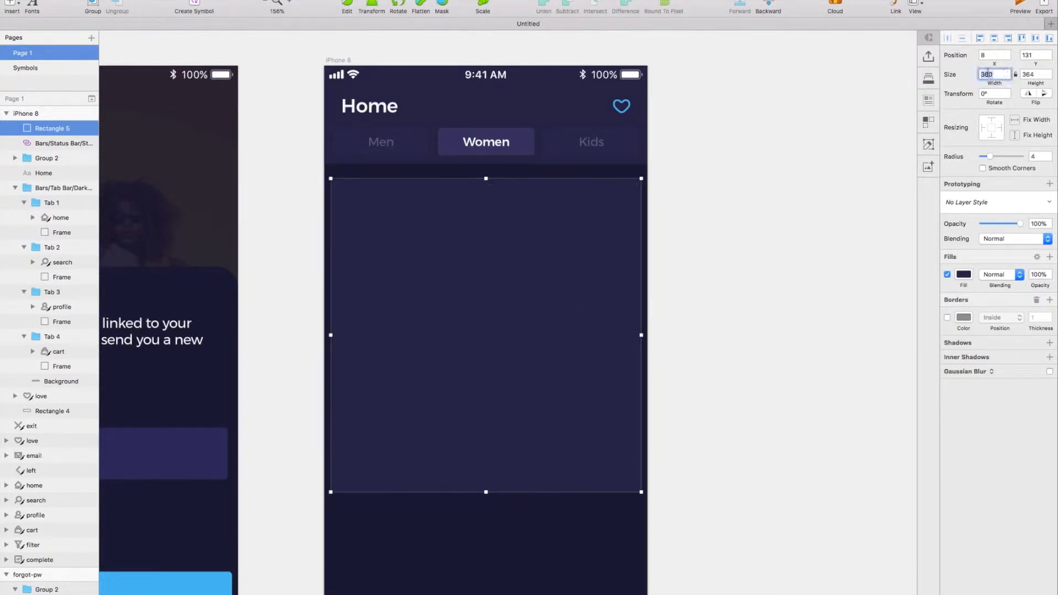
text(350)
key(Return)
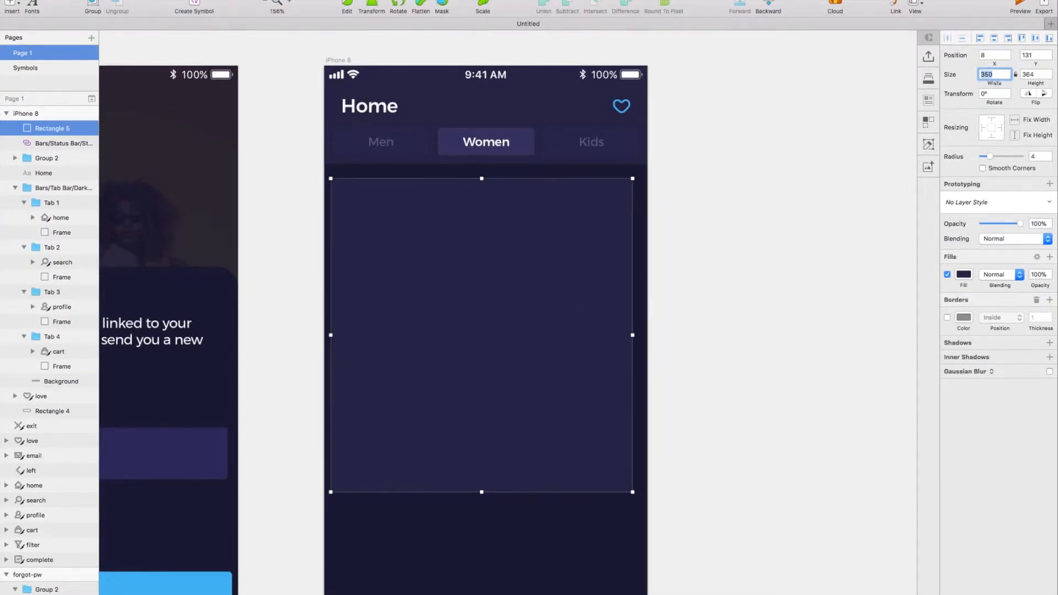
key(ctrl+z)
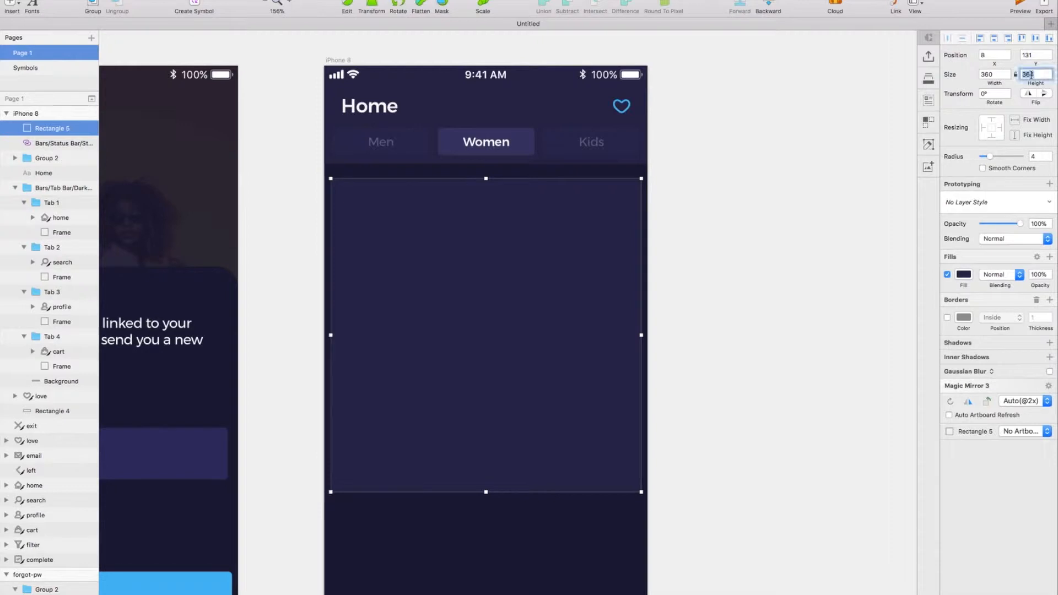
Set the height of the rectangle below the header to 290.
key(Return)
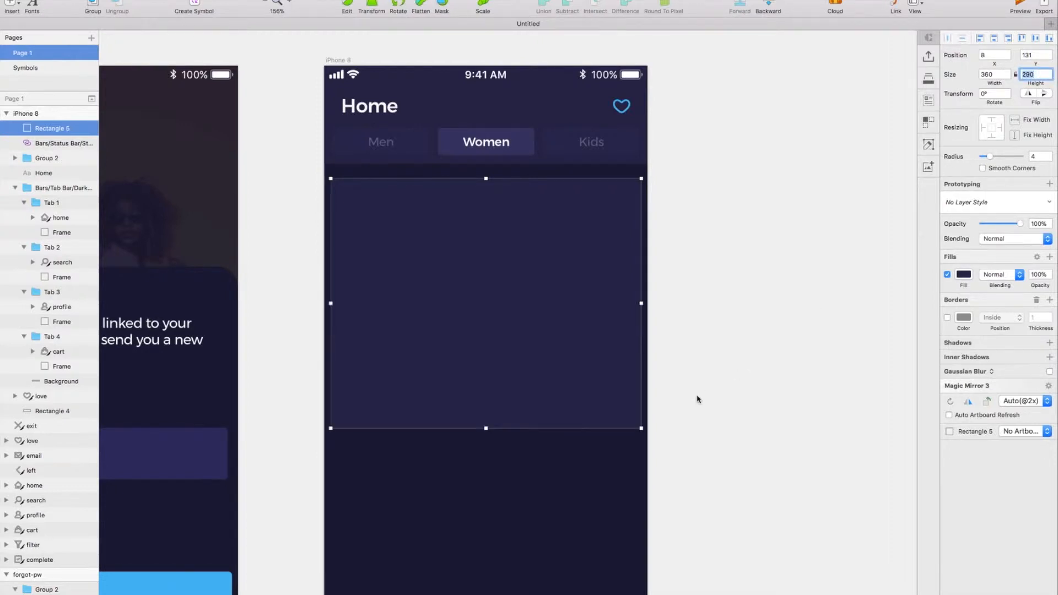
scroll(576, 371, up, 2)
key(shift+Up)
key(shift+Up)
key(shift+Down)
key(shift+Down)
Group the Home title with the heart icon, and combine them with the category buttons, background and status bar in a group named "header".
click(490, 160)
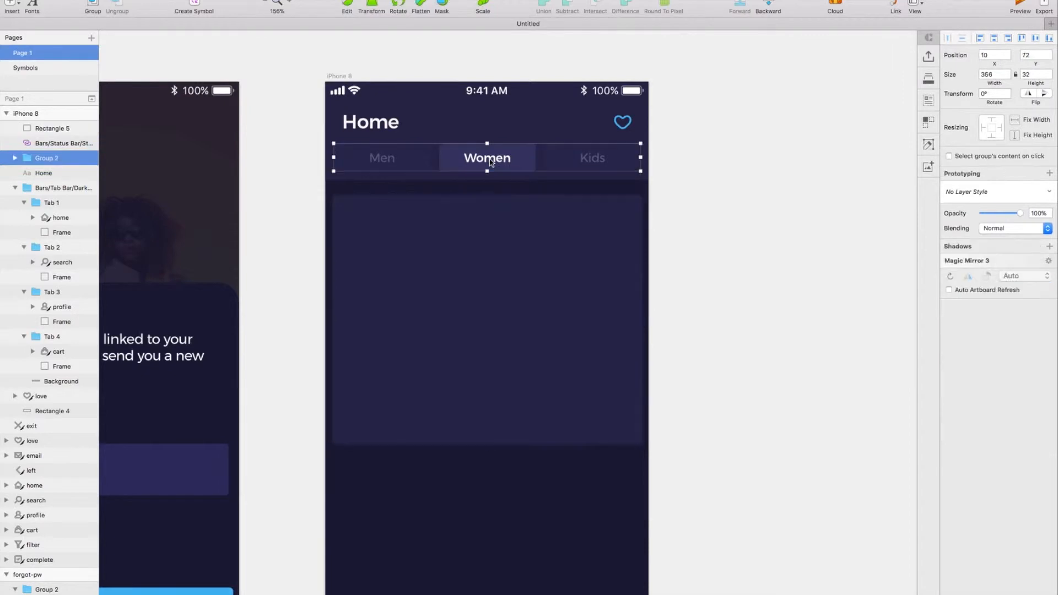
click(392, 131)
shift+click(625, 127)
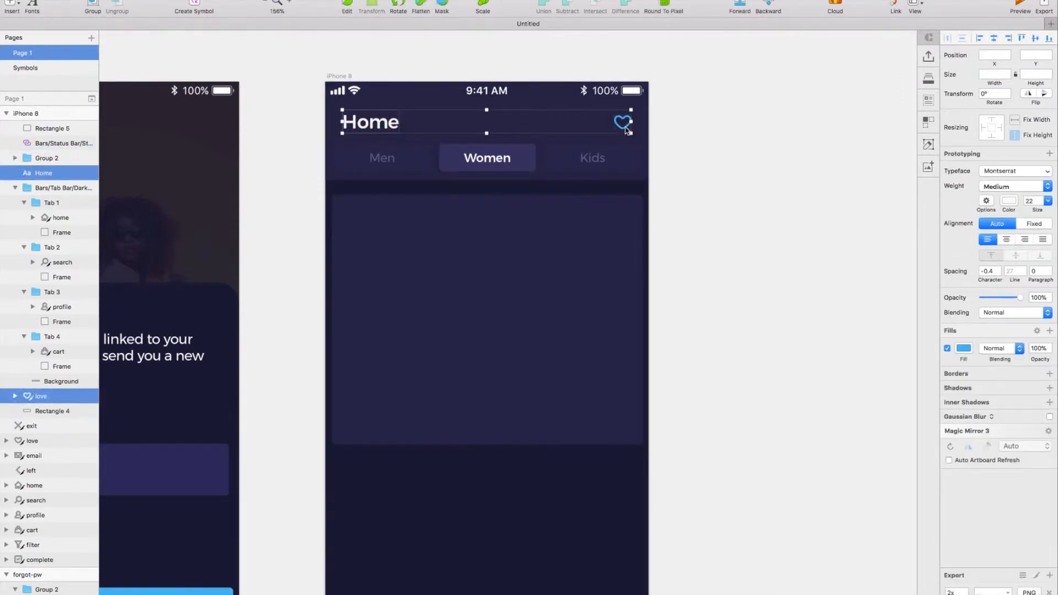
key(super+g)
shift+click(416, 156)
shift+click(328, 160)
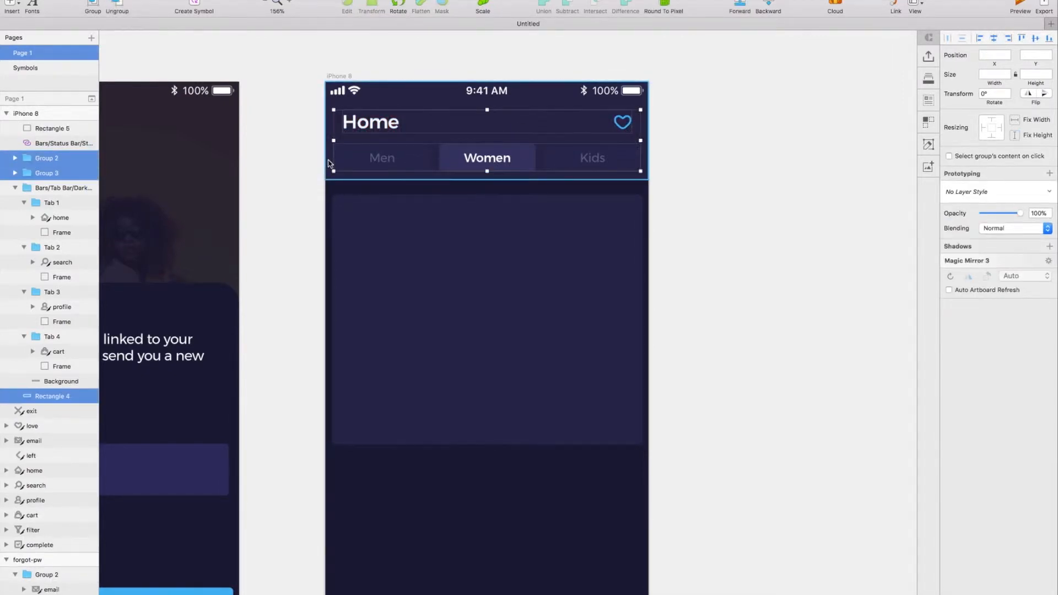
shift+click(354, 96)
key(super+g)
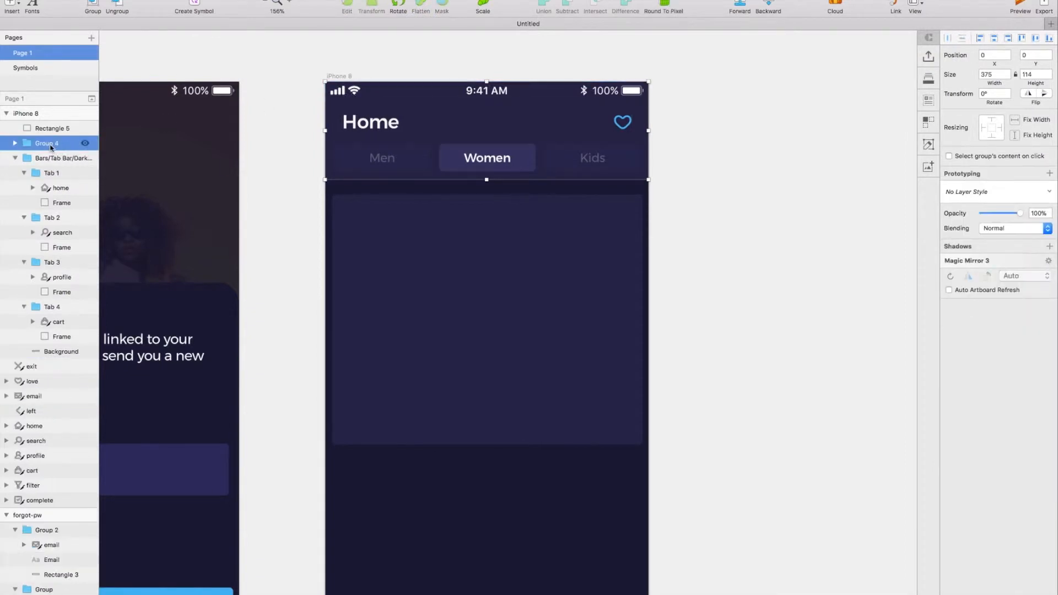
Move the card rectangle up to Y 124 and set its corner radius to 10.
click(473, 279)
drag(474, 279, 475, 265)
scroll(475, 266, up, 2)
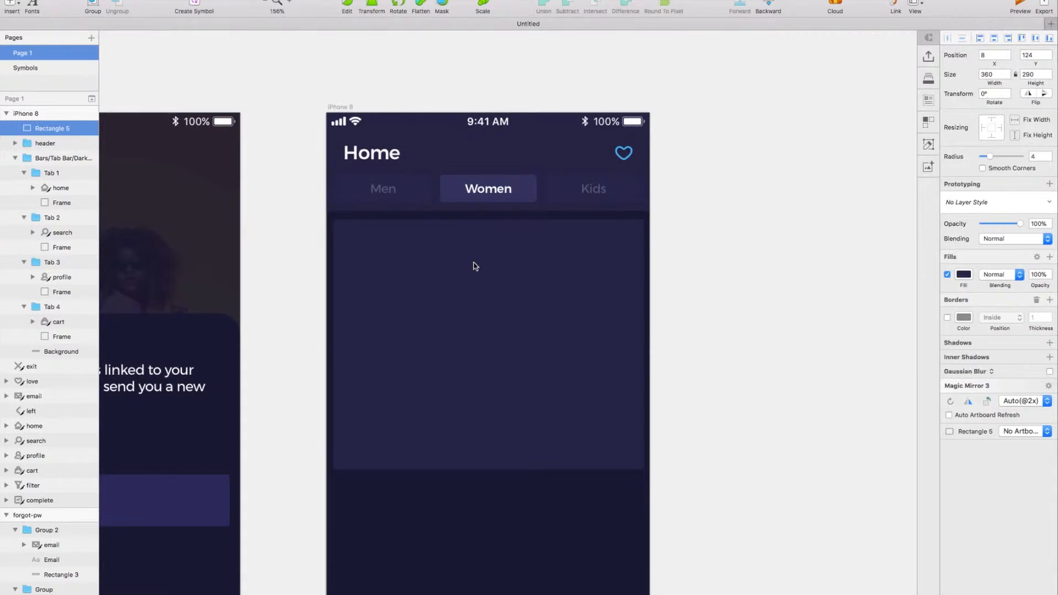
key(Return)
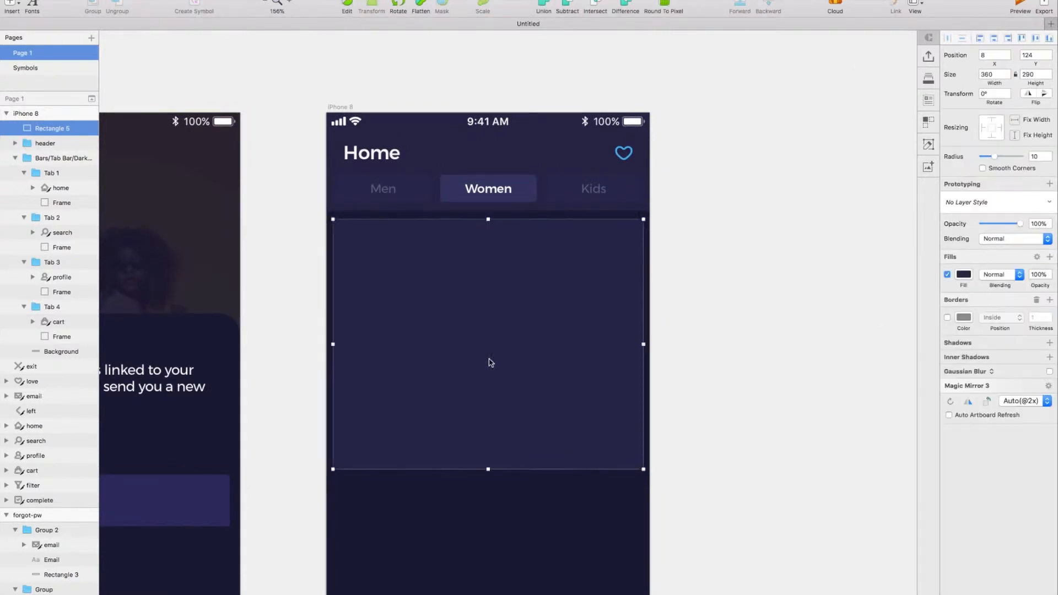
right_click(491, 362)
click(148, 167)
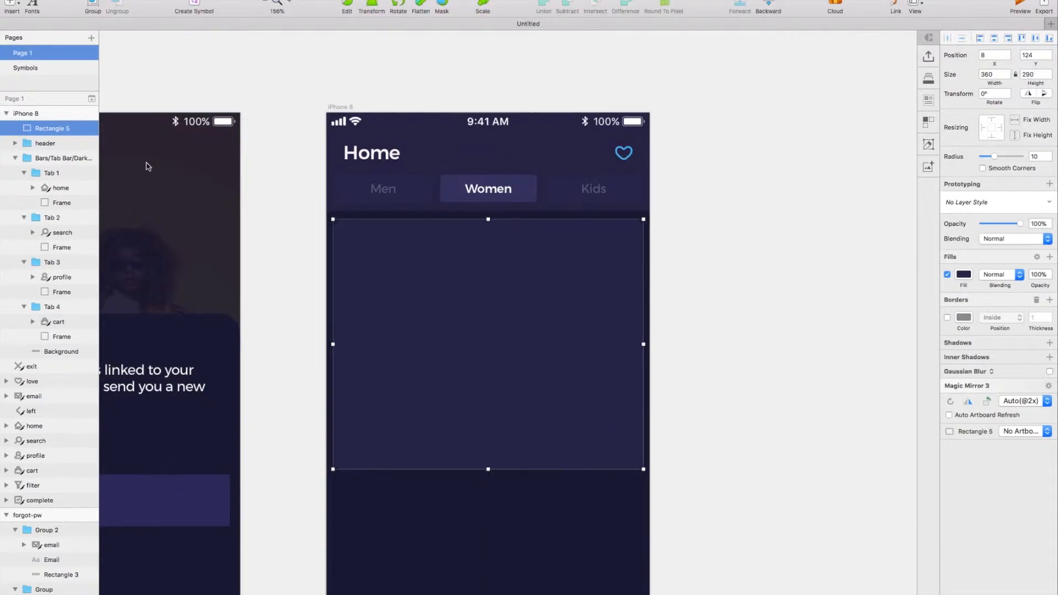
Duplicate the card rectangle and set the copy's height to 210.
scroll(59, 141, up, 2)
click(299, 210)
click(460, 303)
key(super+d)
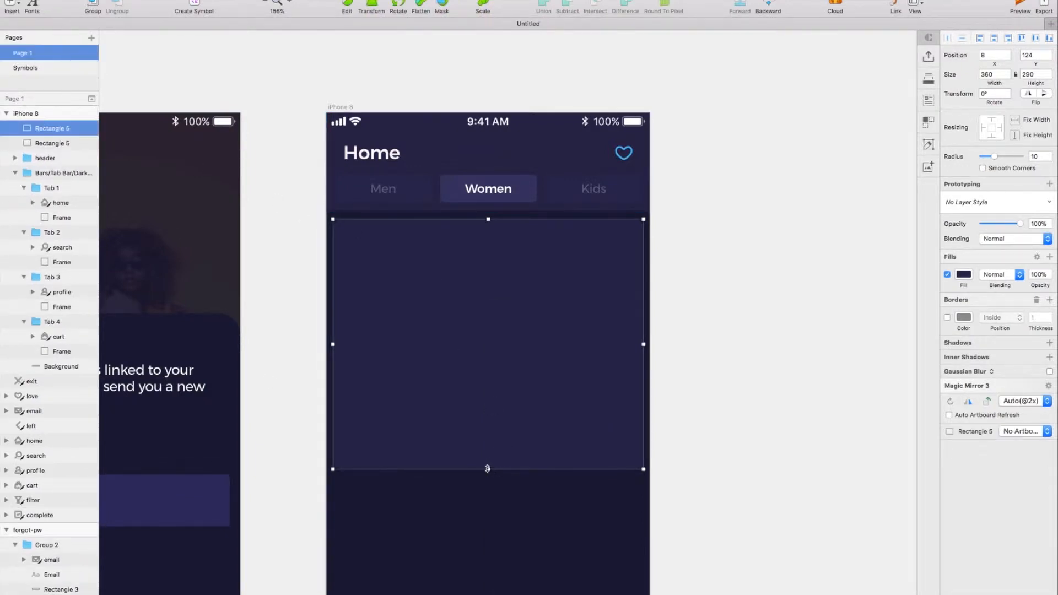
text(210)
key(Return)
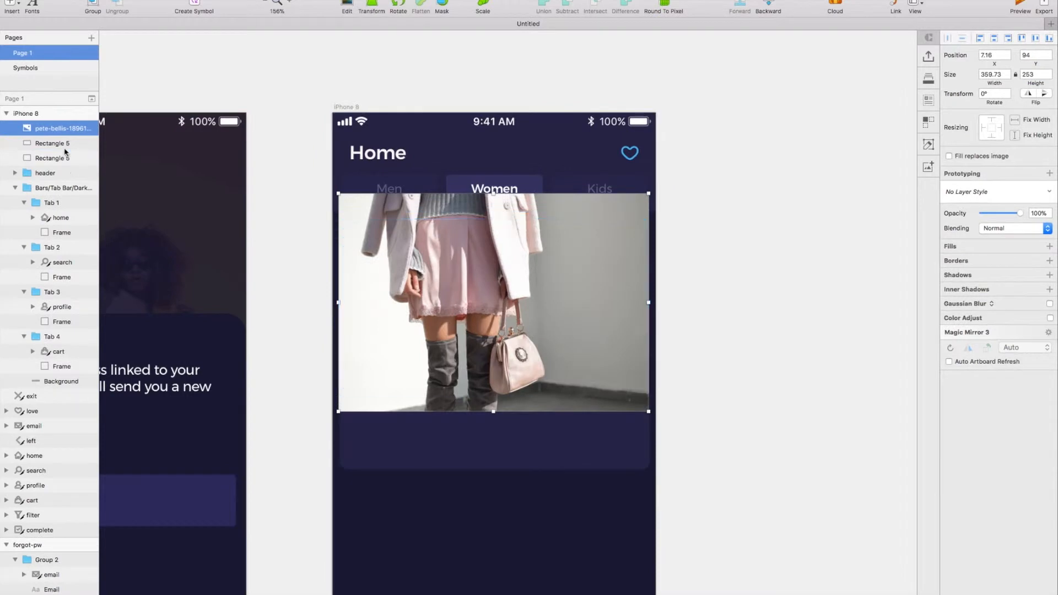
Place the fashion photo over the card and mask it with the shorter rectangle.
shift+click(57, 143)
right_click(57, 143)
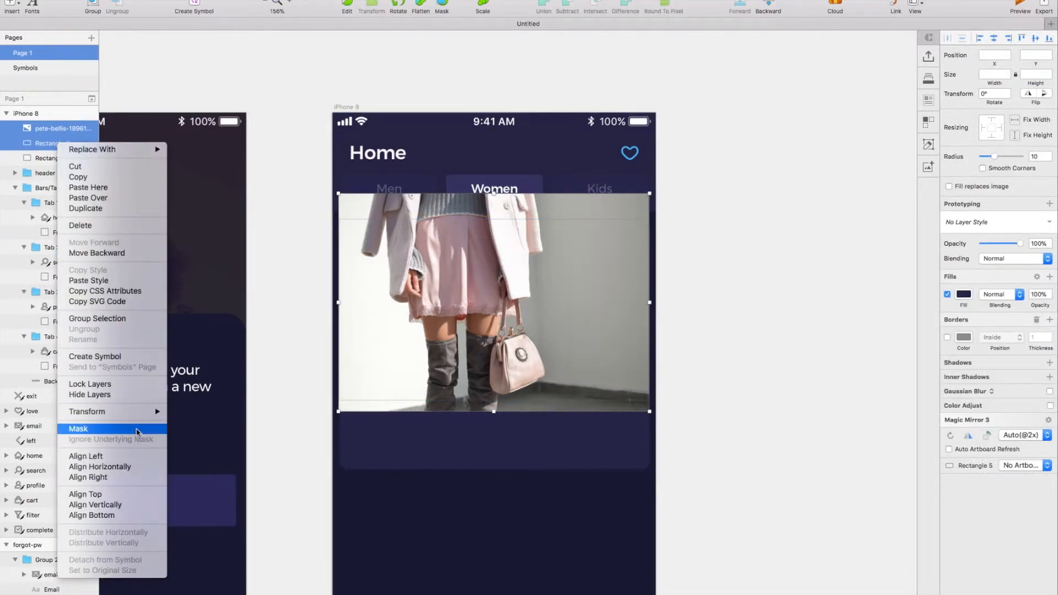
click(82, 429)
scroll(694, 395, right, 2)
scroll(694, 395, left, 2)
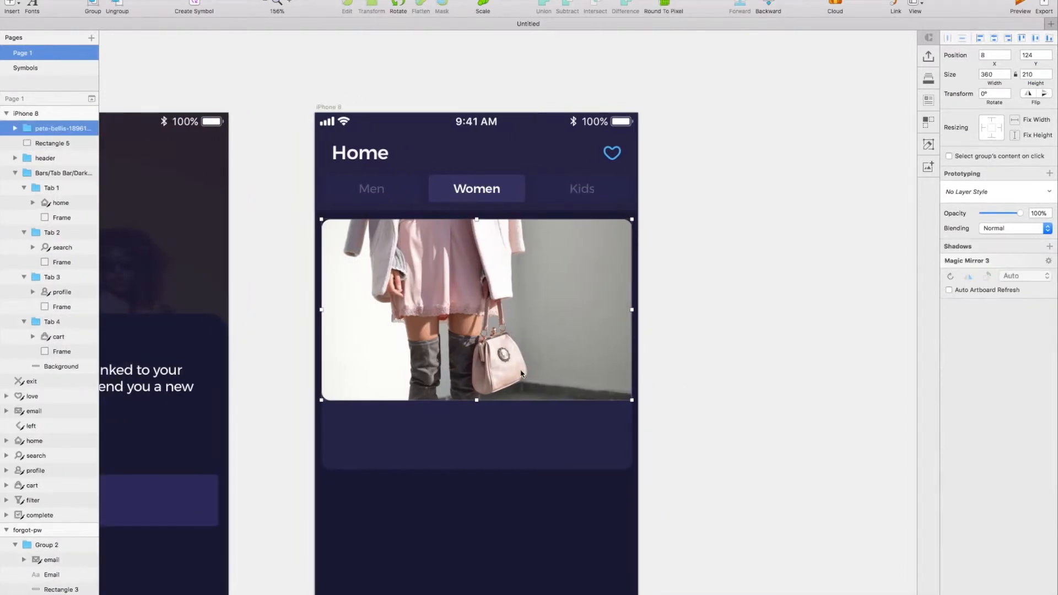
Hide the masked photo and set the mask's two lower corners to radius 0, keeping 10 on the upper corners.
double_click(522, 375)
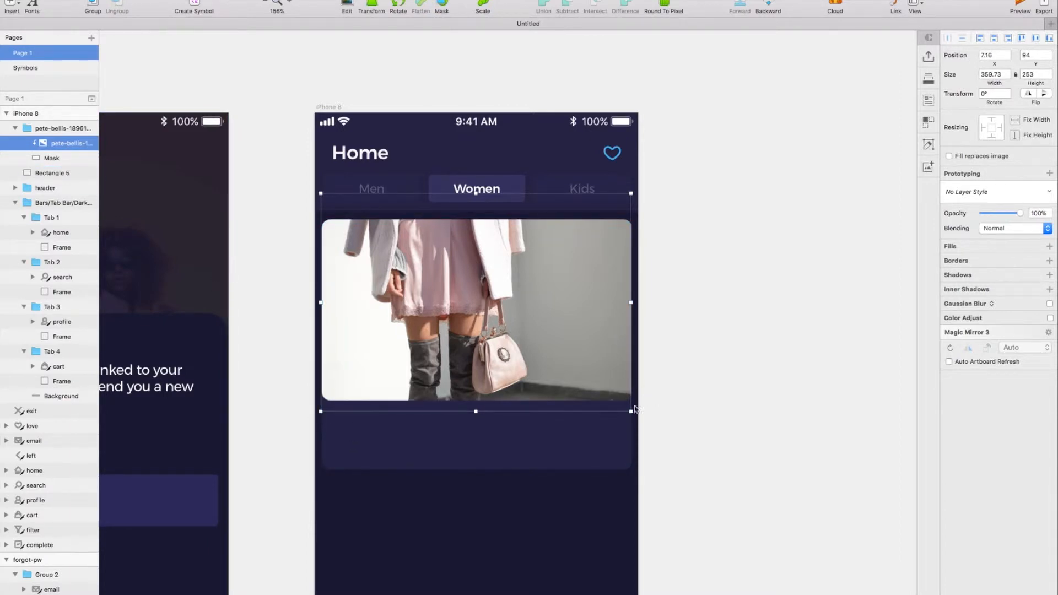
click(85, 143)
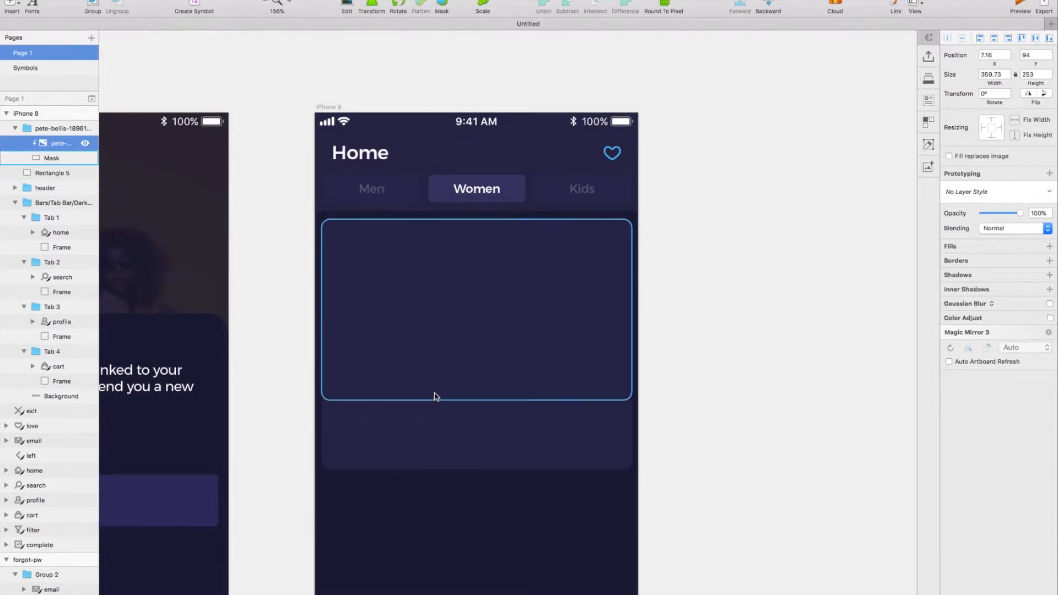
double_click(435, 397)
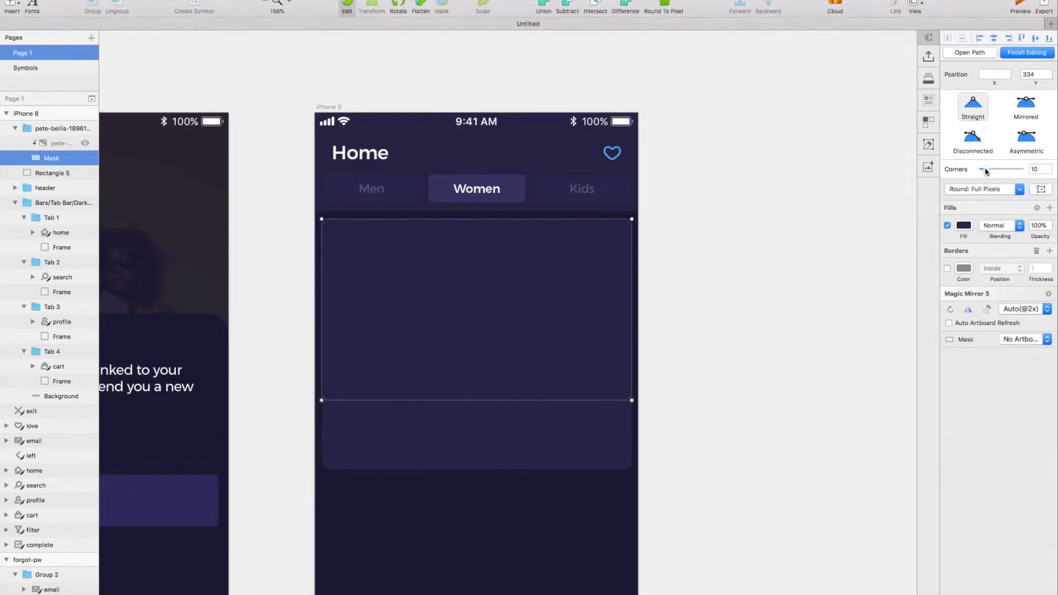
key(Escape)
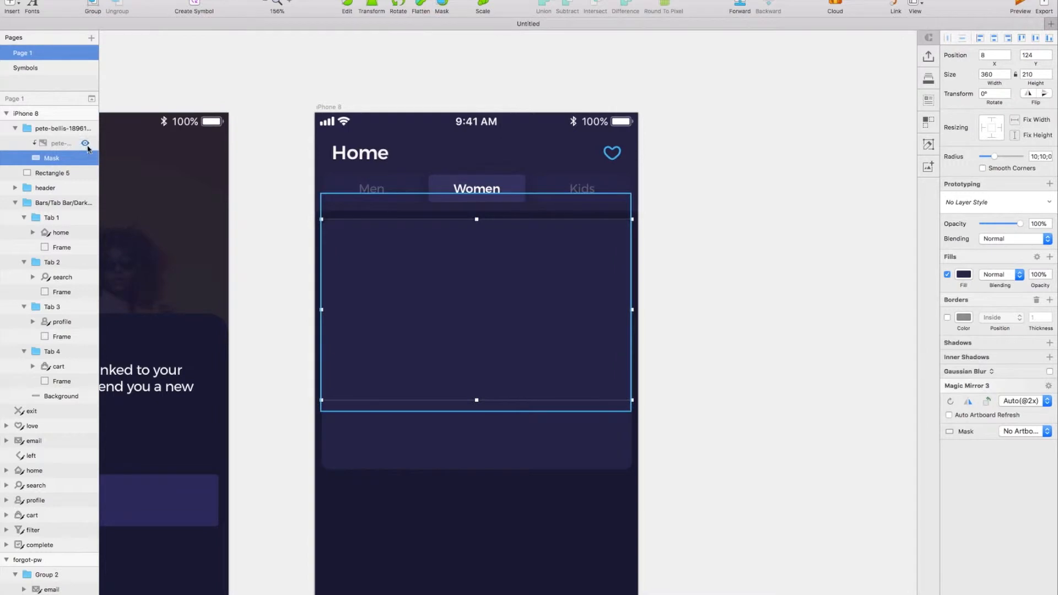
Show the hidden fashion photo again inside the card's rounded mask and leave image editing.
click(84, 143)
double_click(518, 308)
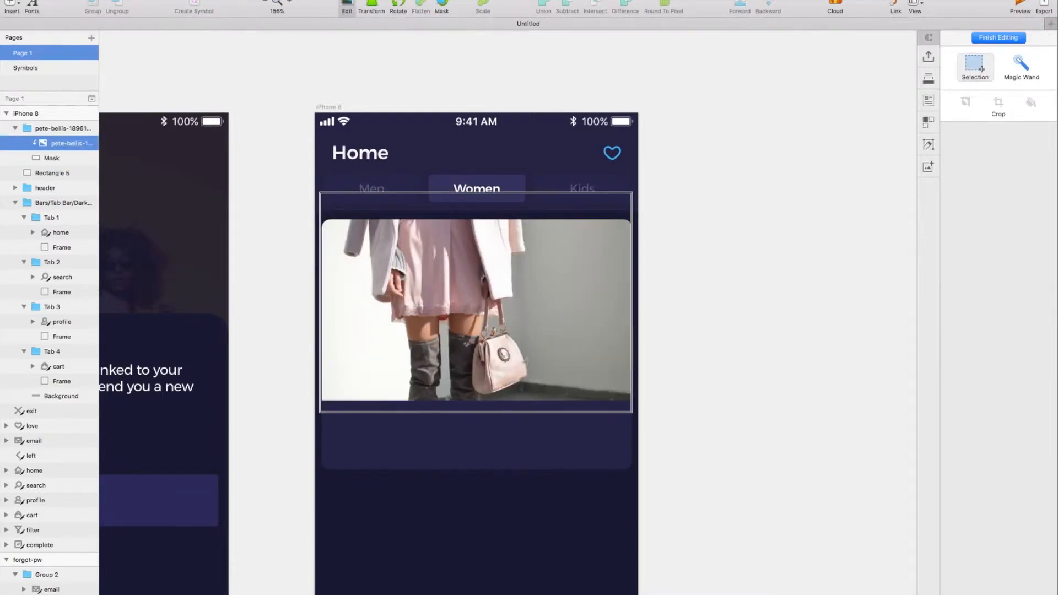
click(769, 417)
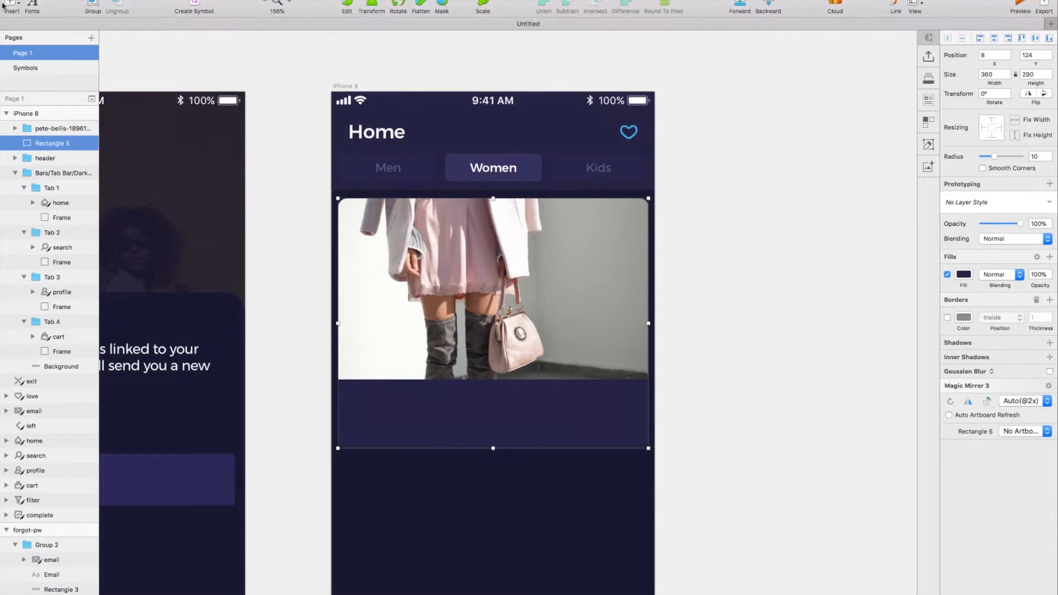
Add the text HANDBAGS on the card just below the photo.
click(10, 5)
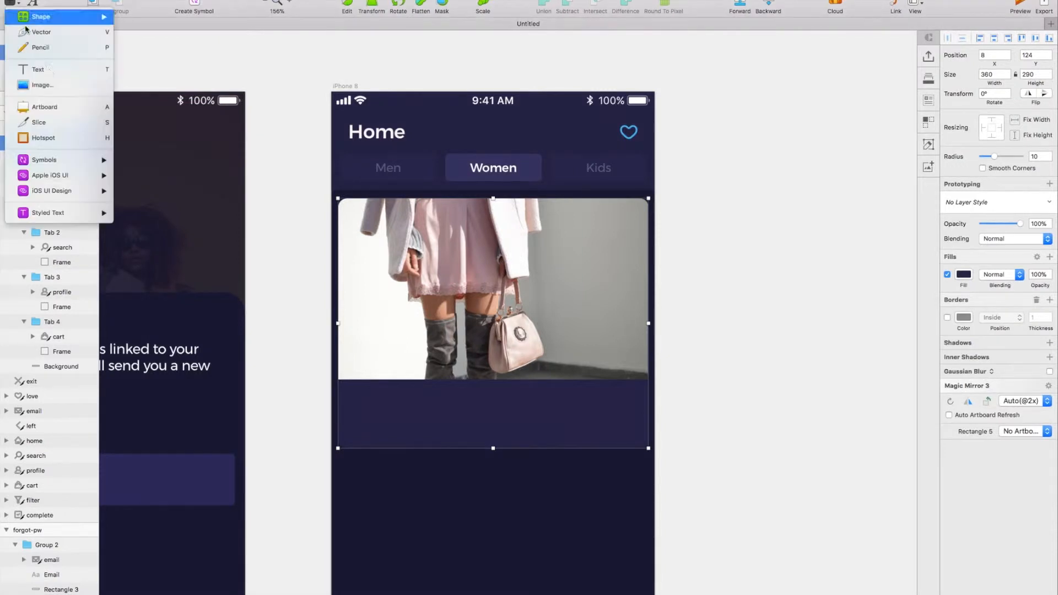
click(33, 68)
click(474, 394)
text(HANDBAGS)
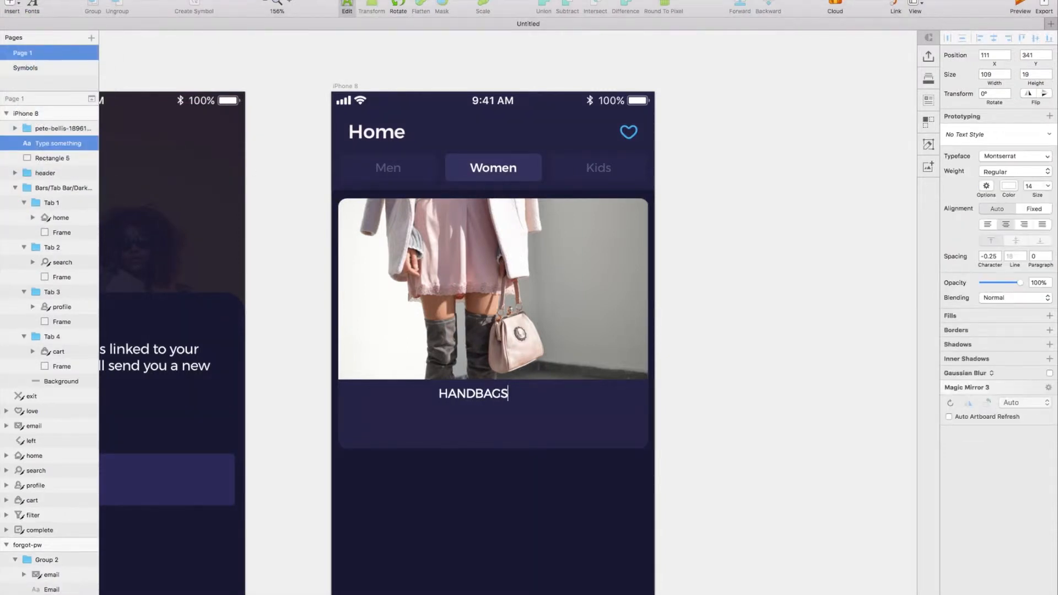
key(Escape)
Format the HANDBAGS text as Montserrat Medium, size 13.
scroll(702, 396, left, 1)
click(986, 212)
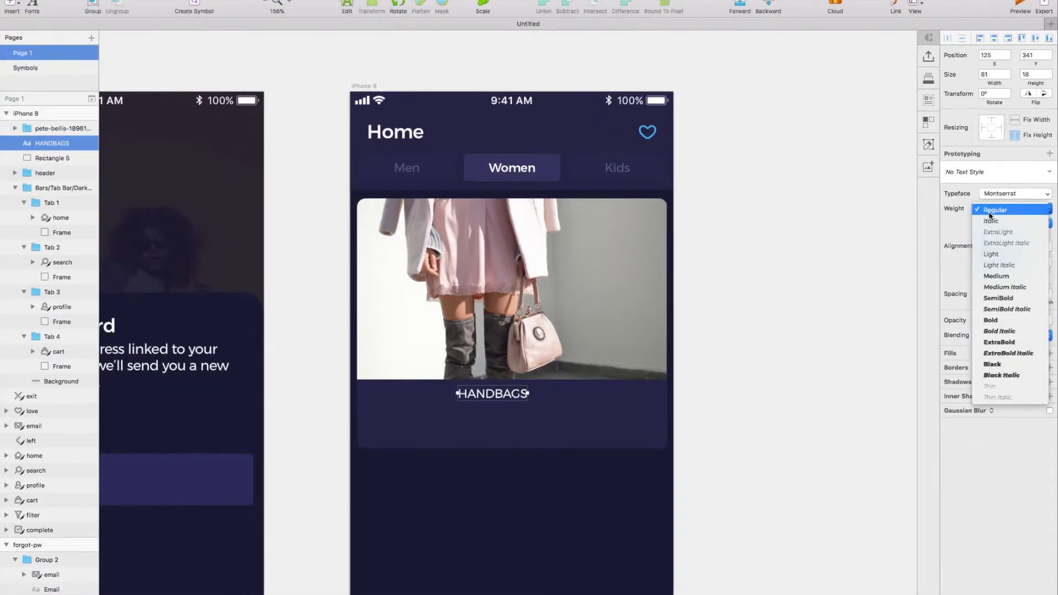
click(996, 276)
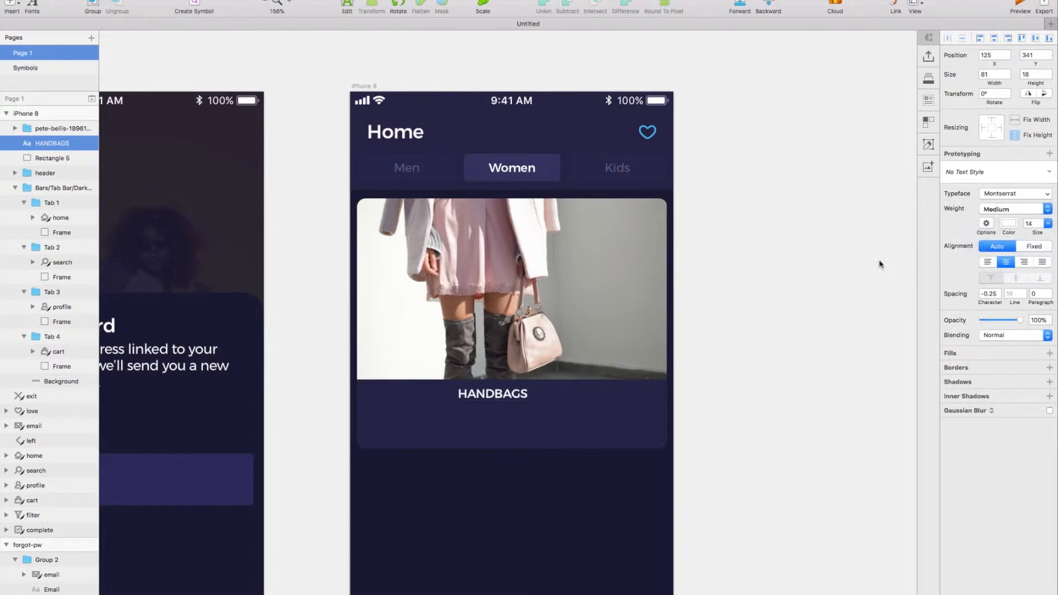
key(Return)
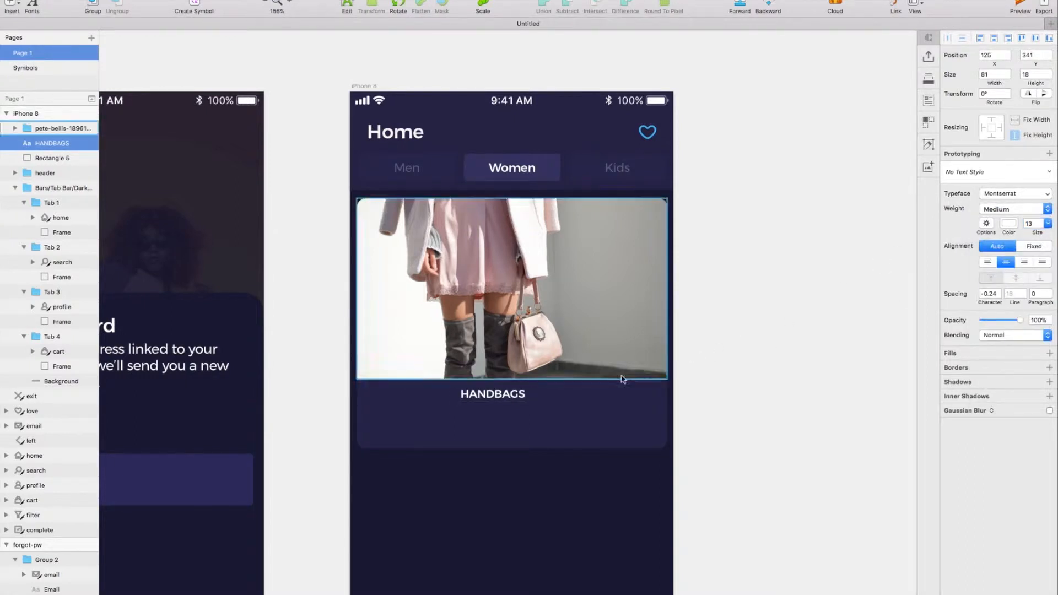
Centre the HANDBAGS title on the card and duplicate it below at Y 370, setting the copy to Regular, size 16.
drag(505, 398, 523, 414)
key(shift+Down)
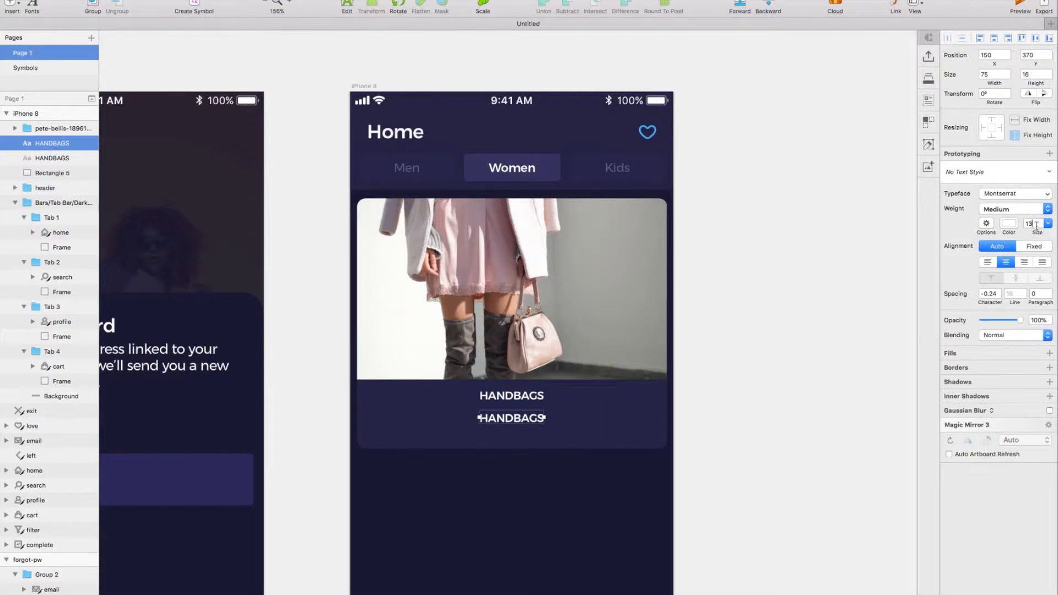
text(16)
key(Return)
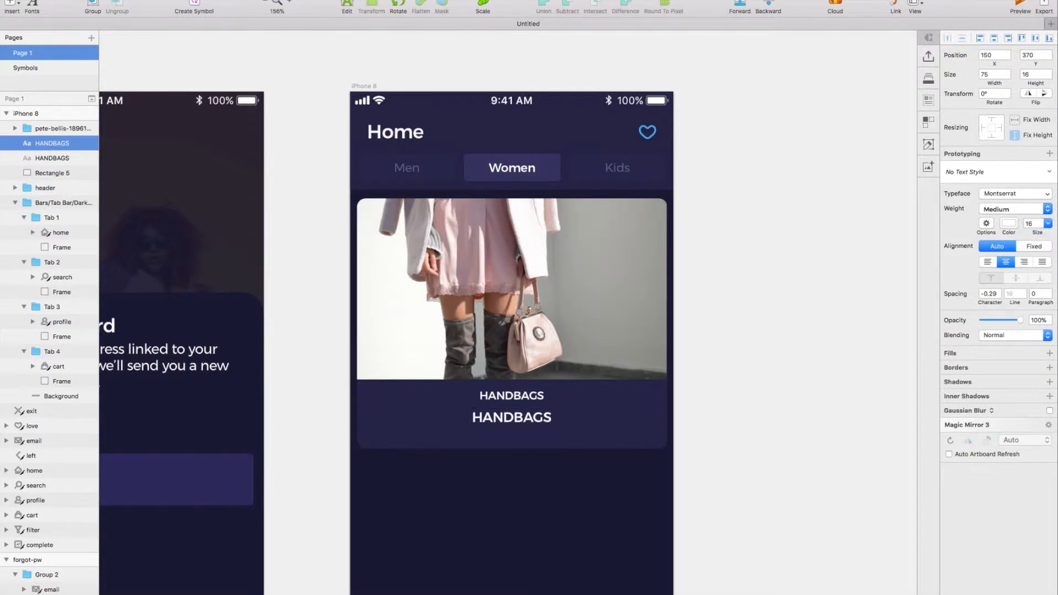
click(1018, 212)
click(1003, 187)
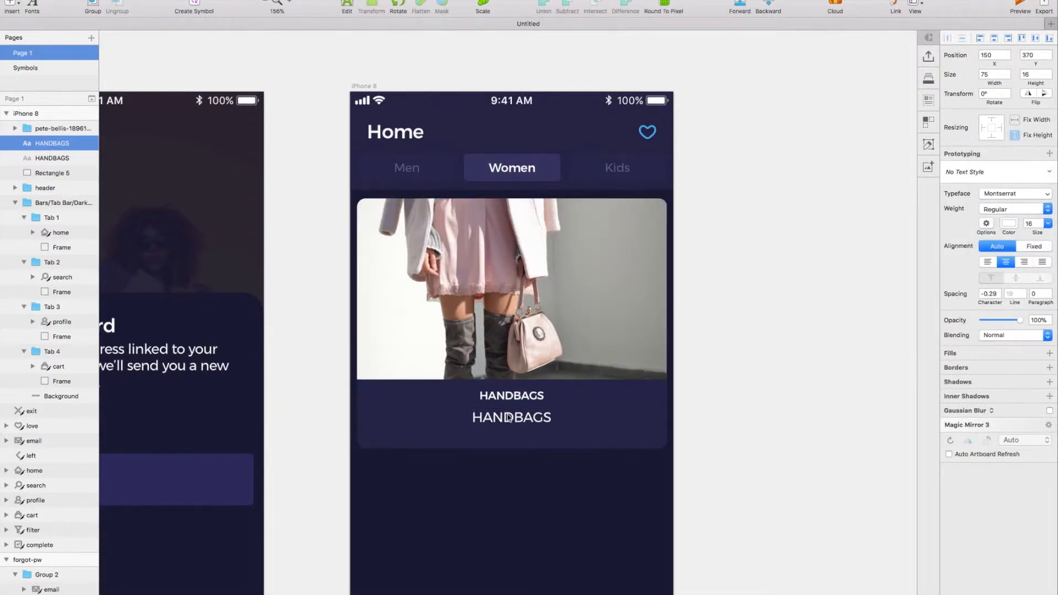
Replace the lower text with "Save up to 20% on a range of hot new bags, from the best designers." on two lines.
double_click(507, 417)
text(Save up to 20% on a range of hot new bags)
key(BackSpace)
key(BackSpace)
key(BackSpace)
key(BackSpace)
key(Return)
text(bags, from the best designers.)
key(Escape)
Group the HANDBAGS title with its description and position the group below the photo.
drag(519, 396, 520, 404)
shift+click(529, 417)
key(super+g)
drag(532, 410, 531, 407)
Set the card rectangle's height to 298.
click(666, 376)
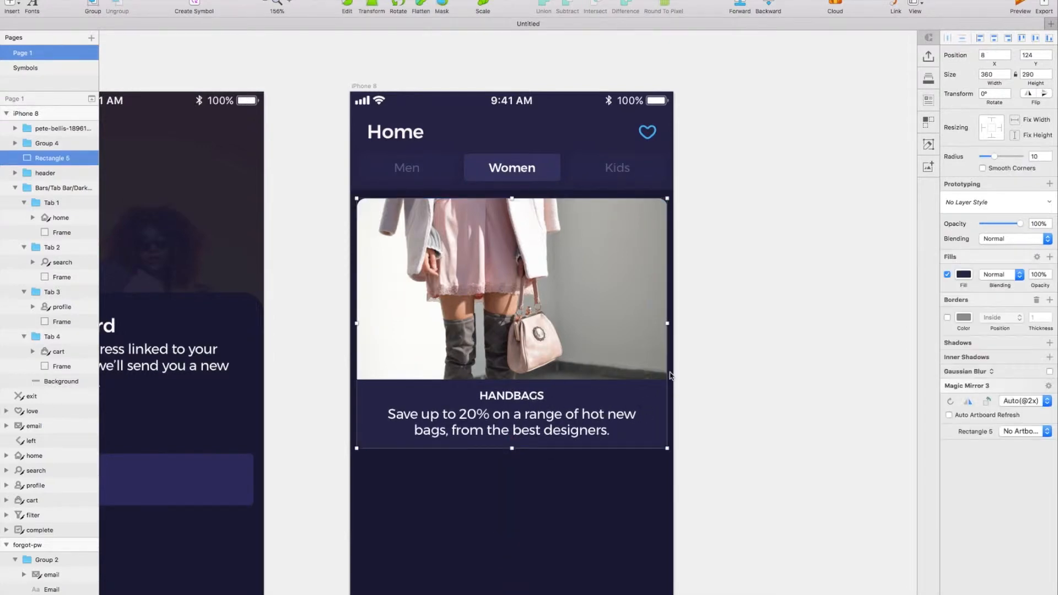
text(9)
key(Return)
Change the HANDBAGS title's weight to SemiBold within the text group.
click(525, 424)
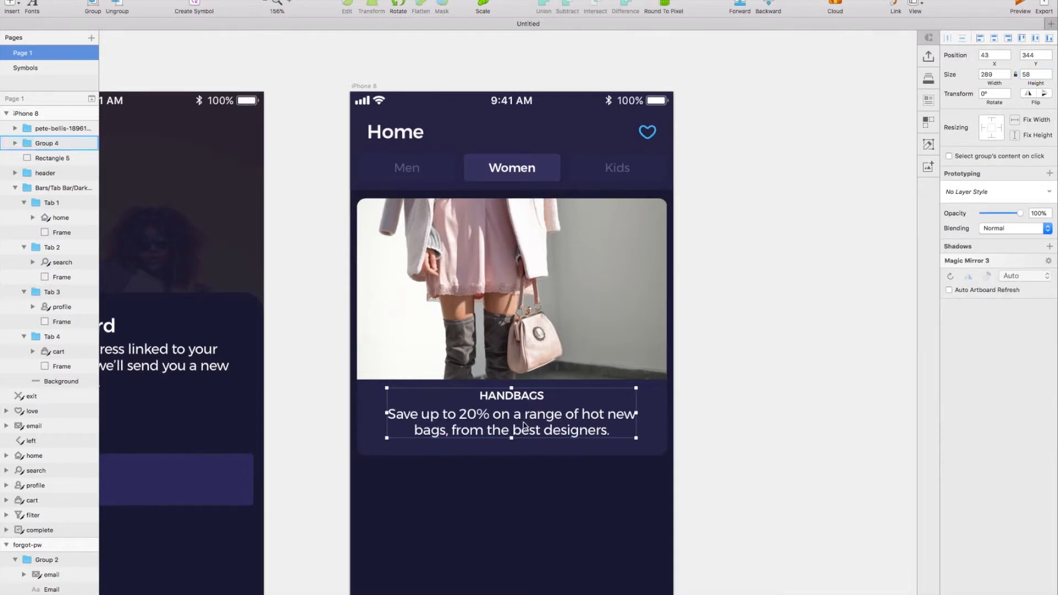
double_click(525, 424)
click(511, 396)
click(1009, 215)
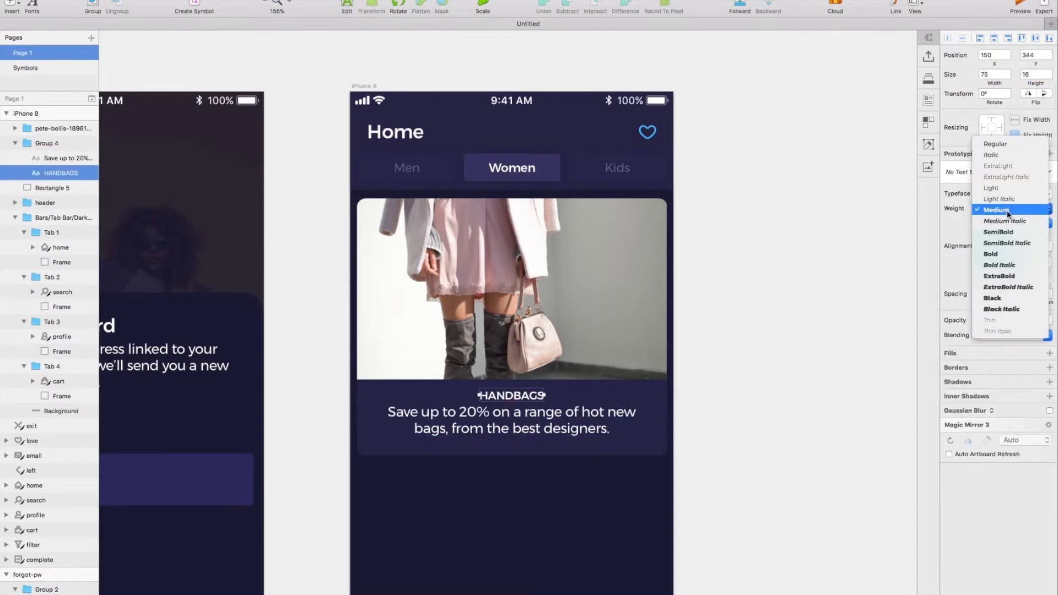
click(1006, 231)
key(Escape)
Nudge the title and description down 5 px inside the card.
key(shift+Down)
key(Up)
key(Up)
key(Up)
key(Up)
key(Up)
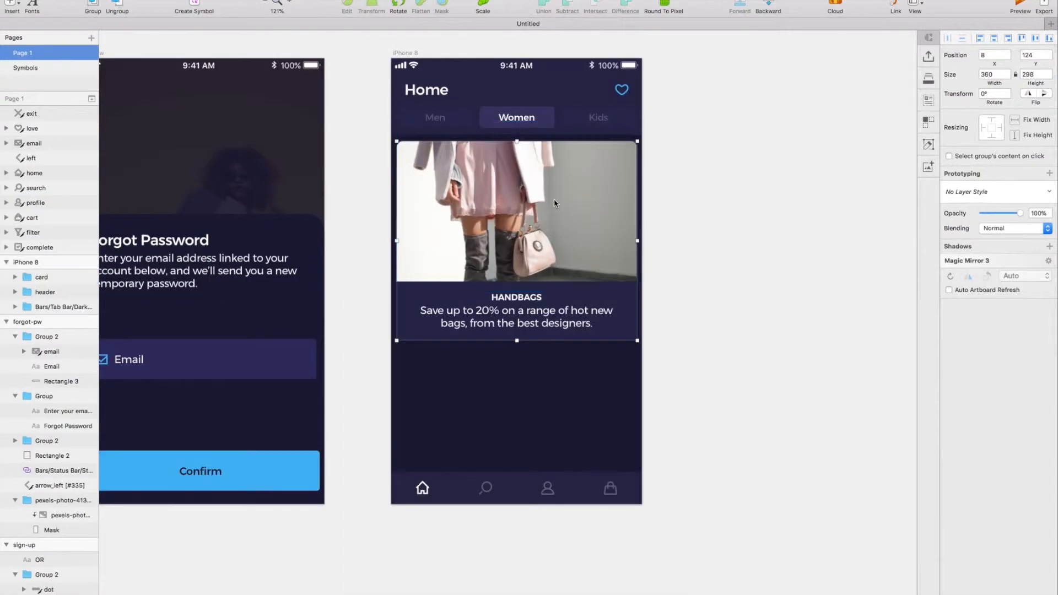
Duplicate the card group below the first at Y 432 and move both cards behind the header and tab bar.
drag(555, 204, 528, 383)
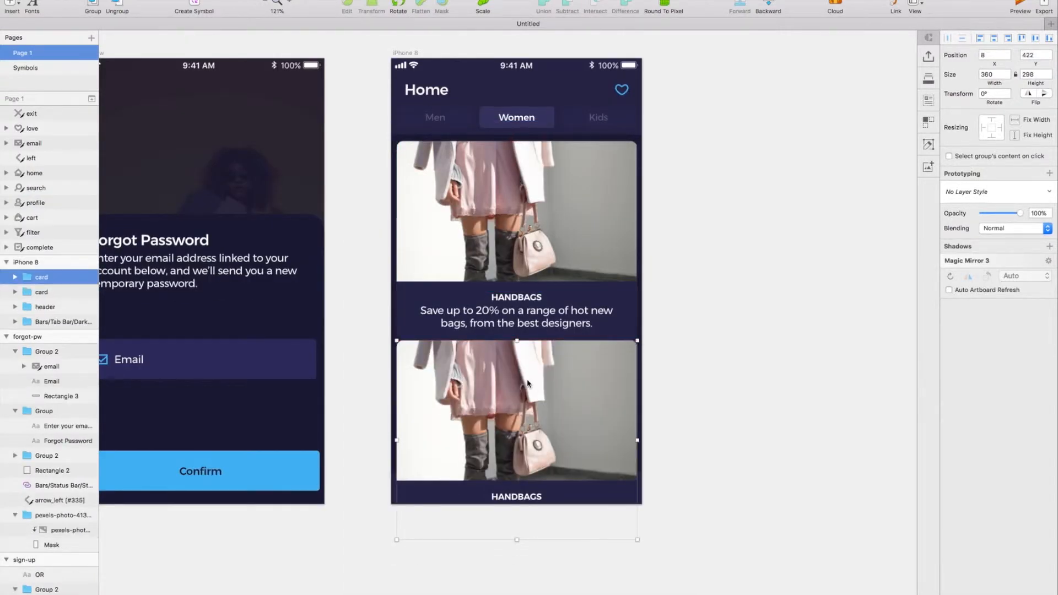
key(shift+Down)
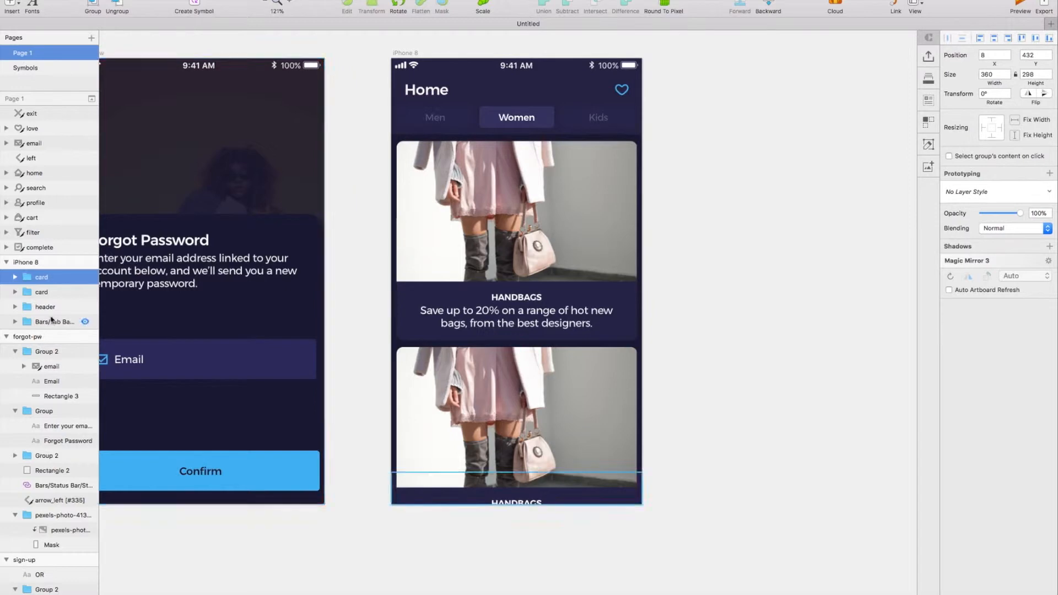
shift+click(76, 291)
drag(57, 289, 64, 331)
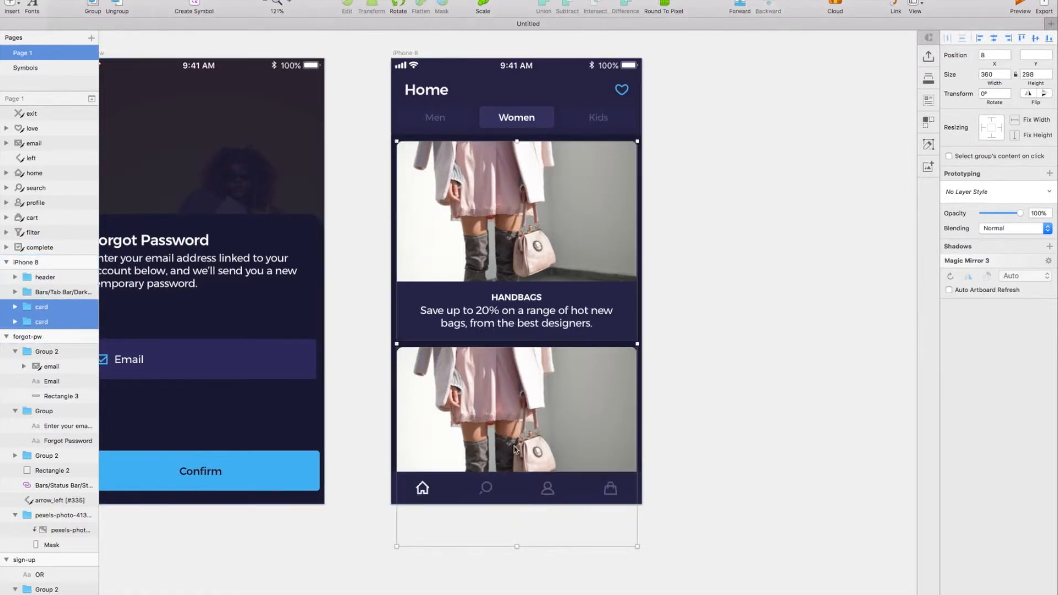
click(557, 498)
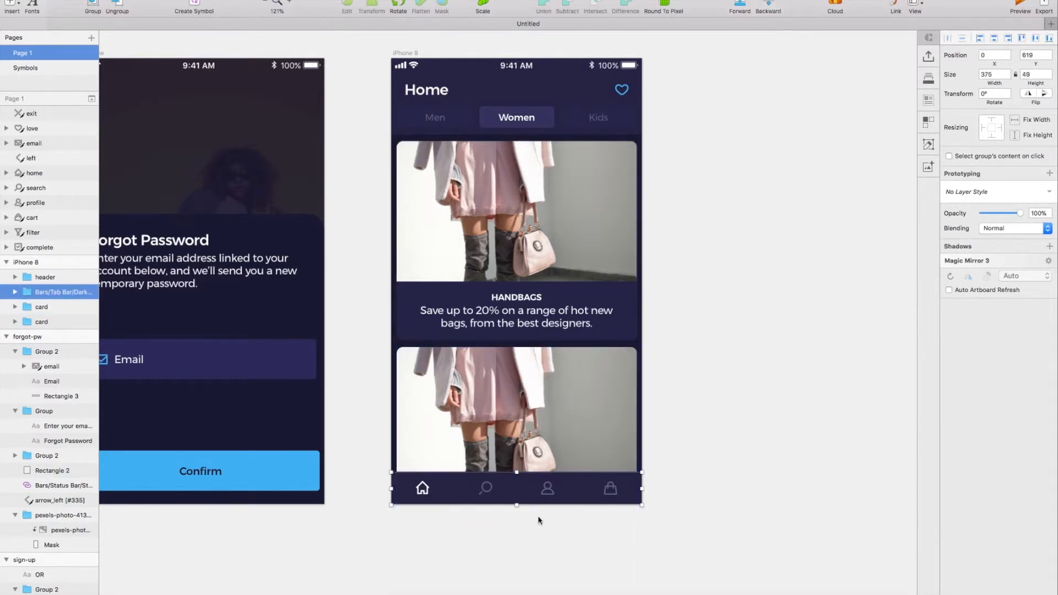
Replace the second card's masked photo with the pasted black shoes photo, placed at X -201, Y 432.
double_click(600, 420)
double_click(518, 417)
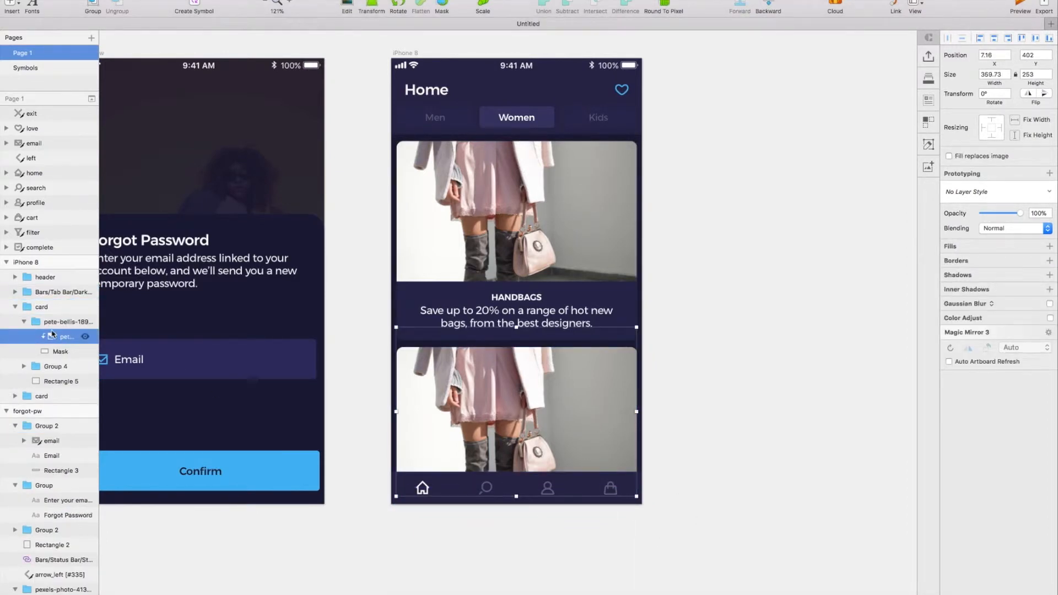
key(super+v)
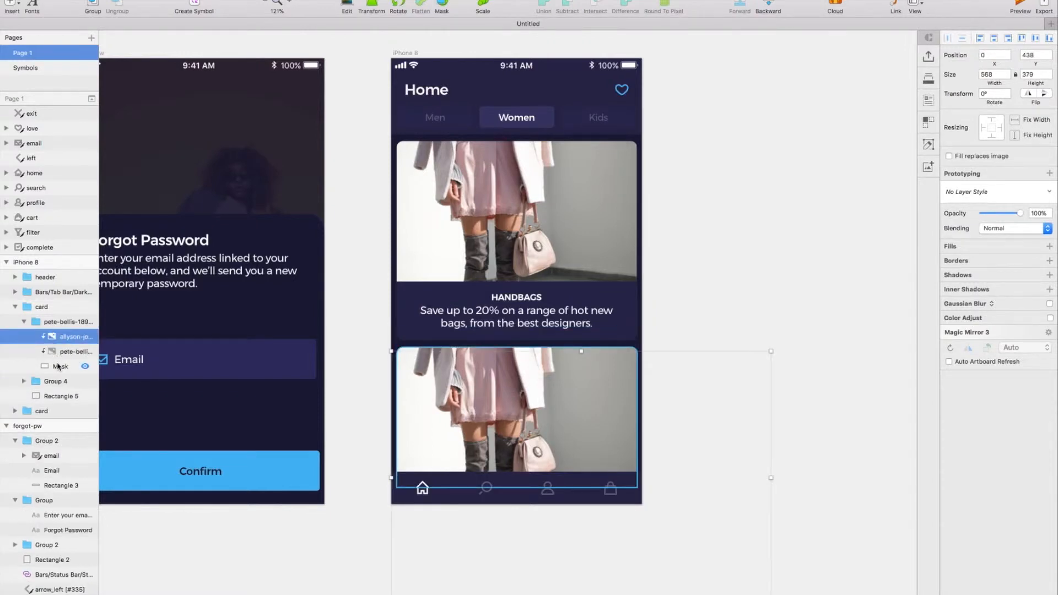
drag(549, 417, 413, 413)
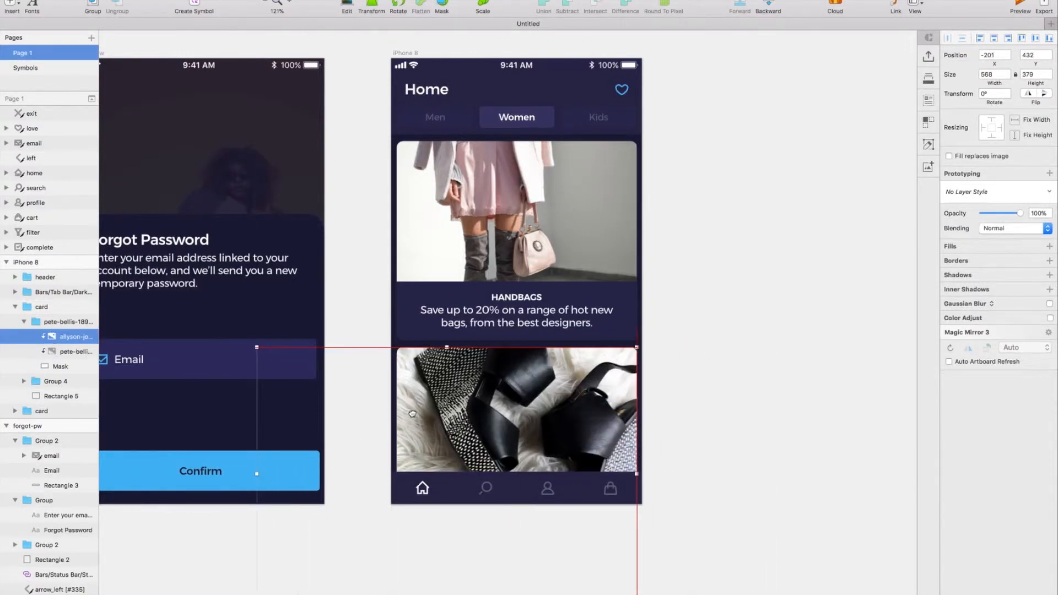
click(59, 356)
key(Delete)
Rename the iPhone 8 artboard as home.
scroll(620, 353, right, 2)
scroll(619, 352, up, 1)
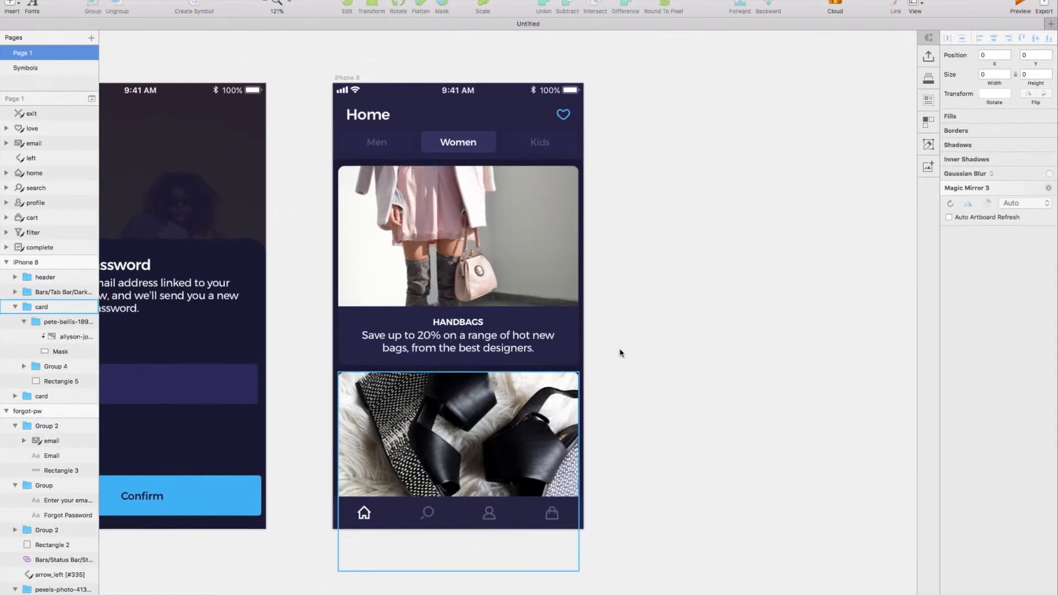
click(25, 262)
double_click(43, 263)
text(home)
key(Return)
Duplicate the home artboard beside the original and name the copy sale.
scroll(247, 119, right, 2)
scroll(248, 120, up, 1)
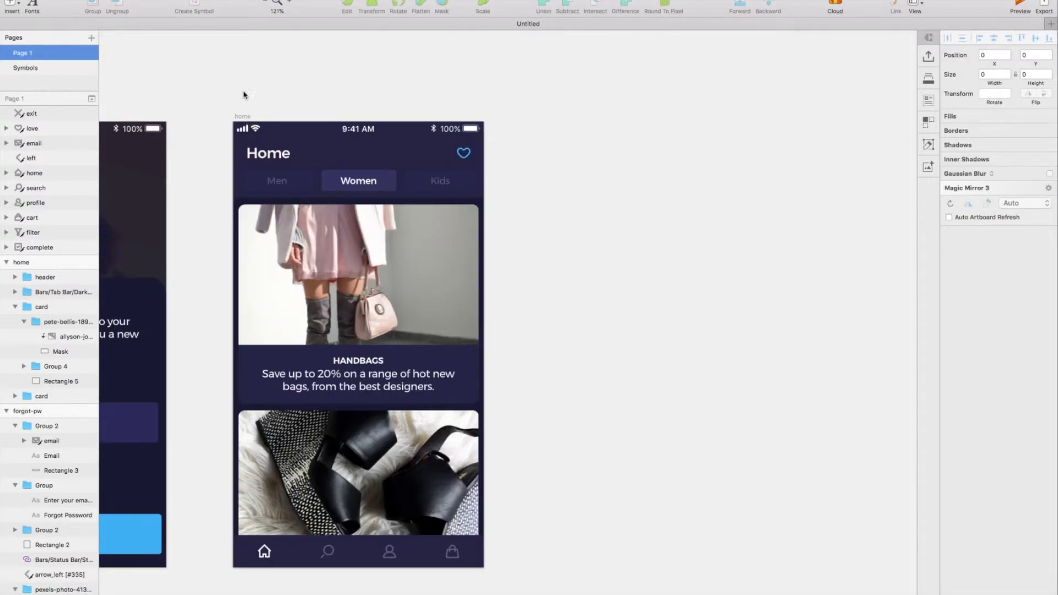
scroll(267, 115, left, 2)
scroll(267, 115, up, 2)
click(287, 164)
key(super+d)
double_click(66, 260)
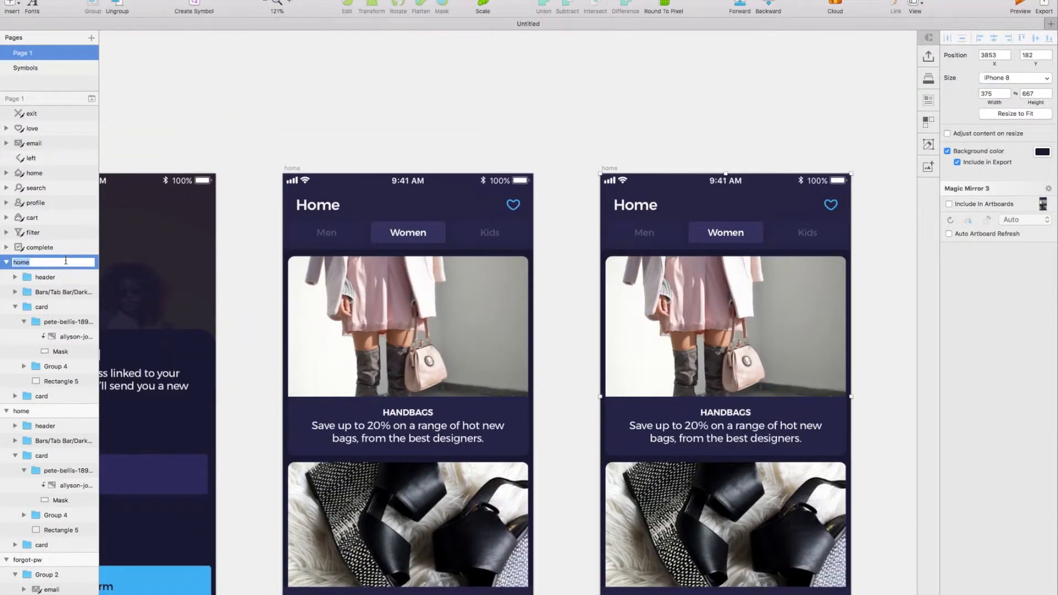
key(Return)
scroll(448, 113, right, 4)
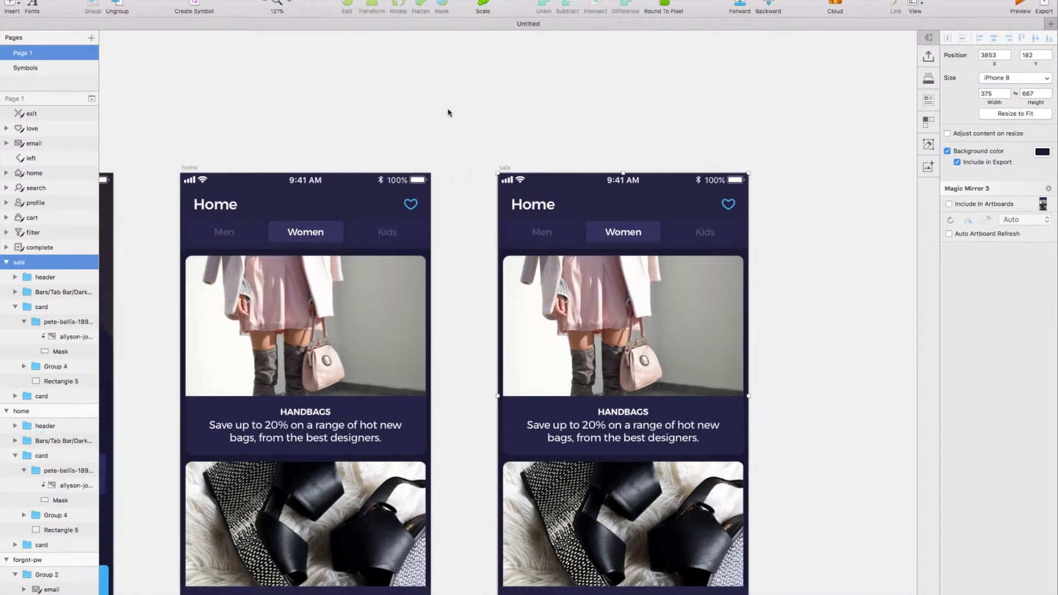
Paste the left arrow icon into the sale header at X 13, Y 39 and move the Home title to X 32.
scroll(519, 211, up, 3)
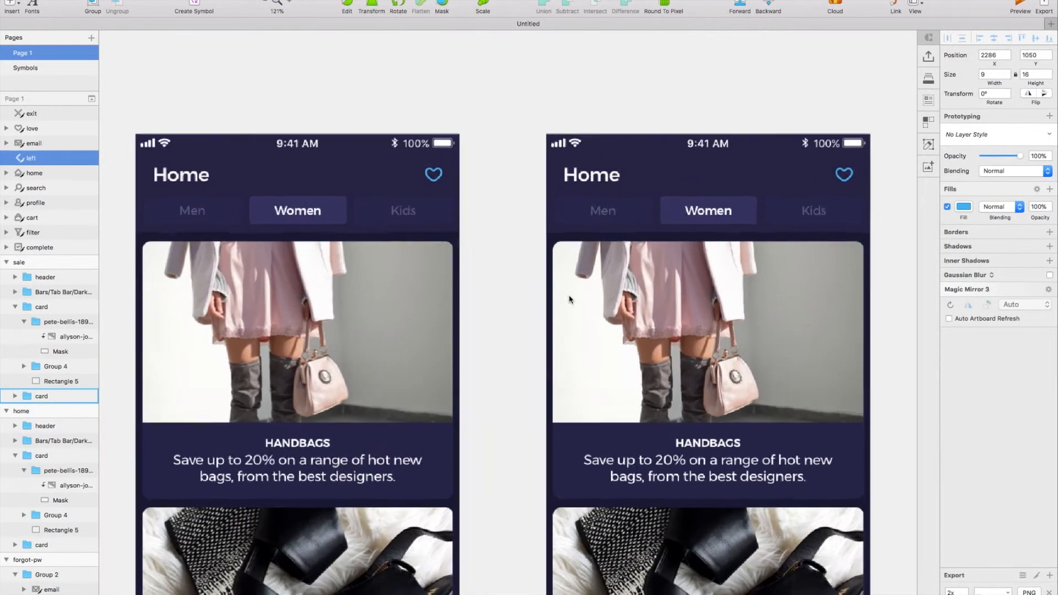
click(592, 175)
double_click(595, 176)
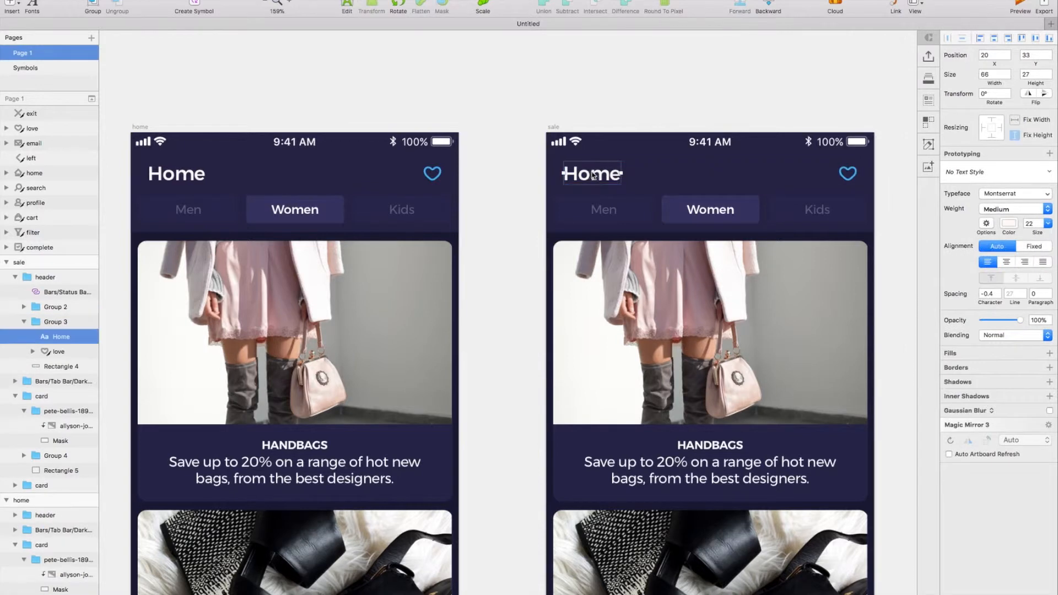
key(super+v)
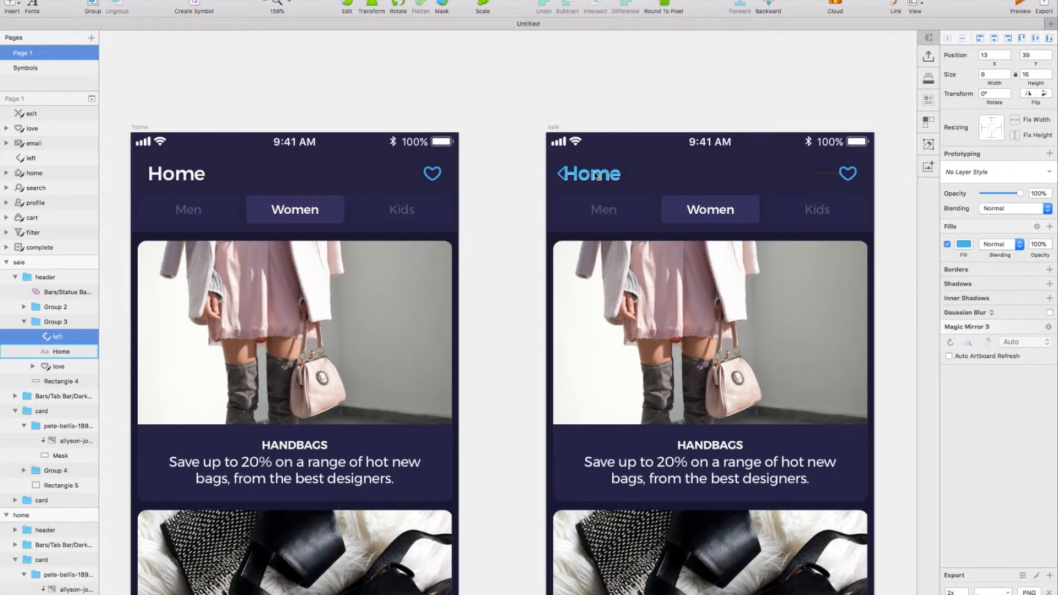
click(596, 176)
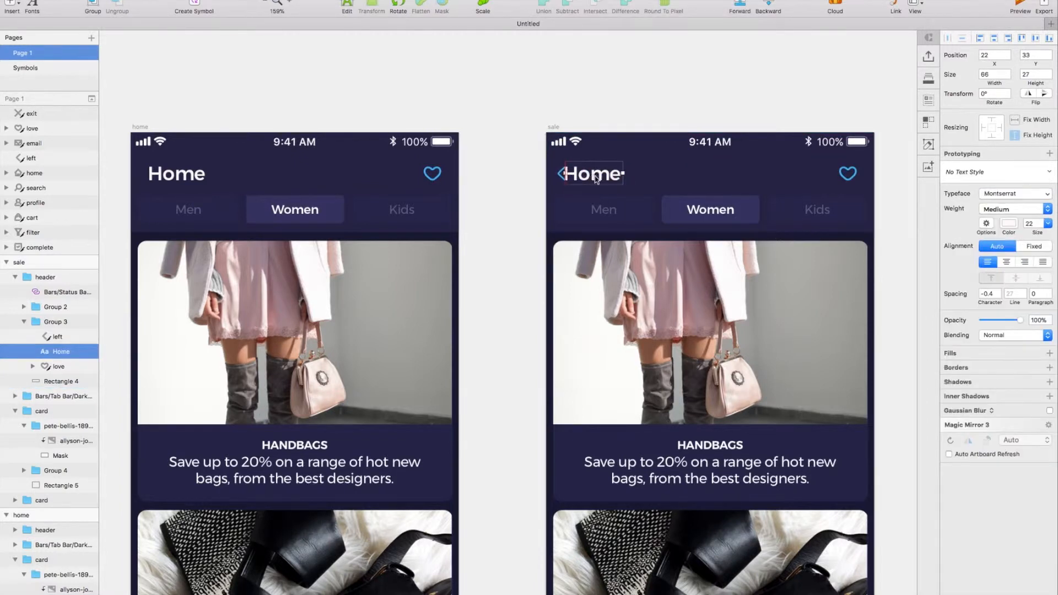
key(shift+Right)
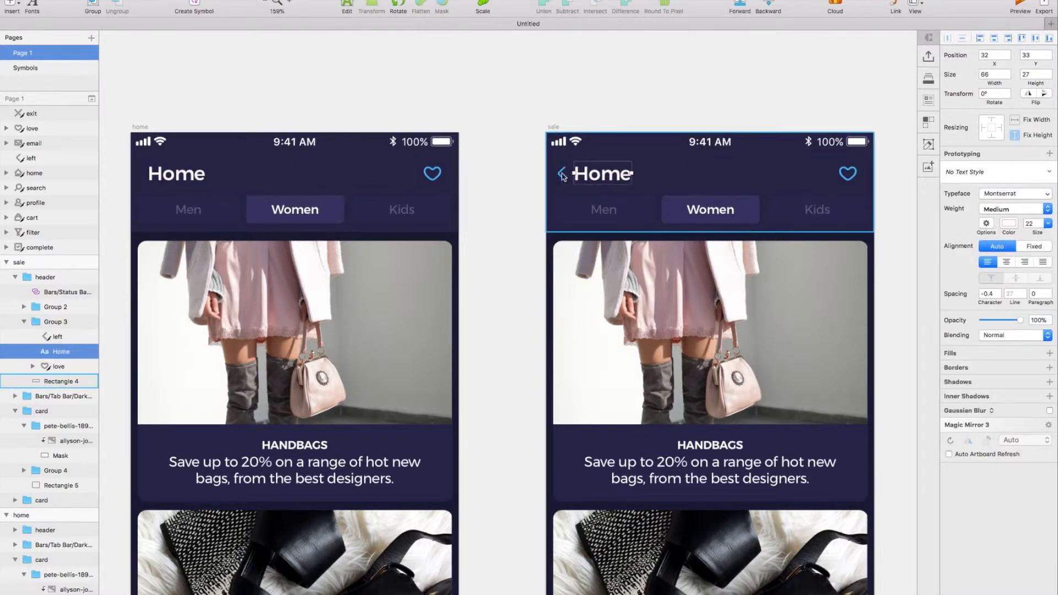
Change the sale header's left arrow fill to white.
click(562, 174)
click(963, 244)
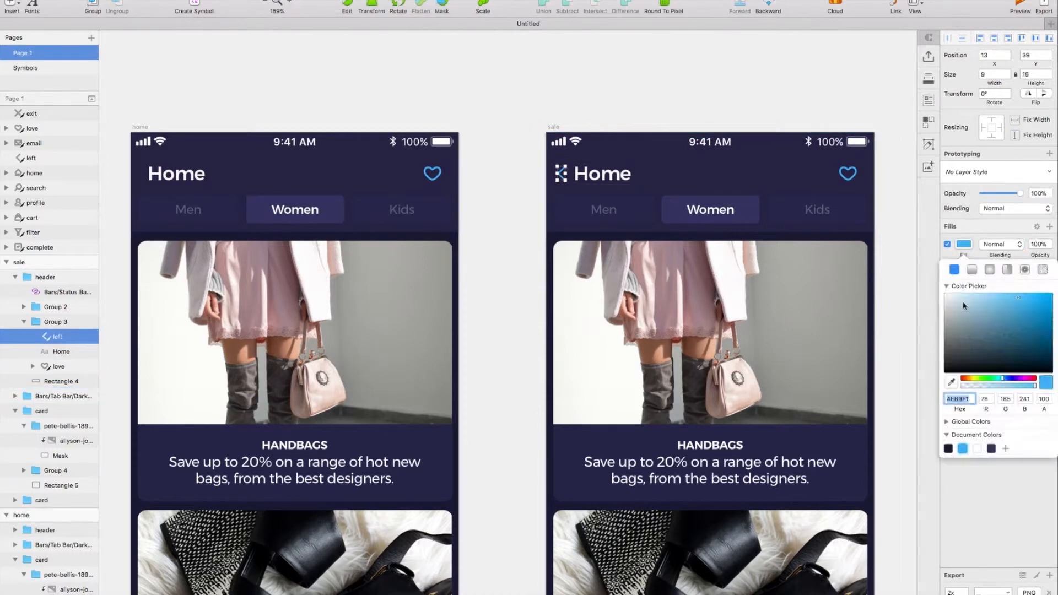
click(600, 115)
click(562, 173)
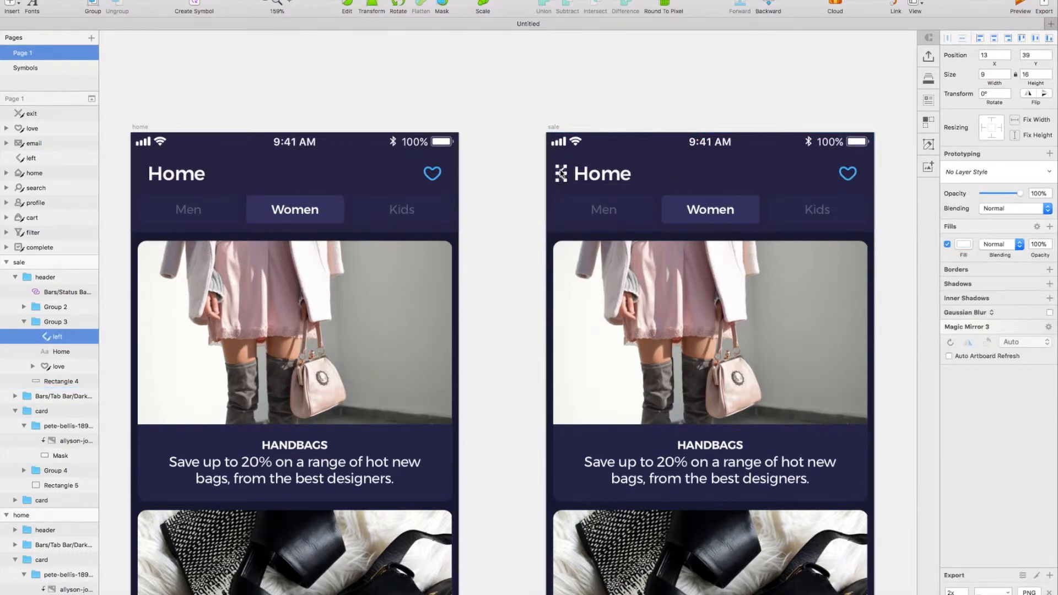
Group the left arrow with the Home title and set the group's X position to 20.
shift+click(588, 172)
key(super+g)
drag(594, 174, 584, 174)
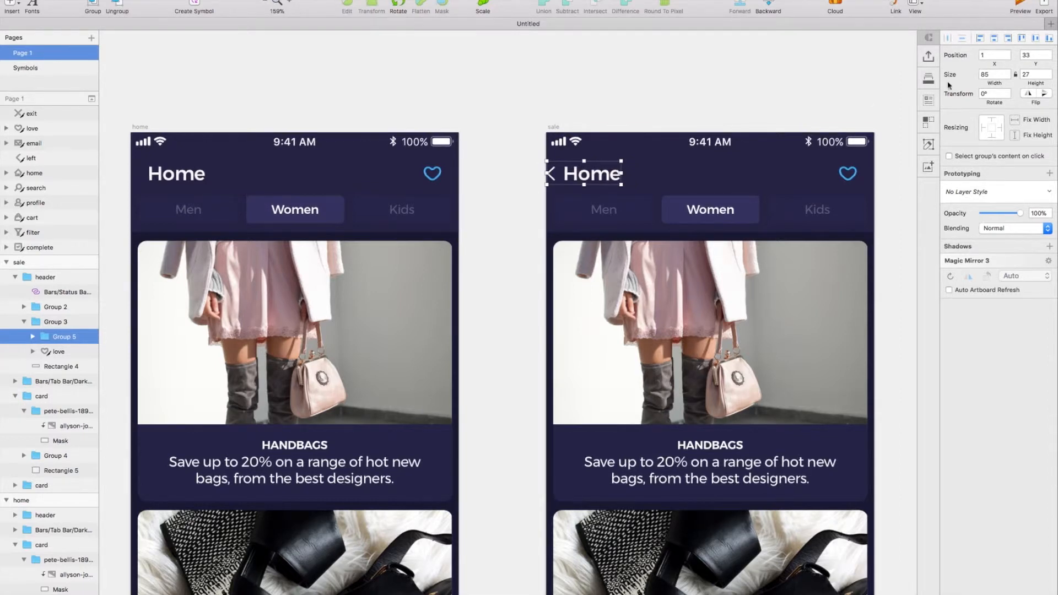
text(20)
key(Return)
Replace the heart icon in the sale header with the copied filter icon at X 335, Y 37.
scroll(622, 161, right, 2)
scroll(638, 85, right, 1)
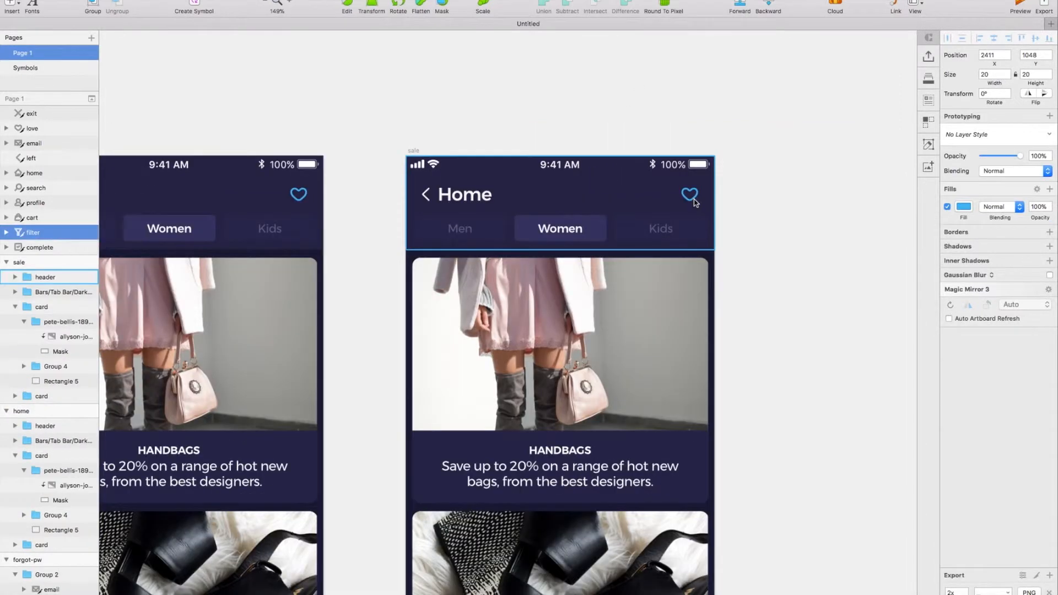
click(692, 199)
double_click(689, 195)
double_click(690, 195)
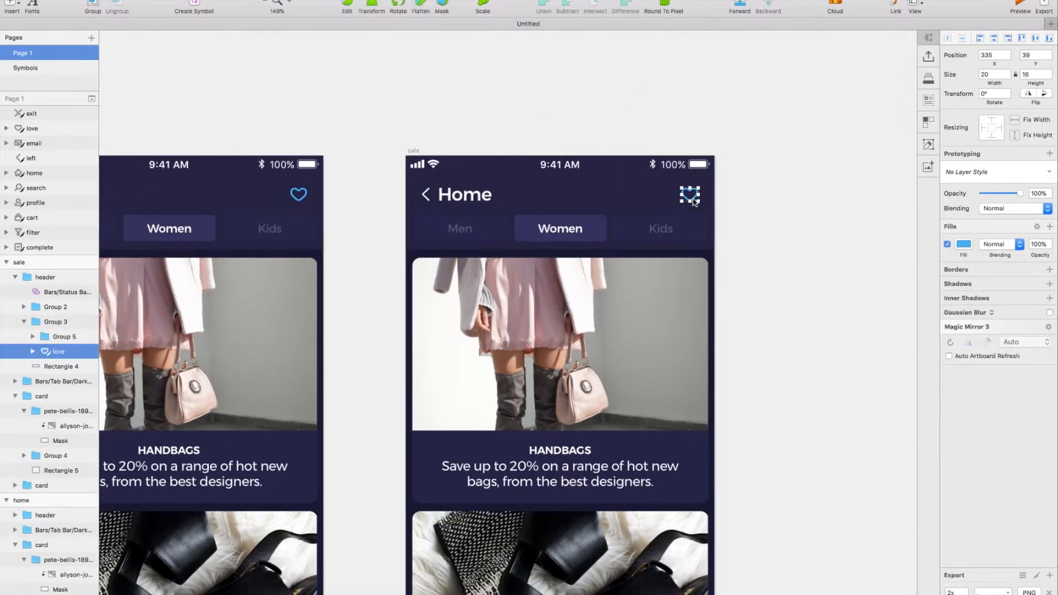
key(super+v)
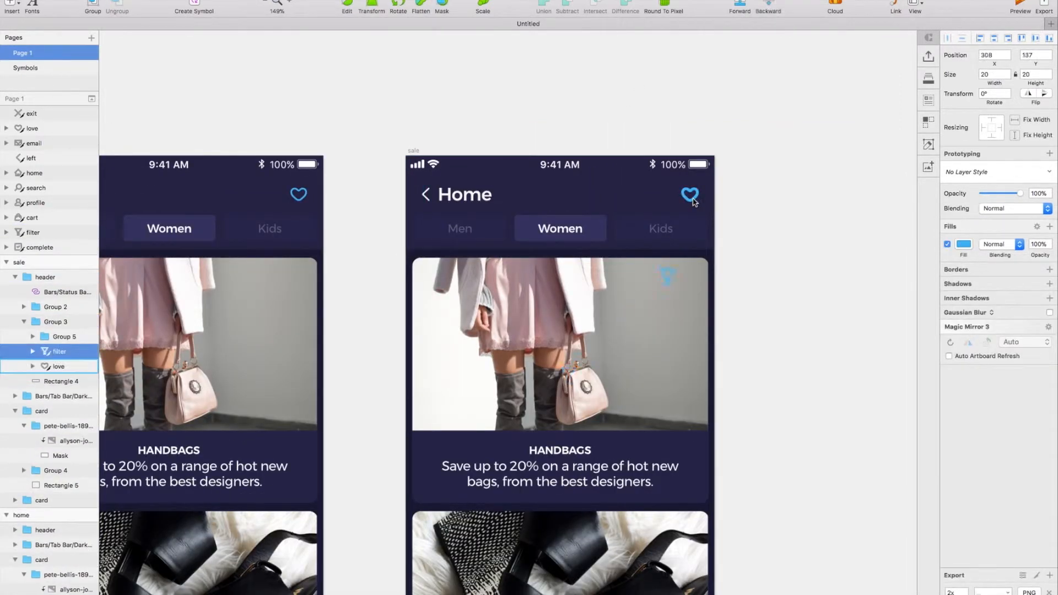
drag(694, 202, 692, 195)
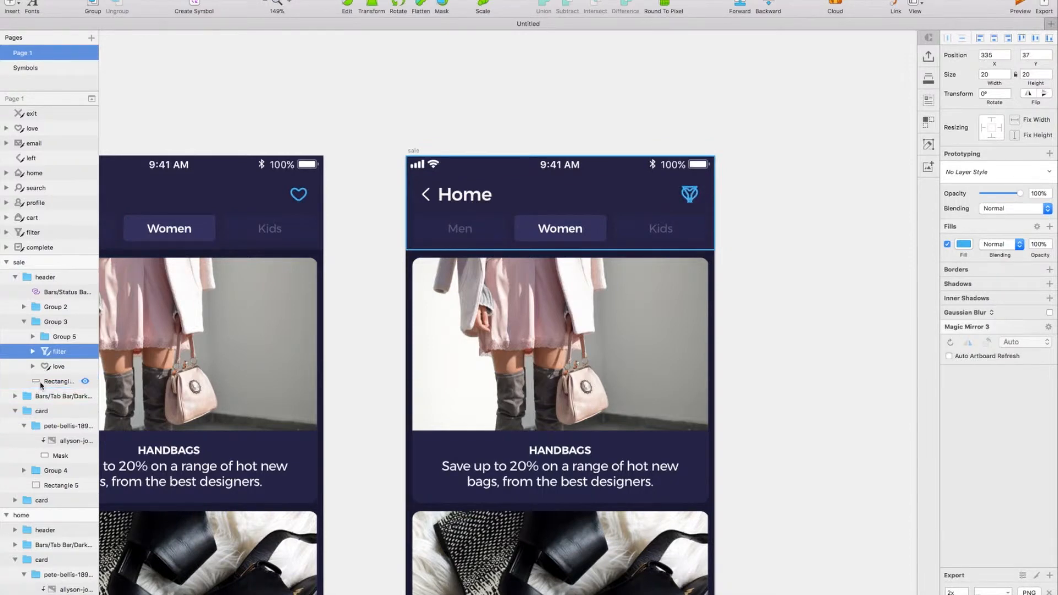
click(63, 367)
key(Delete)
scroll(520, 326, left, 1)
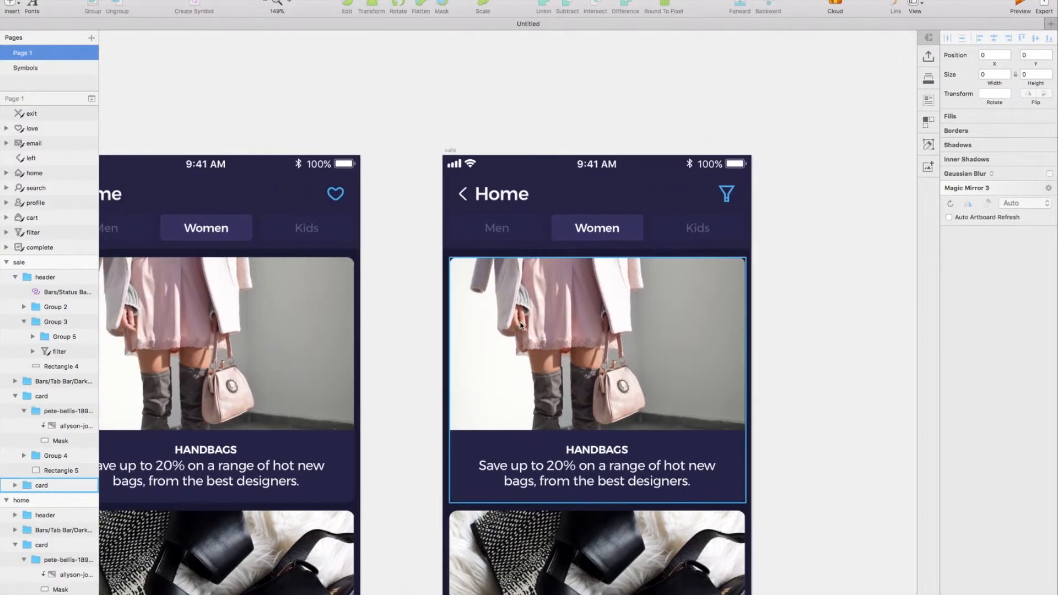
Change the sale screen's header title to Handbag Sale.
scroll(521, 326, down, 3)
double_click(507, 145)
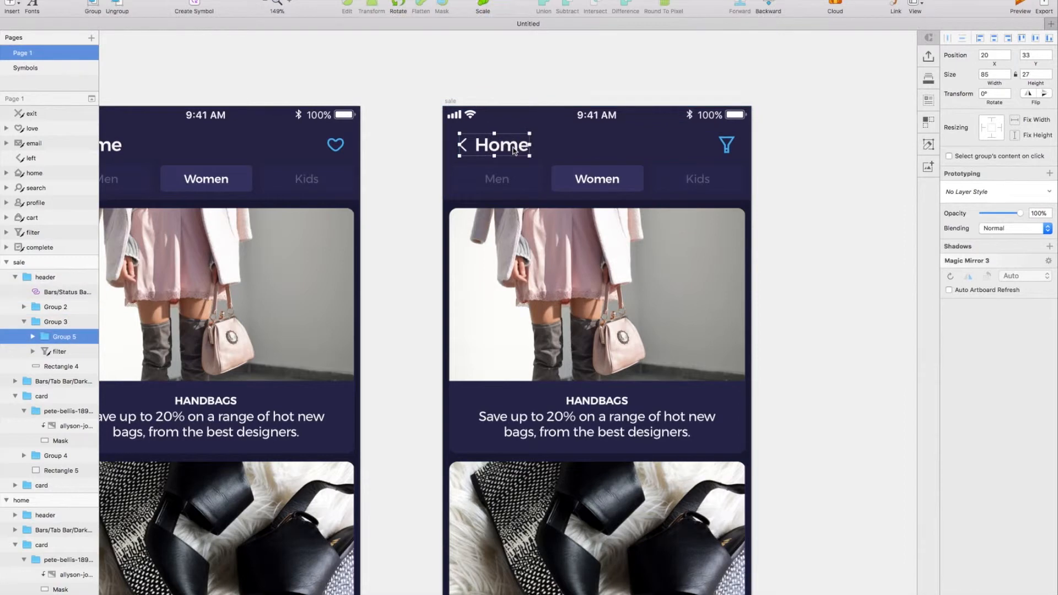
double_click(507, 145)
text(Handbag Sale)
Delete the Men and Kids tabs from the sale header, keeping only the Women tab.
scroll(524, 207, up, 2)
click(525, 207)
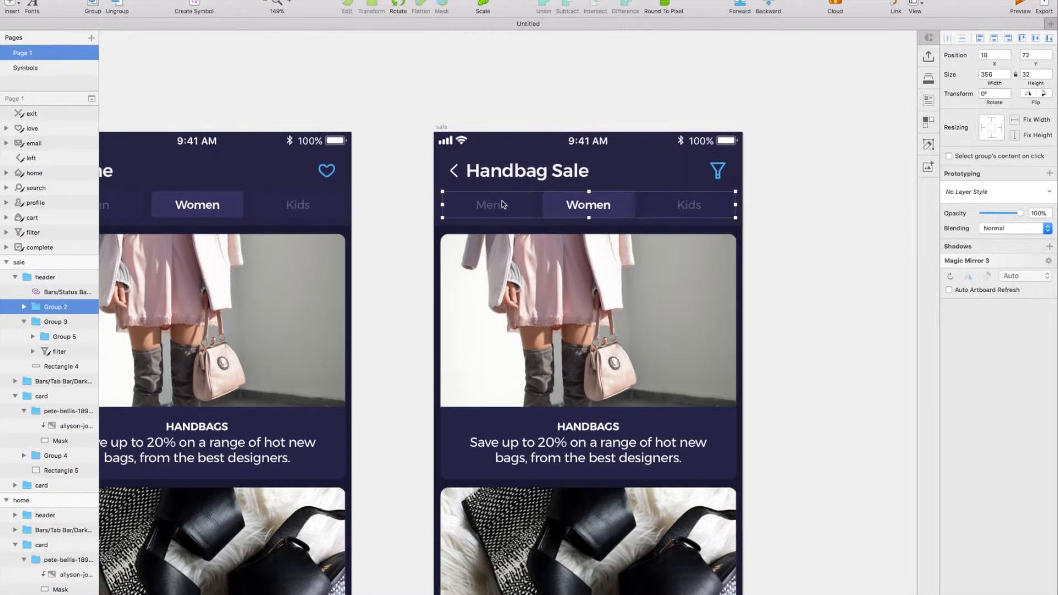
double_click(519, 202)
shift+click(663, 203)
key(Delete)
Widen the sale header's Women tab to 356 and place it at X 10, Y 72.
click(615, 202)
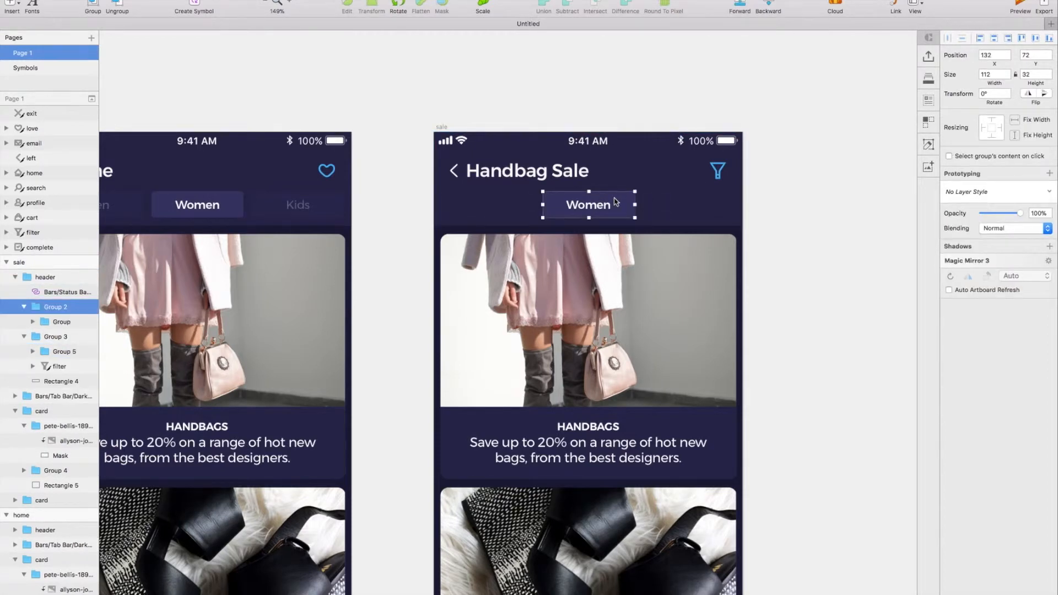
drag(533, 205, 531, 207)
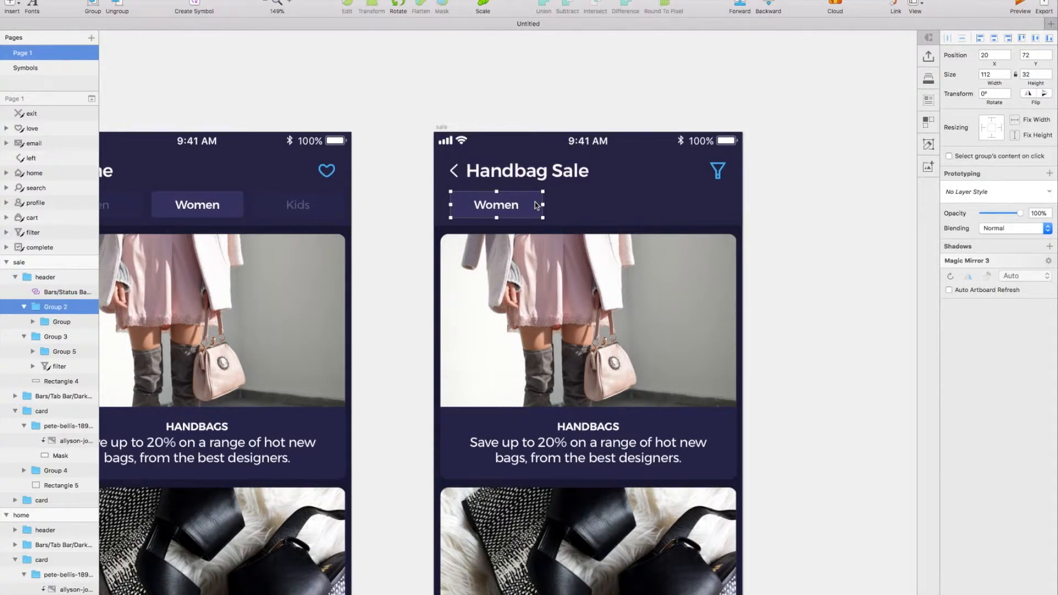
drag(543, 205, 720, 204)
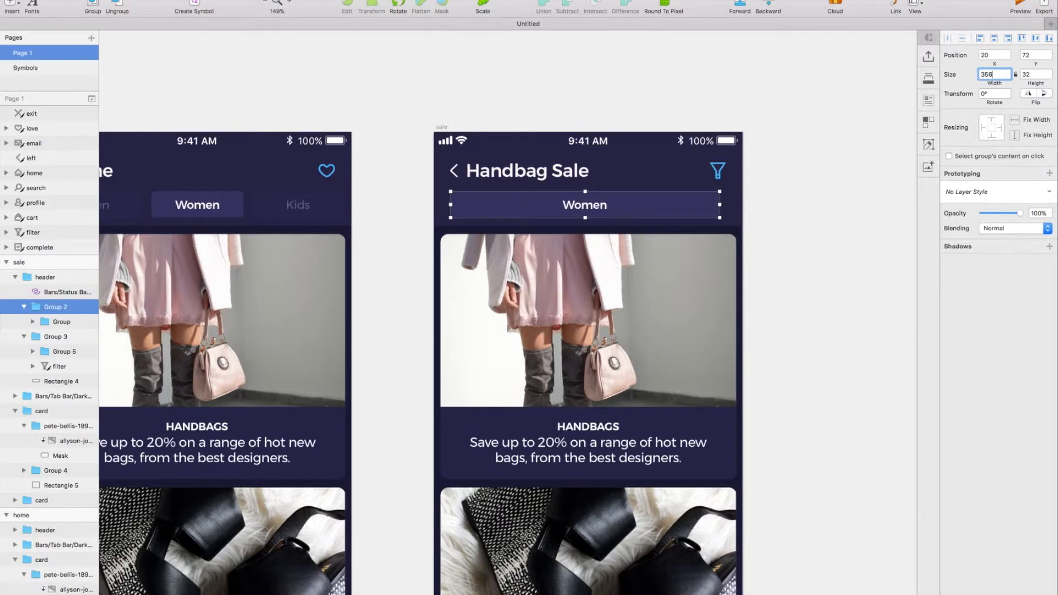
text(356)
key(Return)
drag(678, 204, 678, 204)
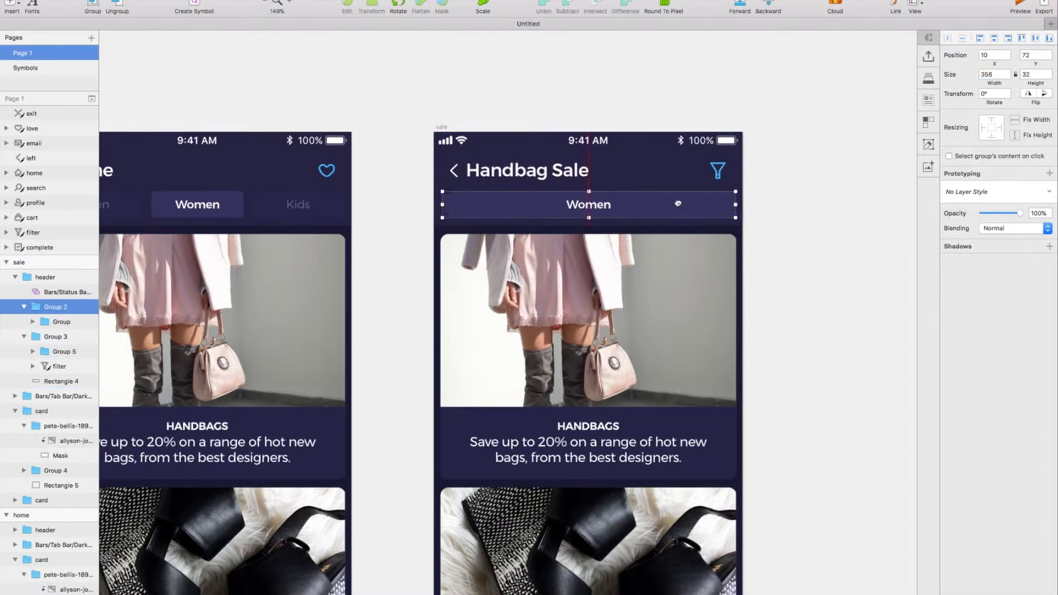
Replace the Women label in the wide header bar with "Save 20% off all handbags with code NEWBAG".
scroll(787, 259, up, 1)
click(787, 258)
scroll(786, 259, left, 1)
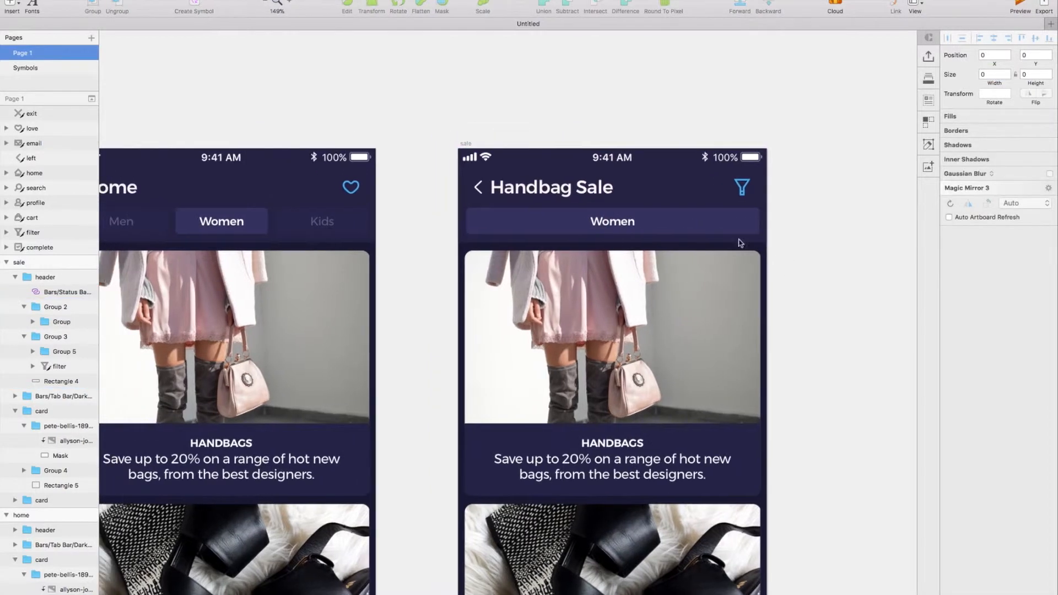
double_click(611, 229)
double_click(610, 230)
text(Save 20% off)
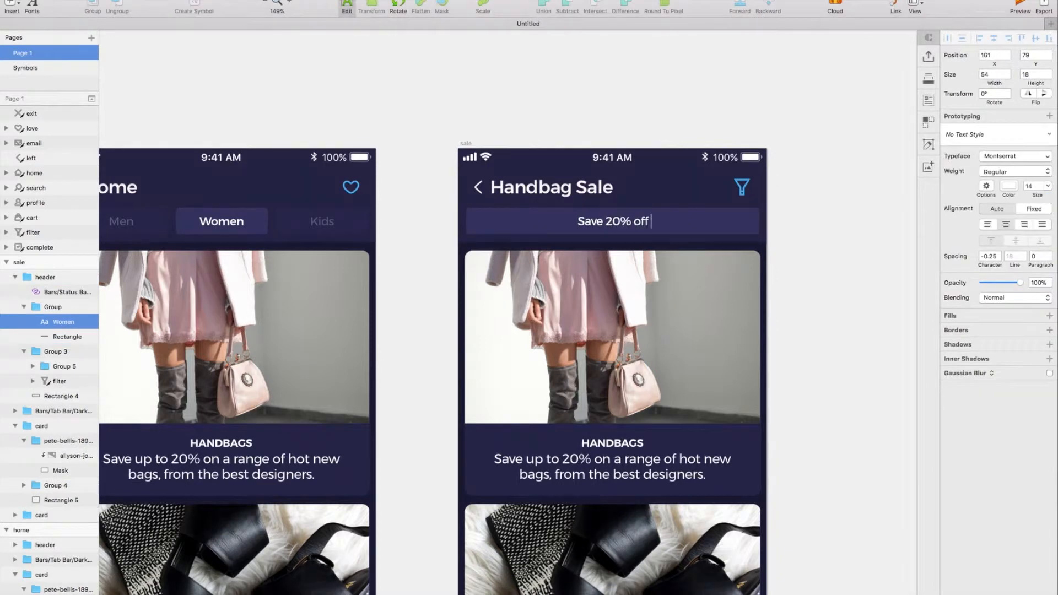
text( all handbags with code NEWBAG)
click(888, 243)
Delete the second card from the sale screen and the text group from its first card.
scroll(835, 324, right, 2)
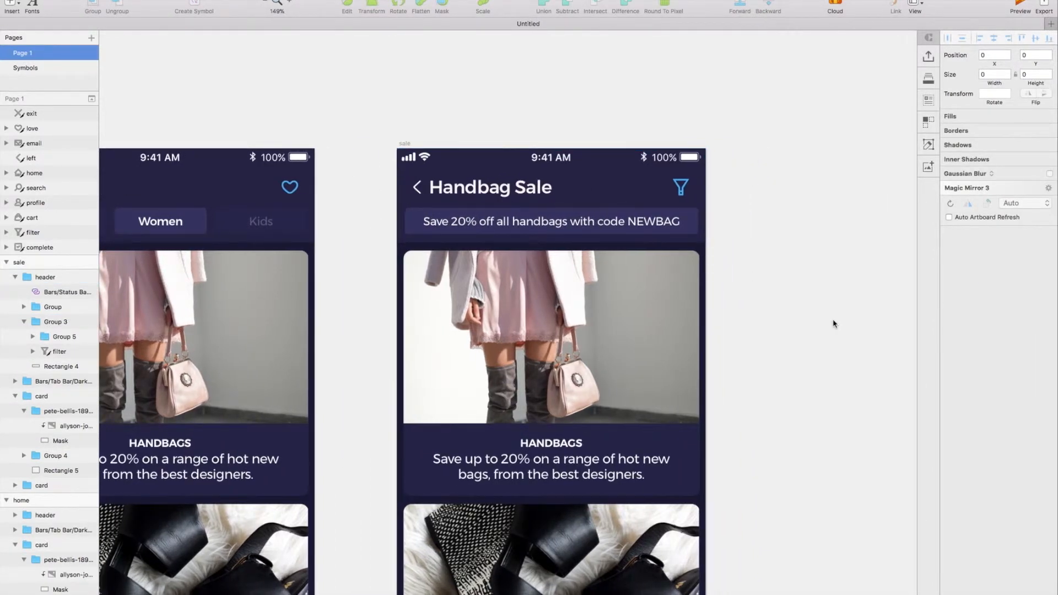
scroll(834, 324, down, 2)
click(617, 503)
key(Delete)
click(548, 408)
double_click(568, 401)
key(Delete)
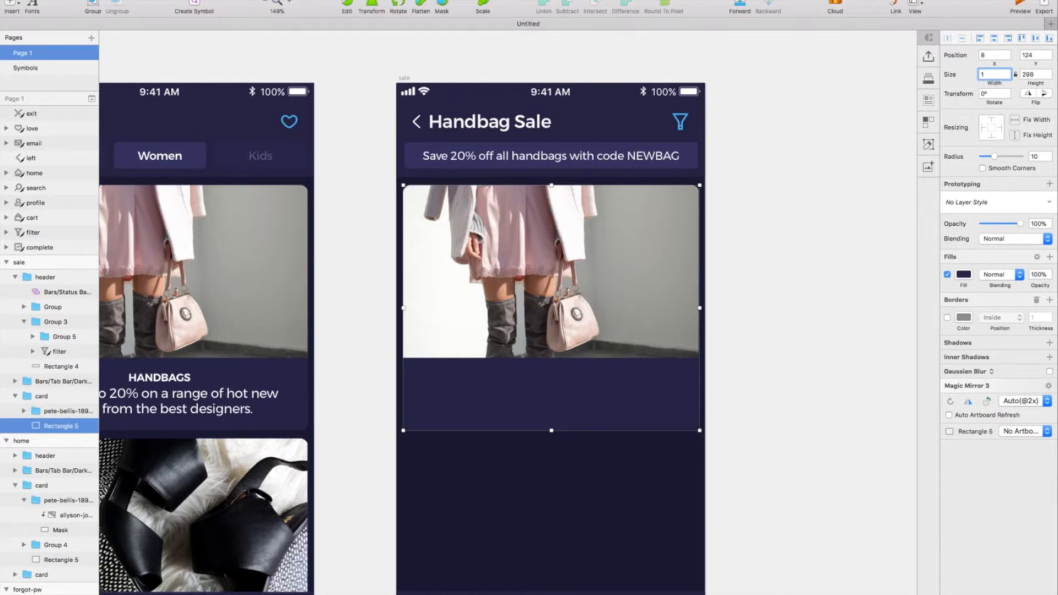
Set the width of the sale card's background rectangle and photo mask to 170.
click(24, 411)
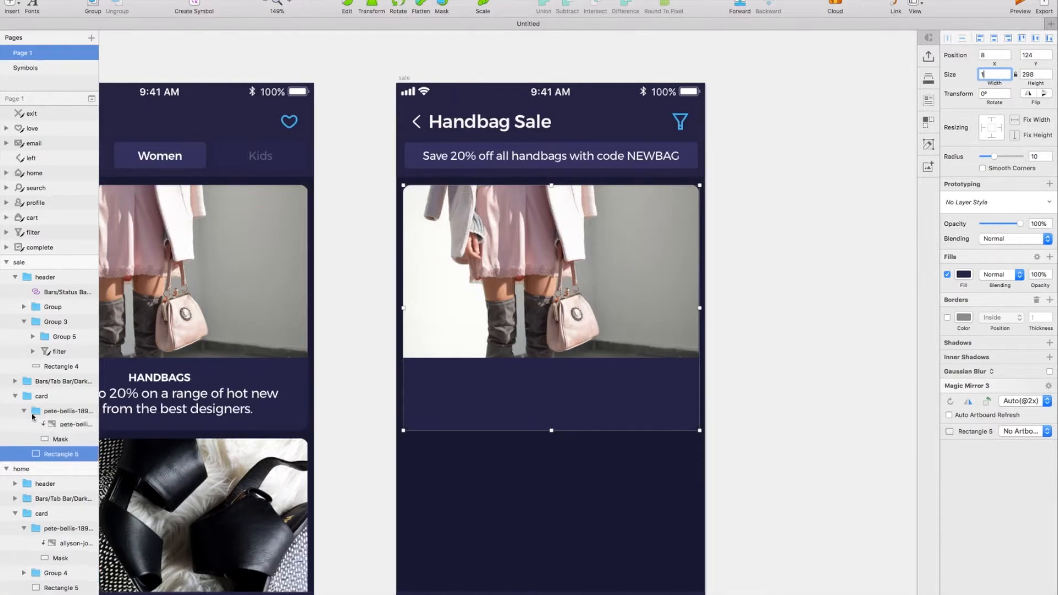
shift+click(62, 441)
text(170)
key(Return)
Shift the masked photo to X -102, Y 81 so the handbag sits inside the narrowed sale card.
click(75, 426)
drag(513, 290, 409, 280)
drag(482, 272, 495, 269)
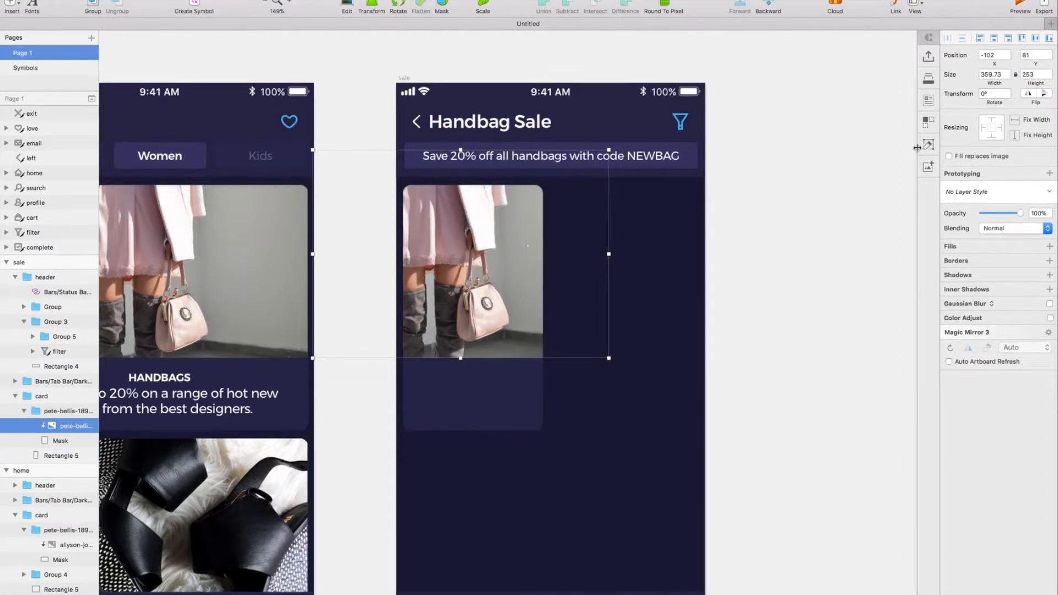
Set the height of the sale card's photo mask to 190.
click(54, 442)
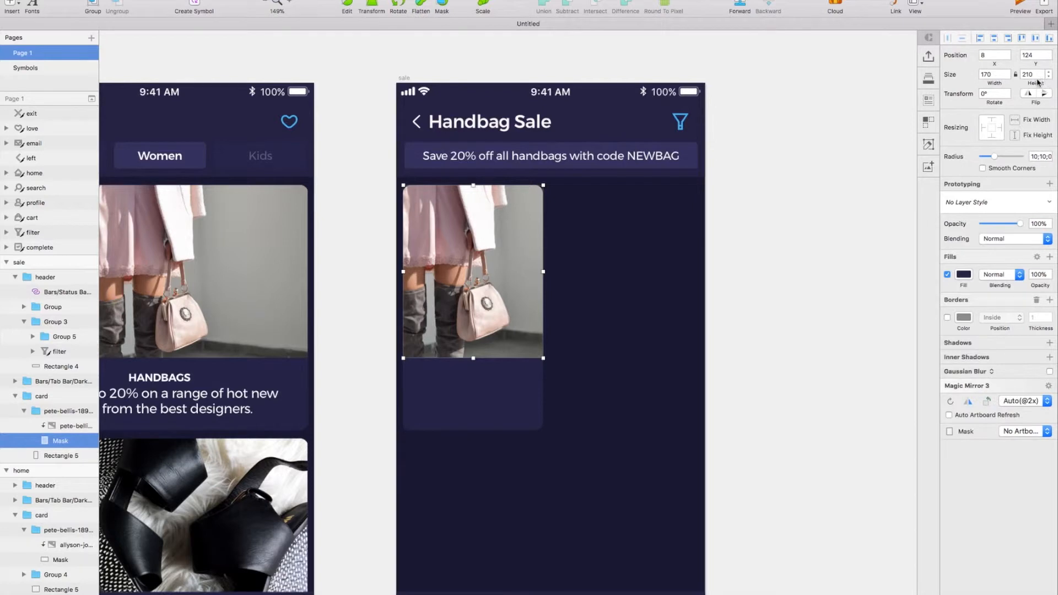
text(190)
key(Return)
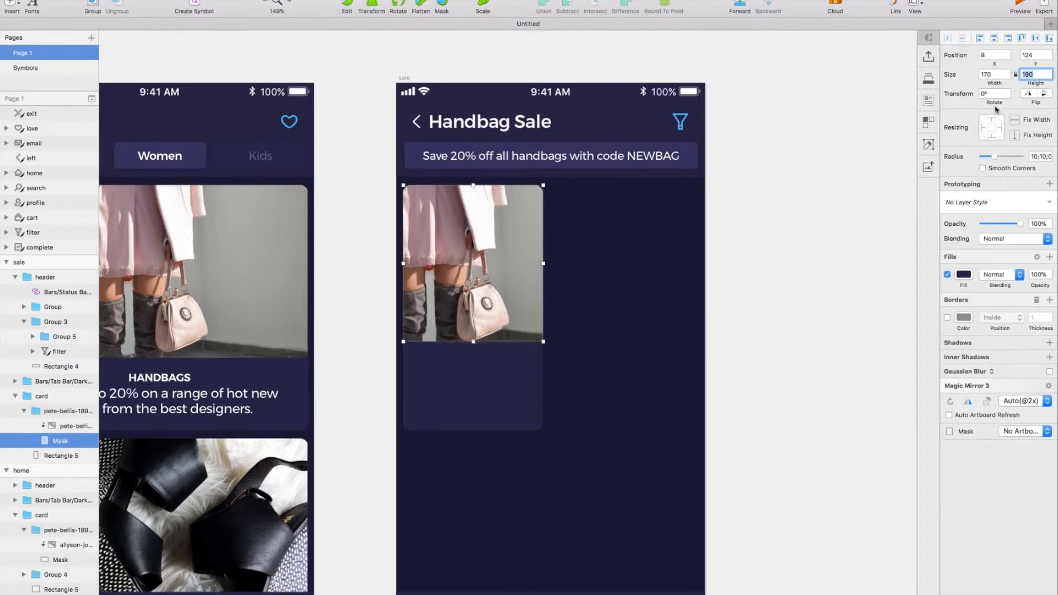
scroll(644, 272, left, 2)
scroll(645, 272, right, 1)
click(643, 272)
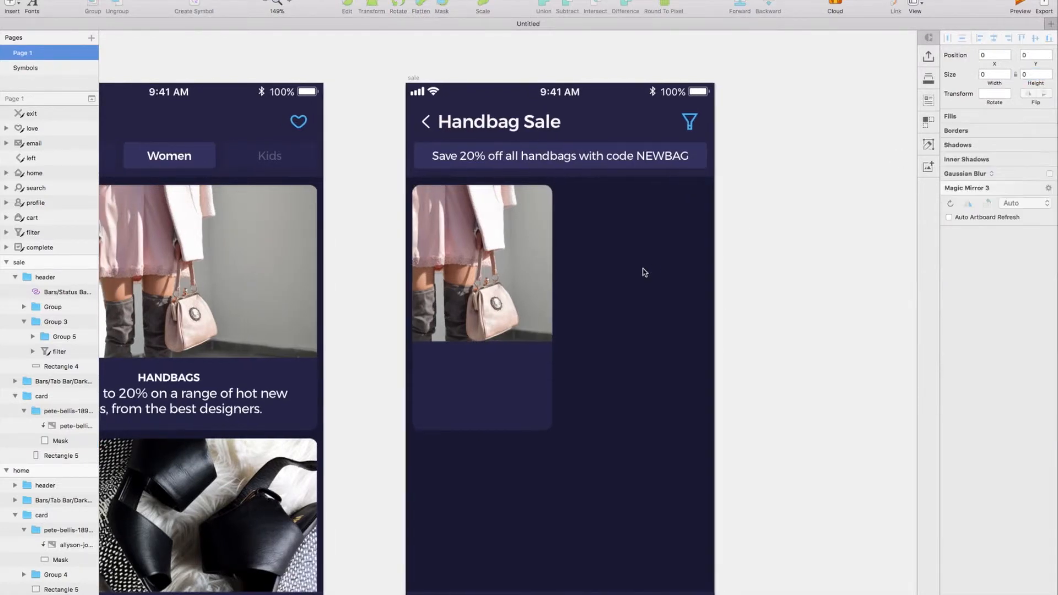
Copy the description text from the Home screen's handbag card onto the sale card, just below the photo.
scroll(643, 272, right, 3)
click(476, 318)
scroll(359, 354, up, 3)
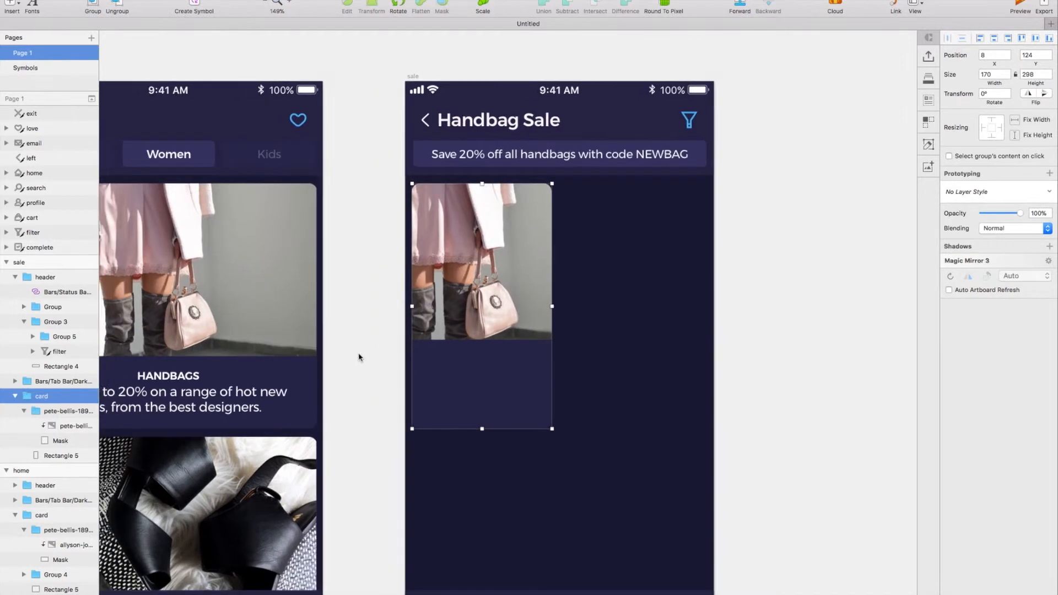
double_click(216, 410)
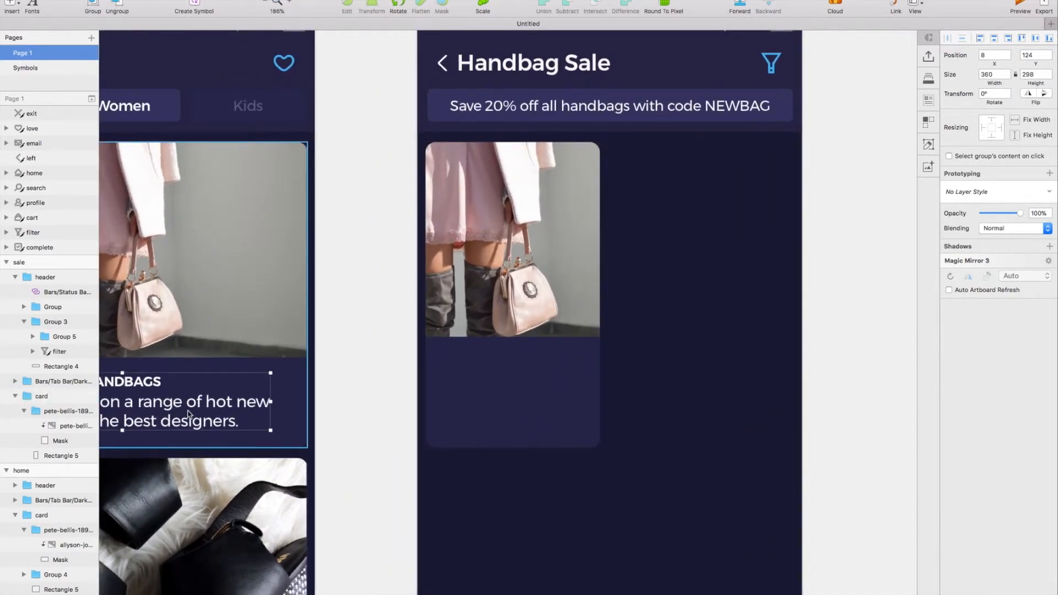
key(super+c)
click(520, 385)
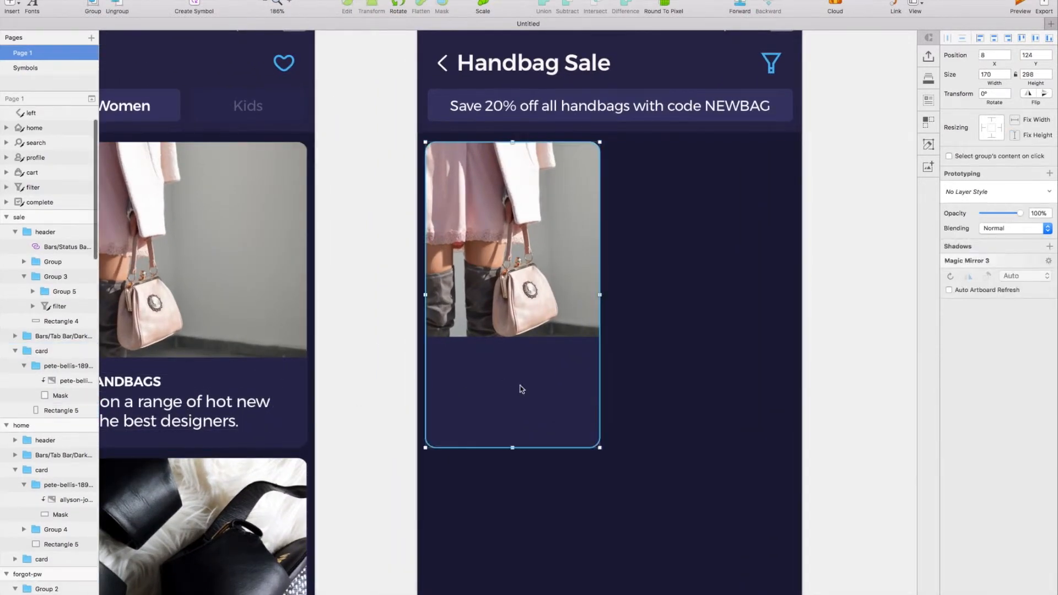
key(super+v)
drag(503, 407, 468, 351)
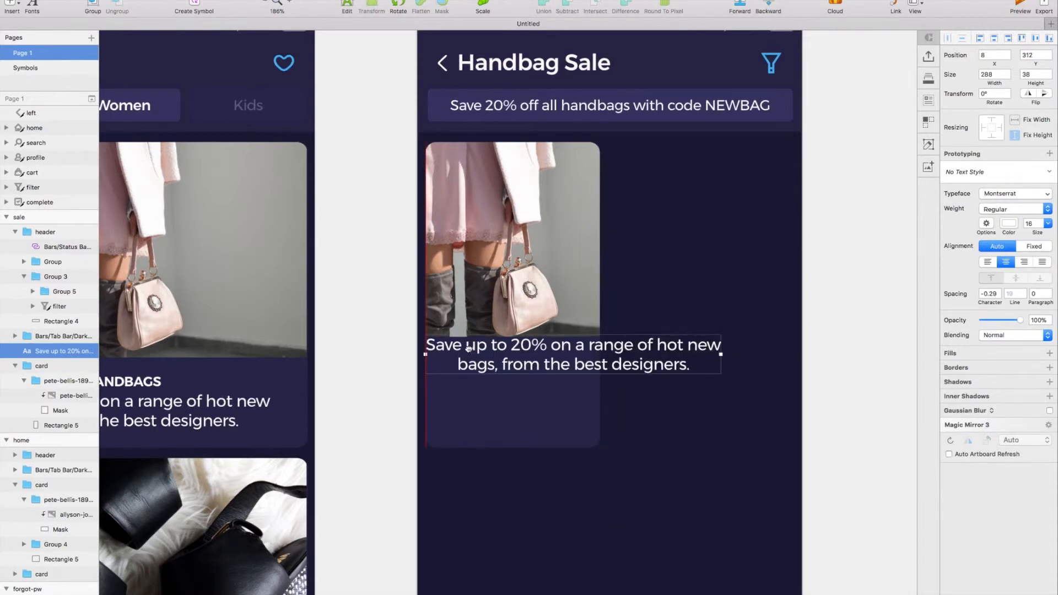
Move the pasted description into the sale card's group at X 18, Y 324 and left-align it.
key(super+x)
double_click(468, 382)
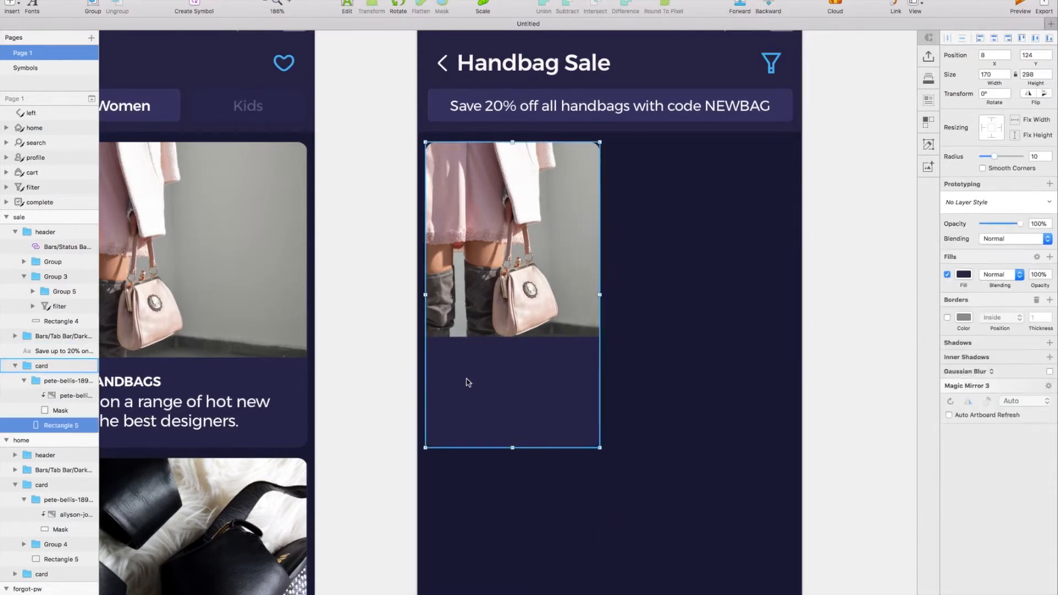
key(super+v)
drag(502, 355, 511, 366)
click(990, 264)
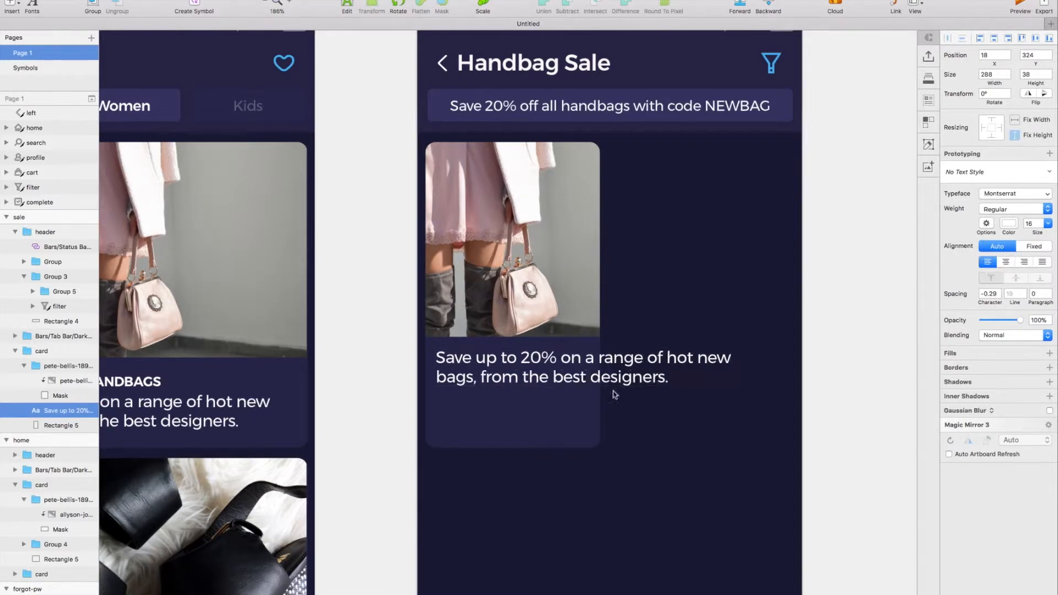
Replace the sale card's description with the designer's name at font size 14.
double_click(612, 373)
key(super+a)
text(Adam Scarla)
key(Escape)
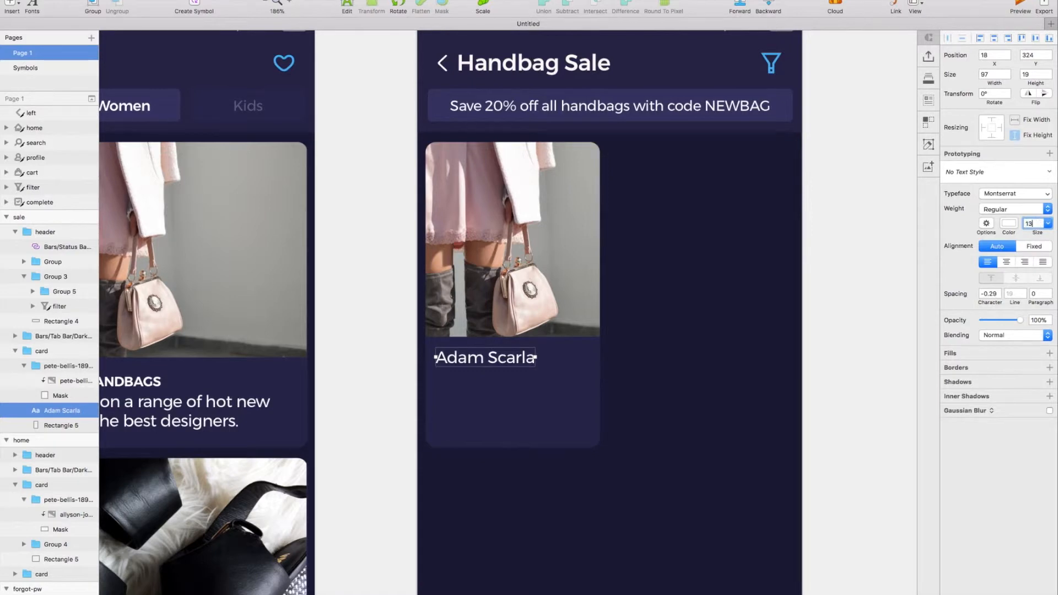
key(Return)
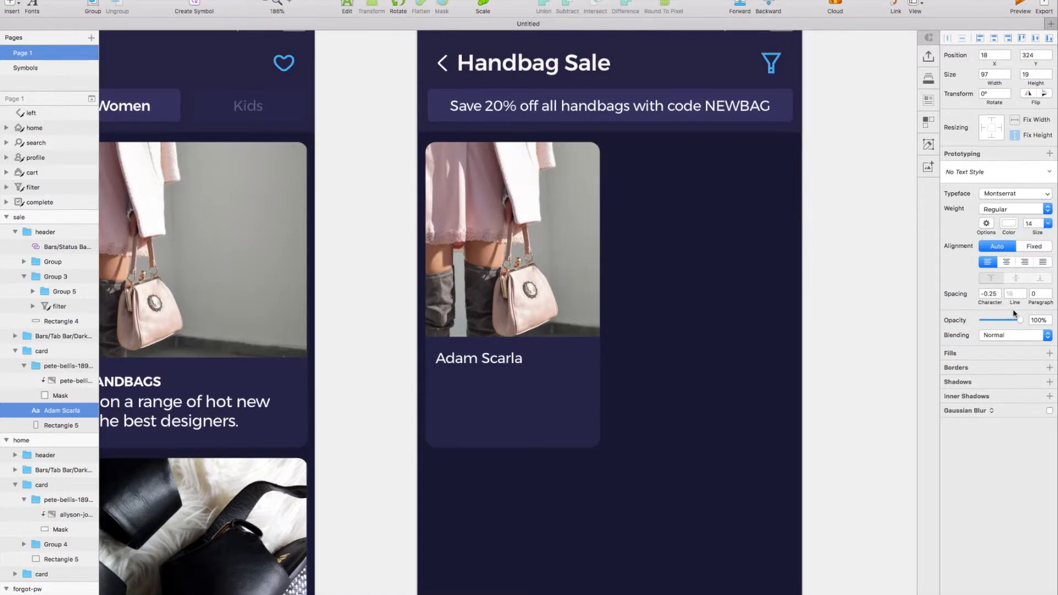
Give the designer name 60% opacity and Medium weight, and move it to X 15, Y 321.
text(60)
key(Return)
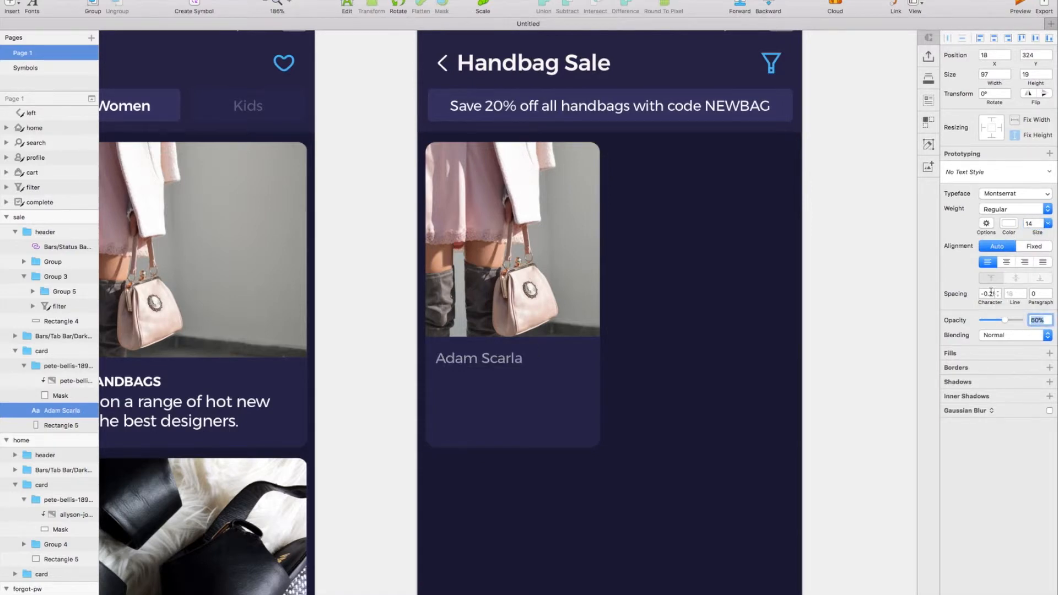
click(1020, 214)
click(1008, 275)
drag(453, 356, 452, 354)
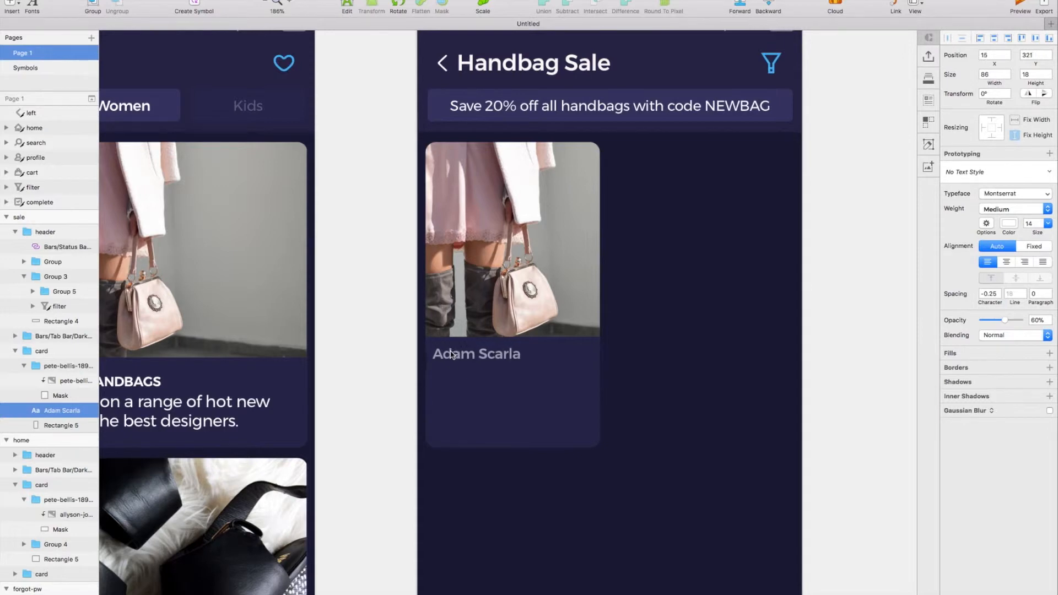
Duplicate the designer name just below as "Darastic Knee Boots" in Regular weight, size 13, with 100% opacity.
drag(451, 354, 452, 372)
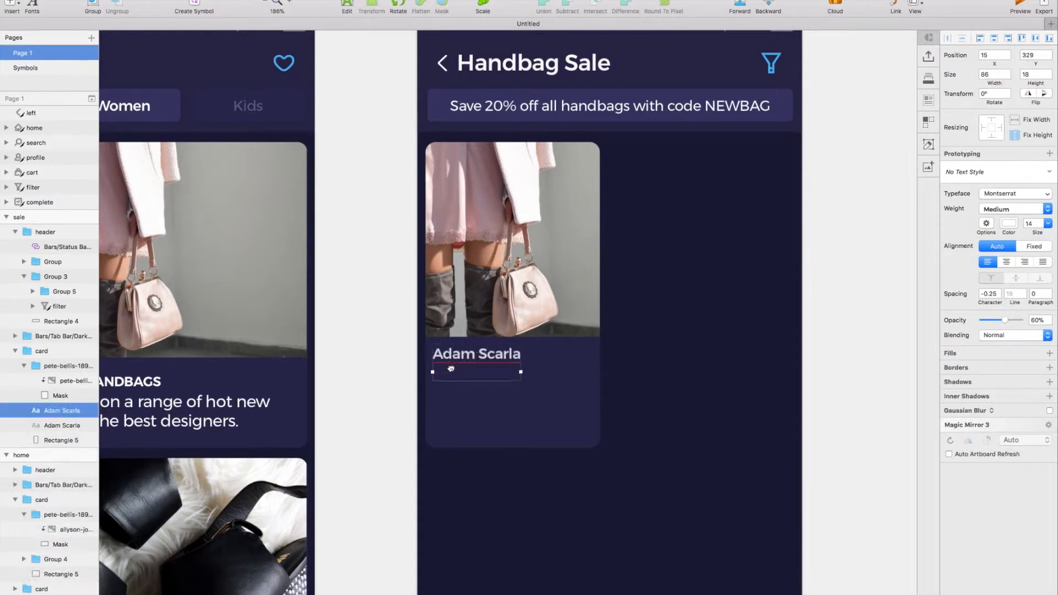
click(1009, 210)
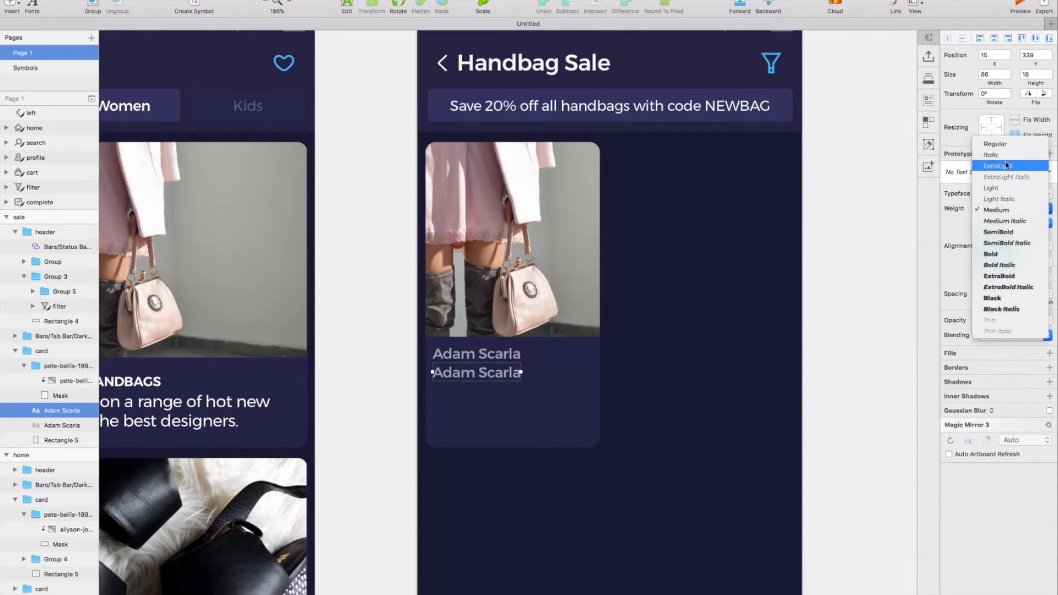
click(1007, 148)
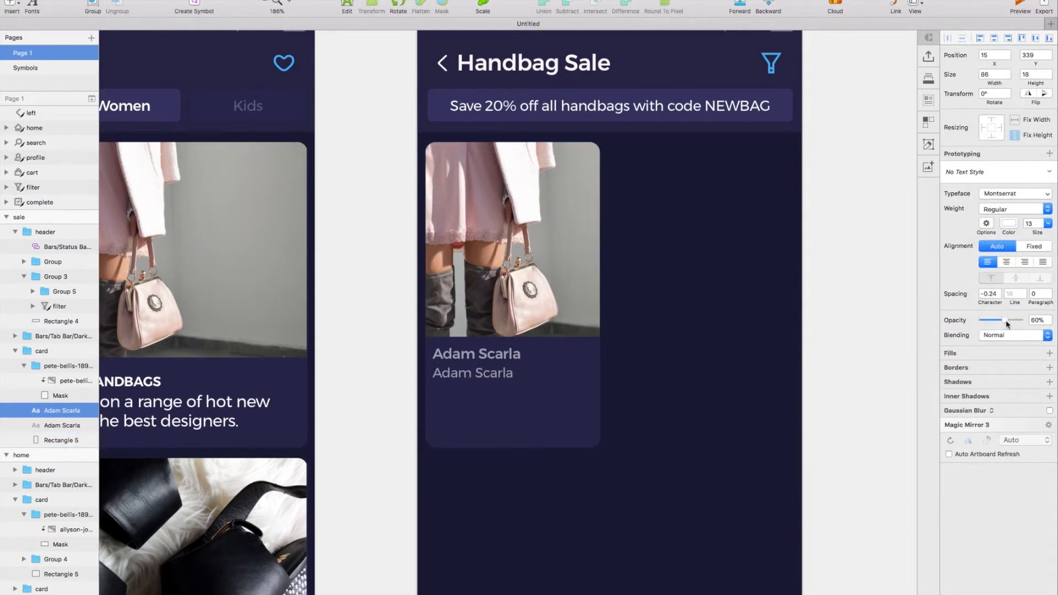
double_click(495, 373)
text(Darastic Knee Boots)
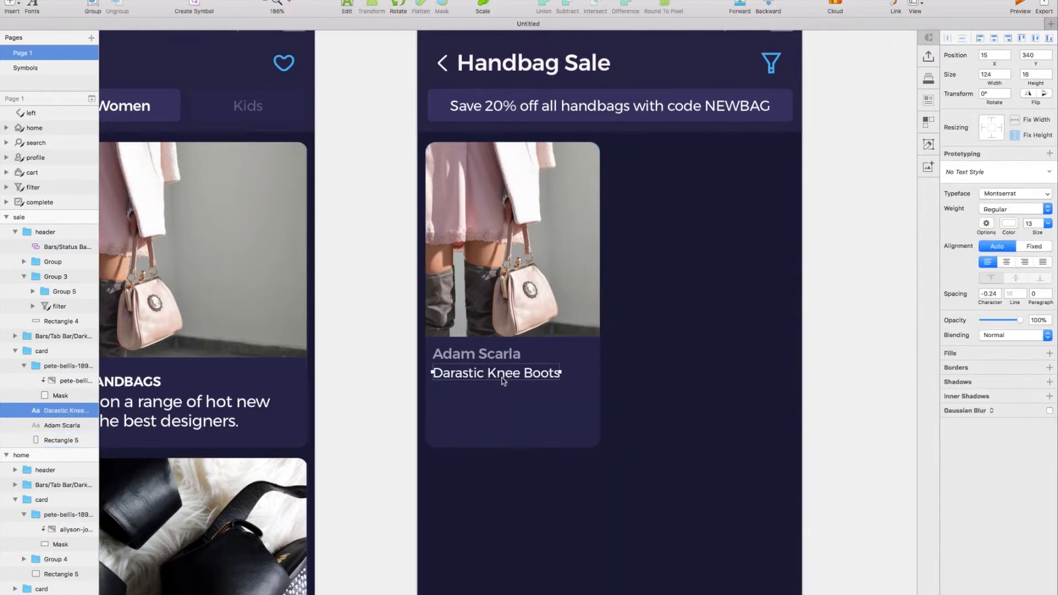
Duplicate the product name lower in the card at Y 371 and colour the copy light blue, 4EB9F1.
drag(502, 380, 502, 398)
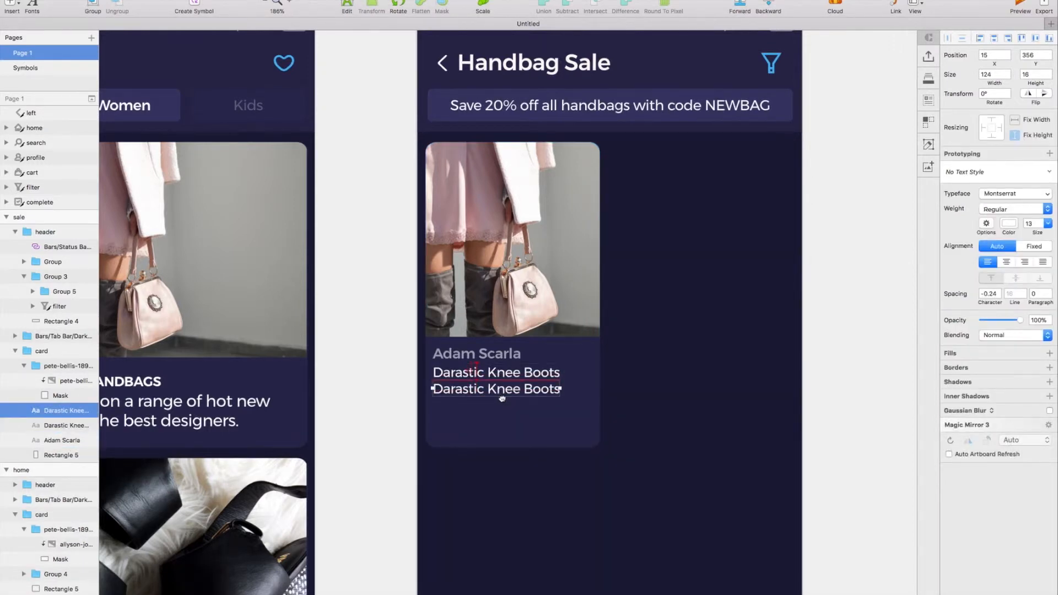
key(Down)
key(Down)
key(Down)
key(Down)
key(Down)
key(Down)
key(Down)
key(Down)
key(Down)
key(Down)
key(Down)
key(Down)
key(Down)
key(Down)
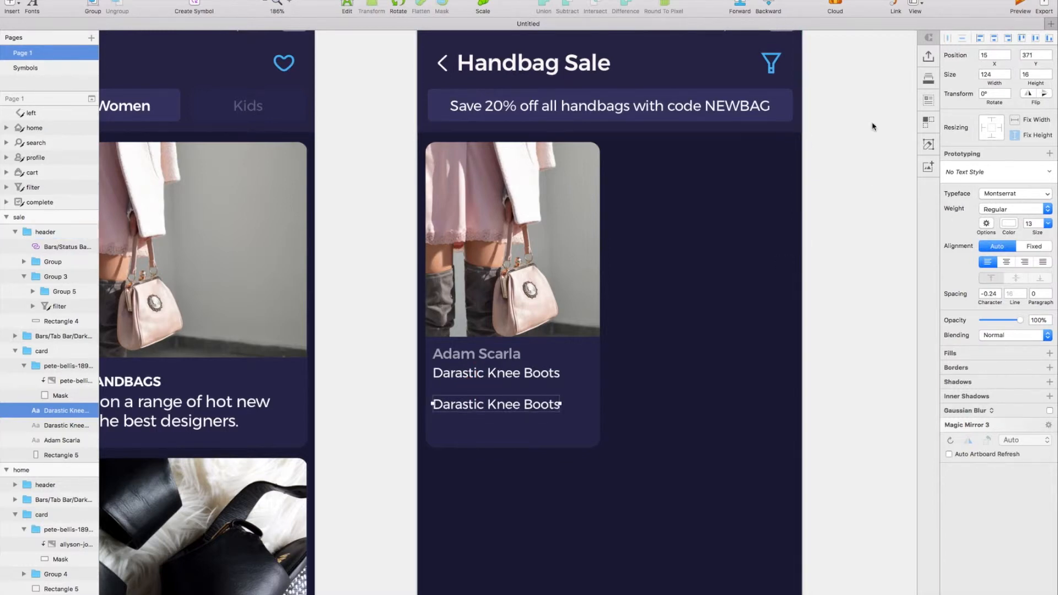
click(1009, 225)
click(963, 408)
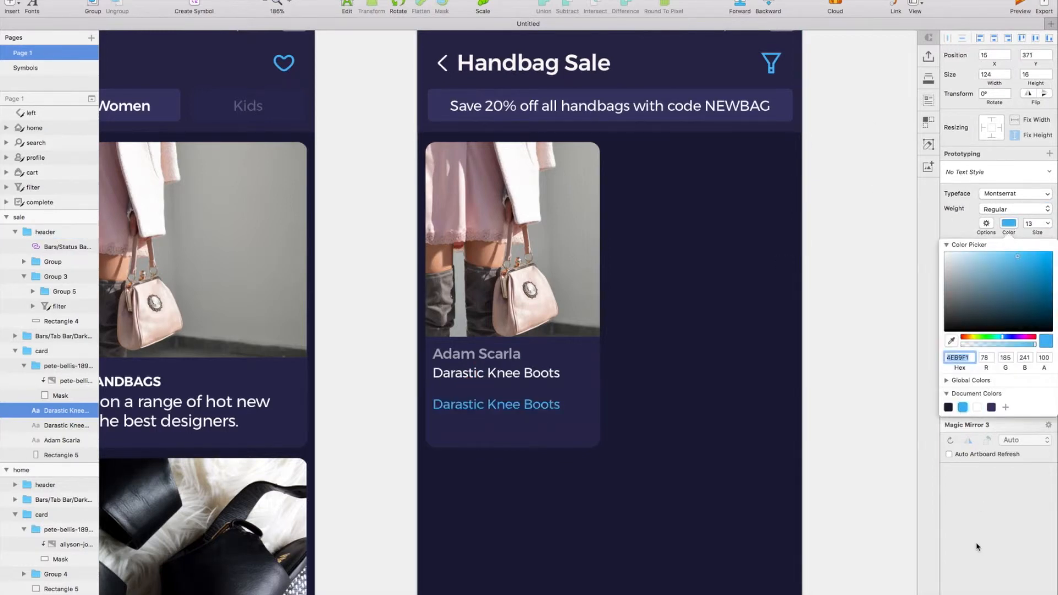
click(979, 549)
Turn the blue text into the price "$79.95" in SemiBold weight with character spacing 0.
click(1024, 209)
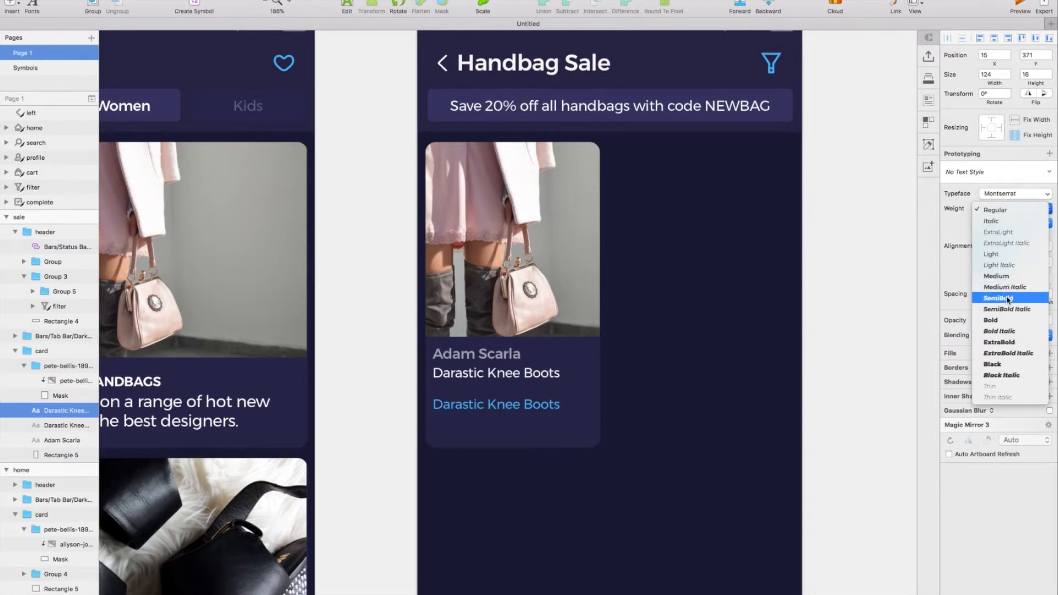
click(1001, 293)
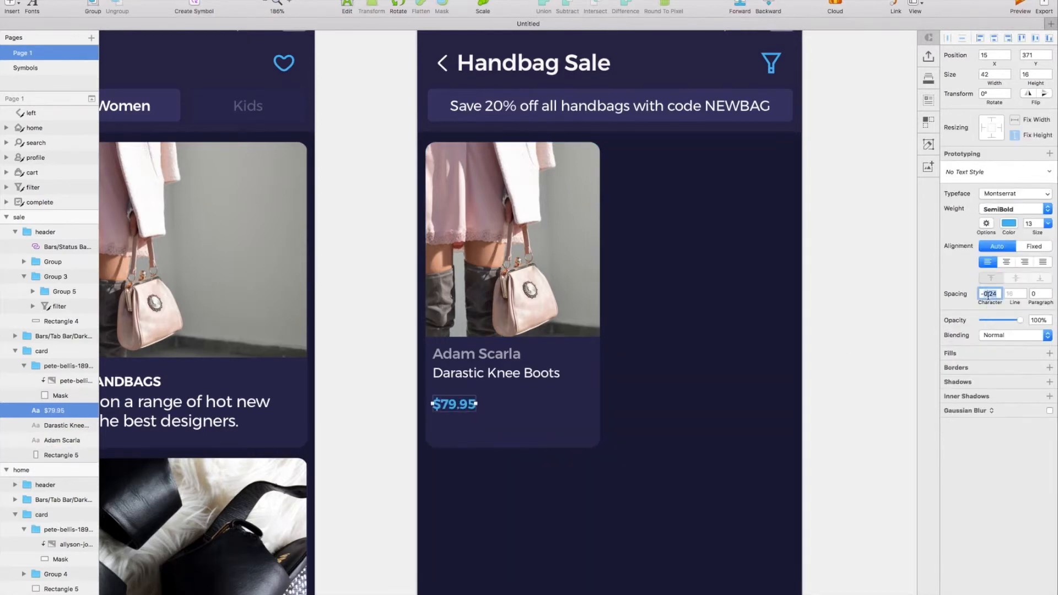
scroll(666, 428, left, 1)
click(666, 428)
scroll(666, 428, left, 1)
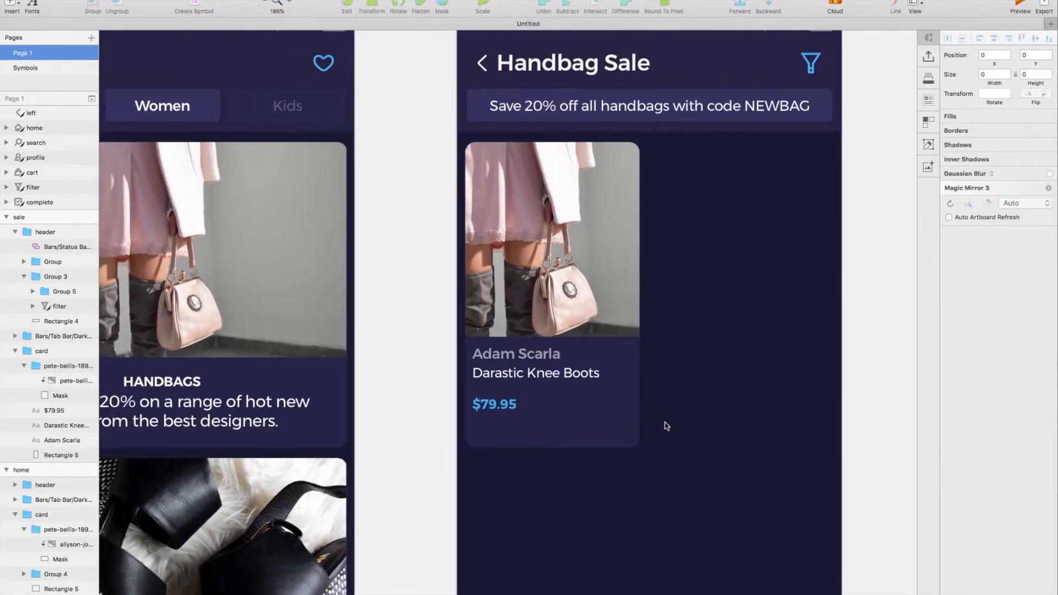
Set the height of the sale card's image group to 200.
click(495, 410)
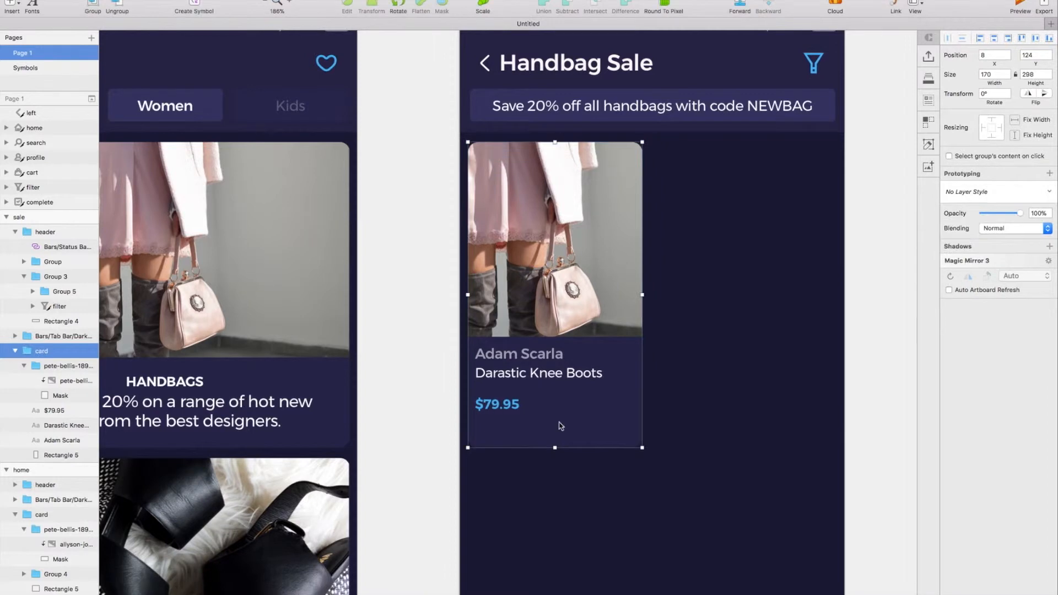
double_click(564, 292)
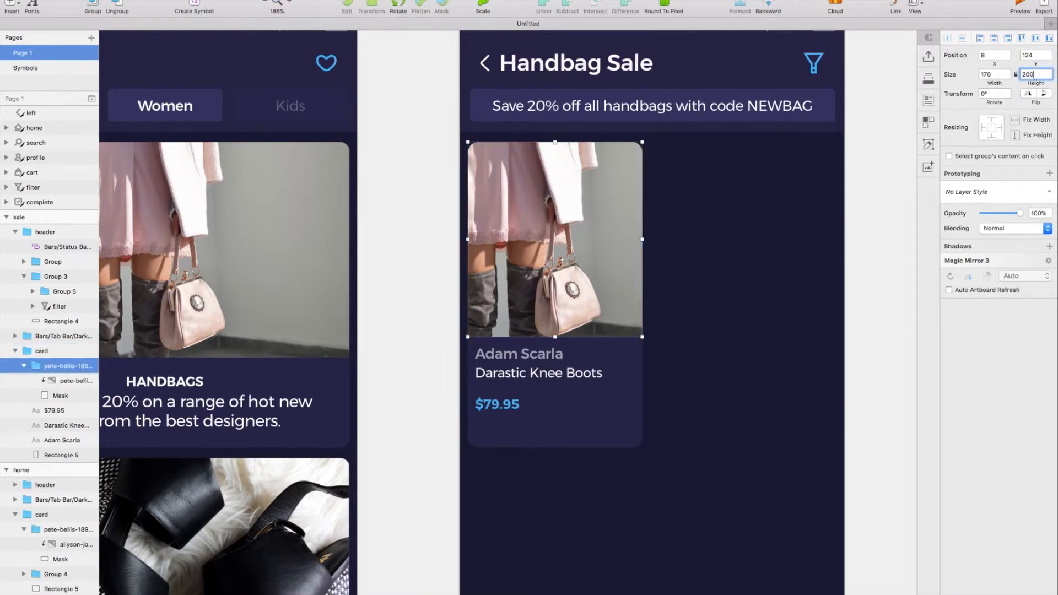
key(Return)
Group the price, product name and designer name, and move the group down to Y 334.
click(496, 404)
shift+click(514, 371)
shift+click(507, 357)
key(super+g)
drag(506, 362, 507, 363)
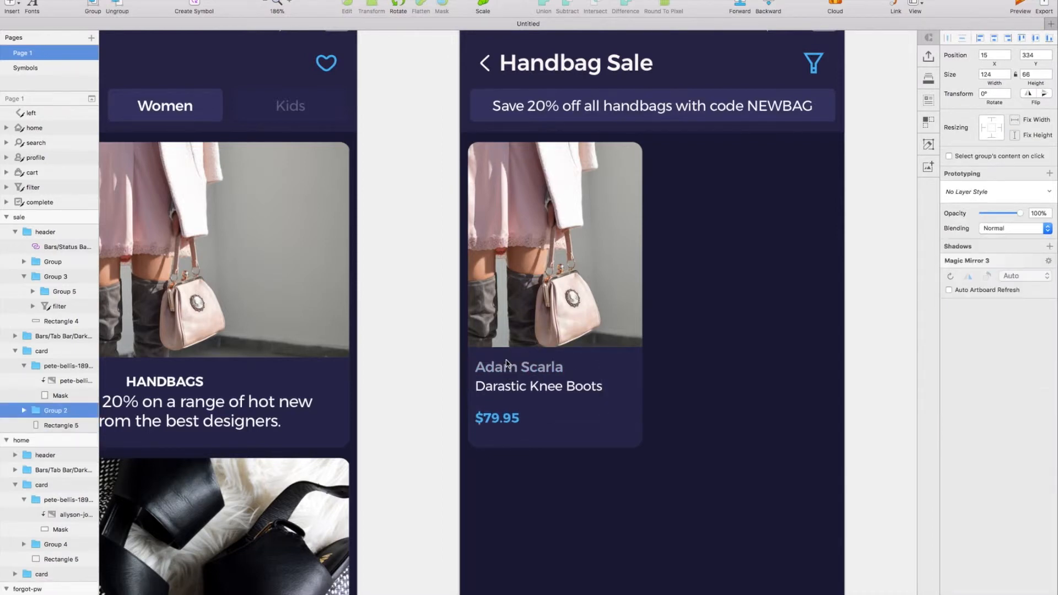
Set the height of the sale card's background rectangle to 290.
scroll(507, 362, right, 2)
click(607, 408)
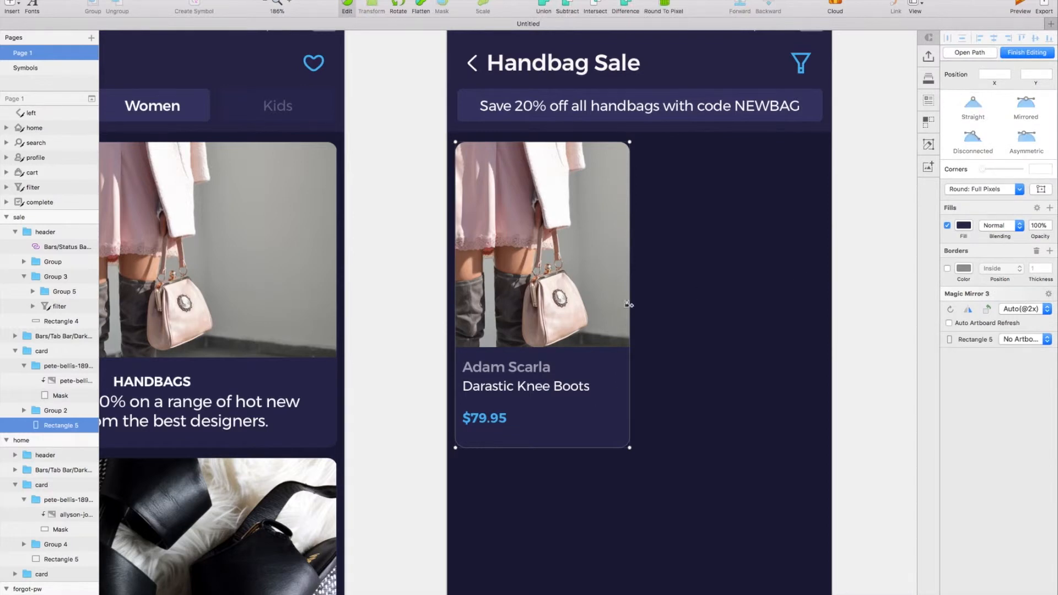
scroll(628, 302, right, 3)
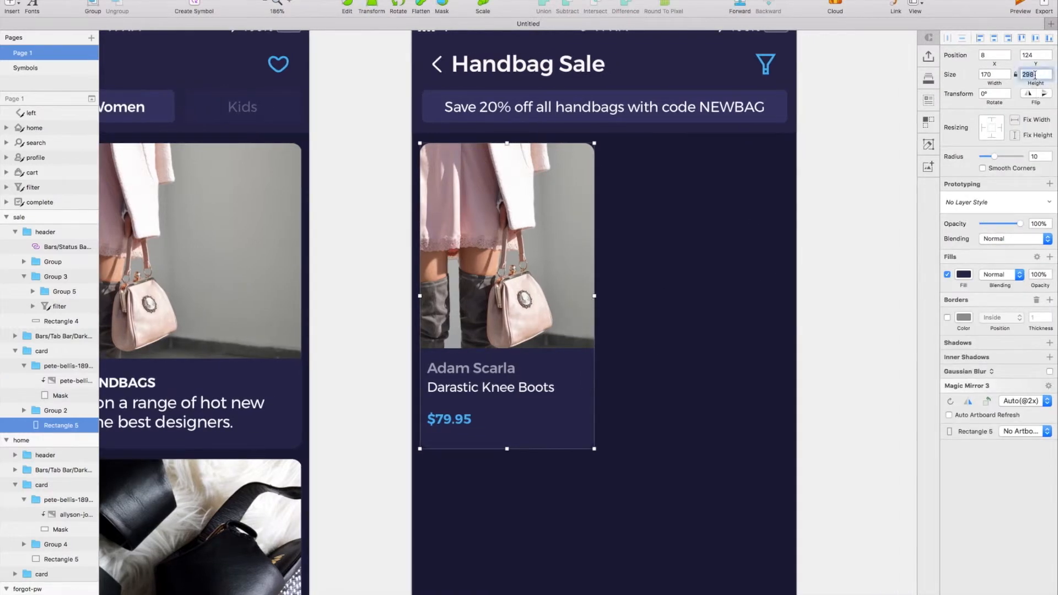
Nudge the price slightly closer to the product name and place the card's text group at Y 334.
click(475, 389)
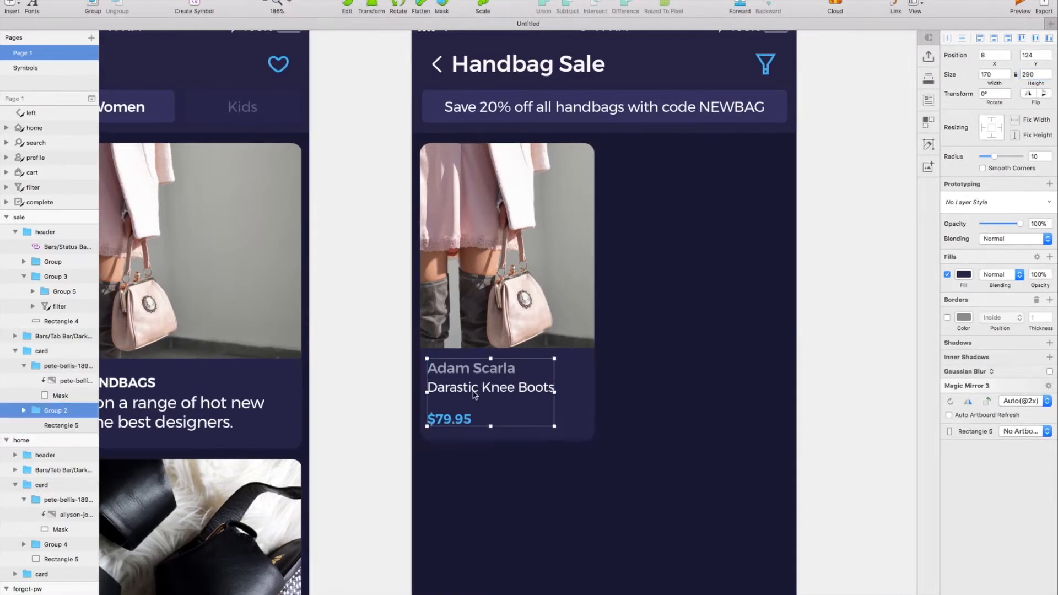
scroll(475, 389, right, 3)
scroll(475, 389, down, 1)
key(Up)
key(Up)
double_click(438, 406)
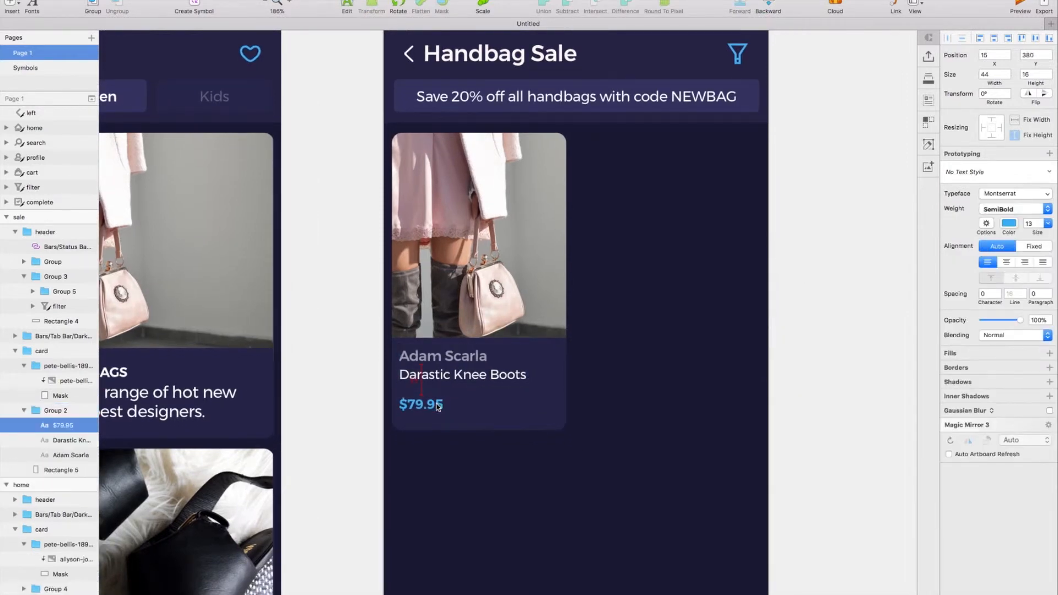
click(437, 387)
key(Down)
key(Down)
key(Down)
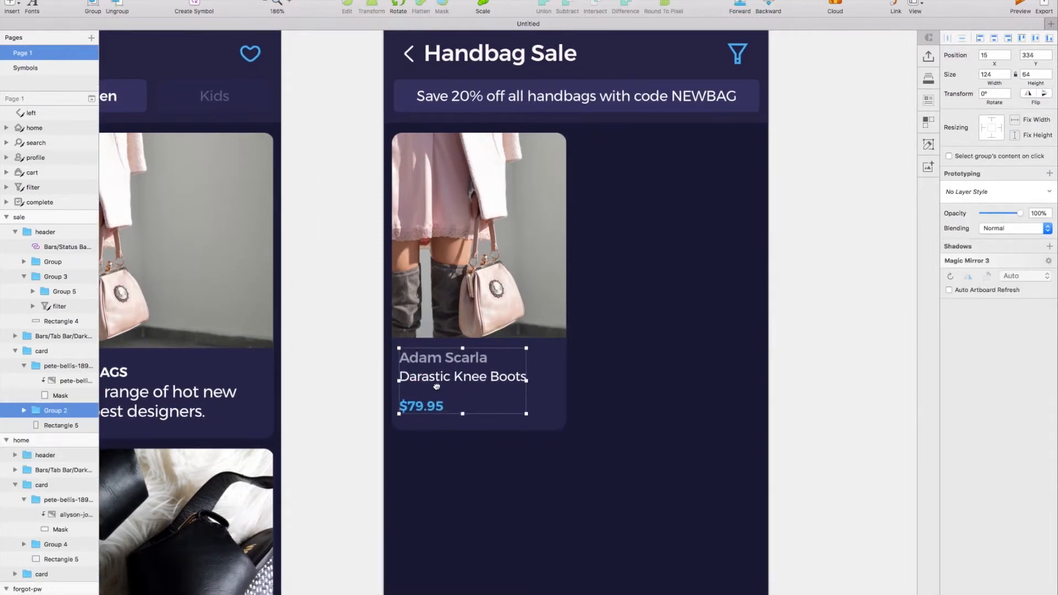
scroll(484, 511, down, 3)
click(451, 425)
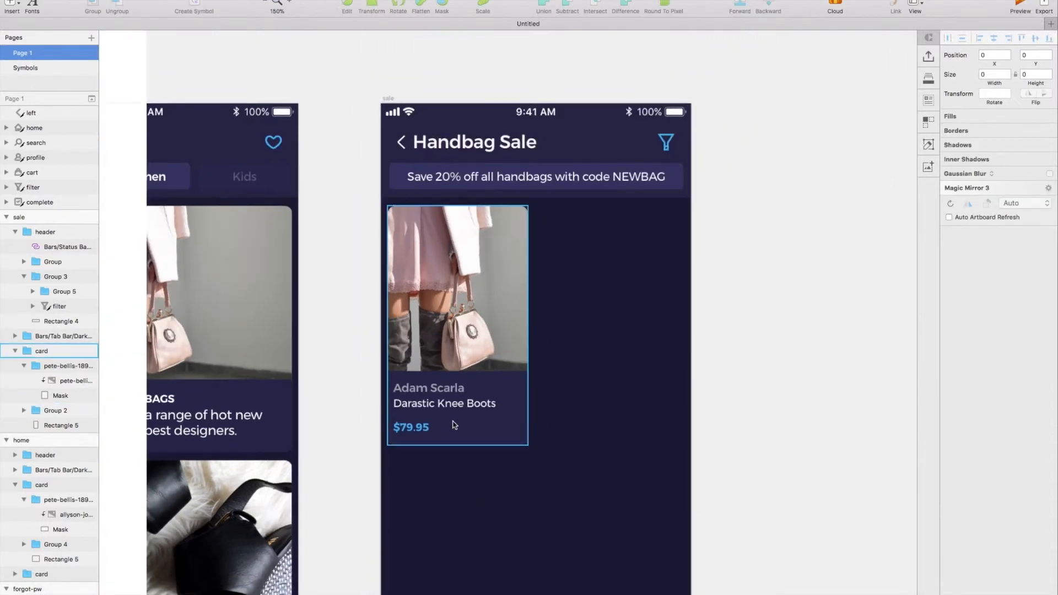
Duplicate the product card into a two-by-two grid, with the second row at Y 424.
click(438, 406)
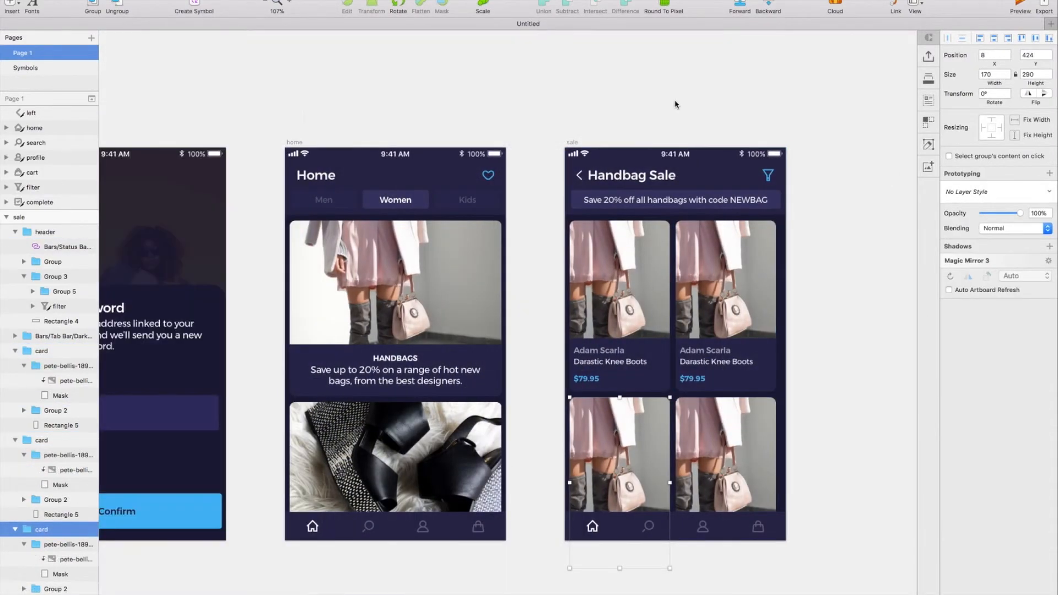
click(676, 104)
scroll(669, 104, right, 2)
scroll(668, 104, up, 2)
scroll(669, 104, right, 3)
scroll(669, 104, down, 2)
scroll(551, 121, left, 3)
Duplicate the finished sale artboard to start another screen.
click(482, 109)
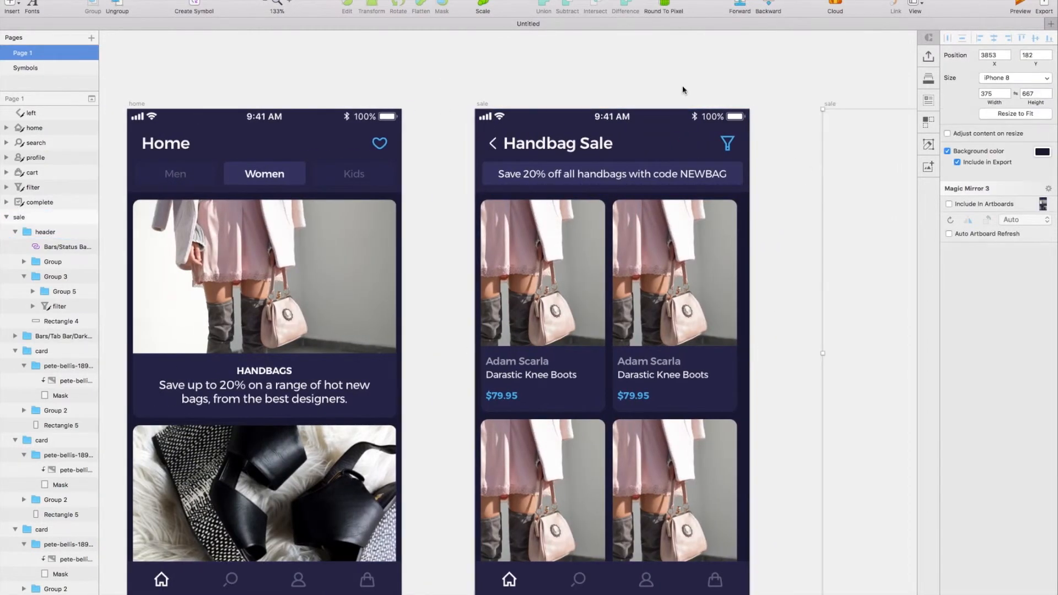
key(super+d)
scroll(683, 90, up, 3)
scroll(683, 90, right, 2)
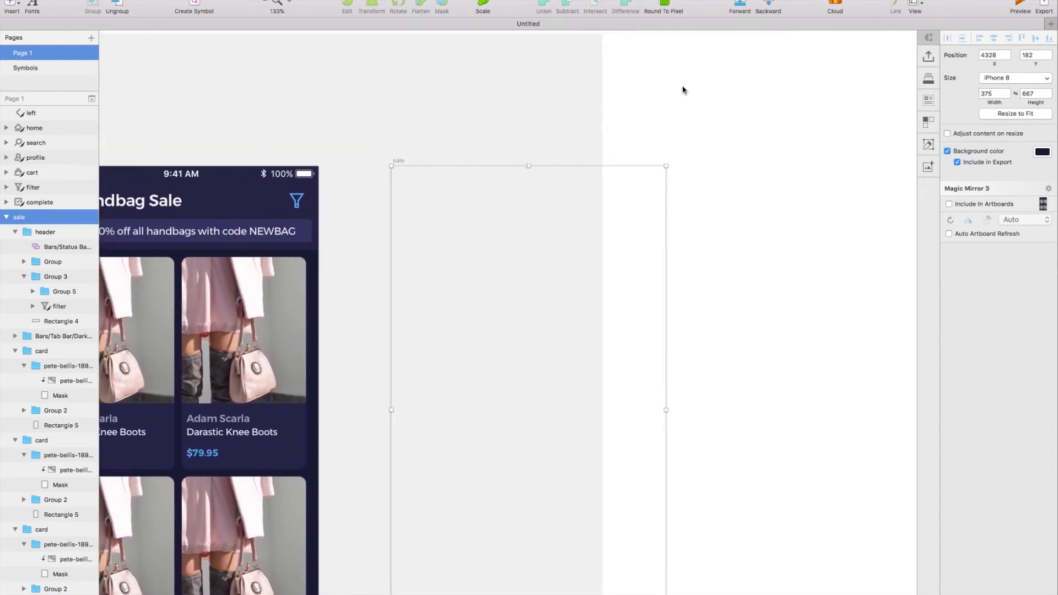
scroll(684, 90, up, 3)
scroll(683, 90, down, 2)
scroll(683, 90, left, 2)
scroll(683, 90, down, 1)
scroll(683, 87, down, 3)
Delete three of the four product cards on the duplicated artboard, keeping the first card of the upper row.
click(485, 509)
shift+click(645, 486)
shift+click(614, 352)
key(Delete)
scroll(521, 323, up, 1)
click(521, 327)
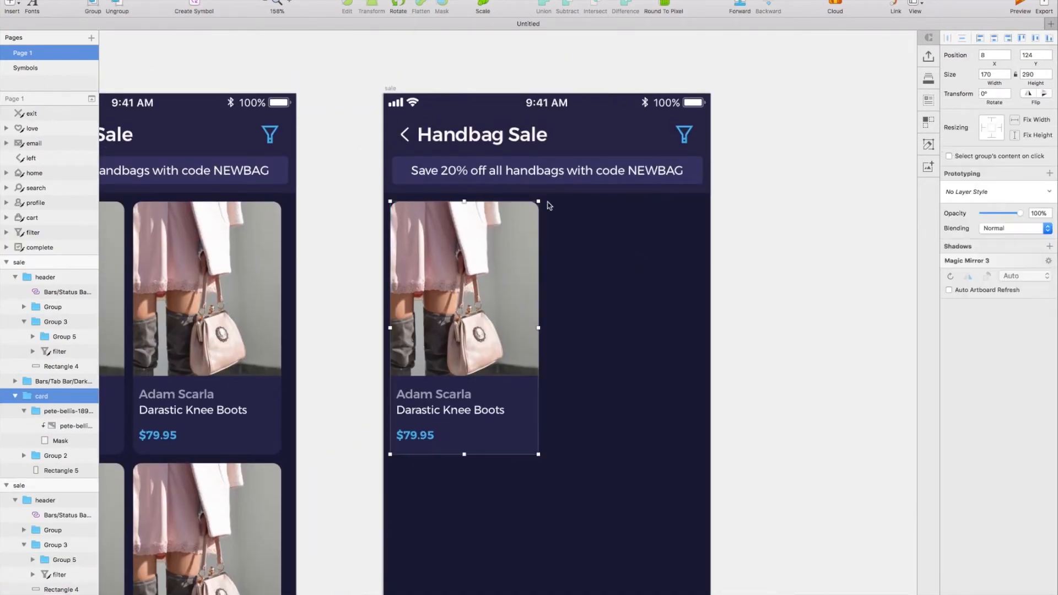
Delete the title row, promo bar and header background from the new artboard, keeping the status bar.
double_click(563, 168)
shift+click(529, 143)
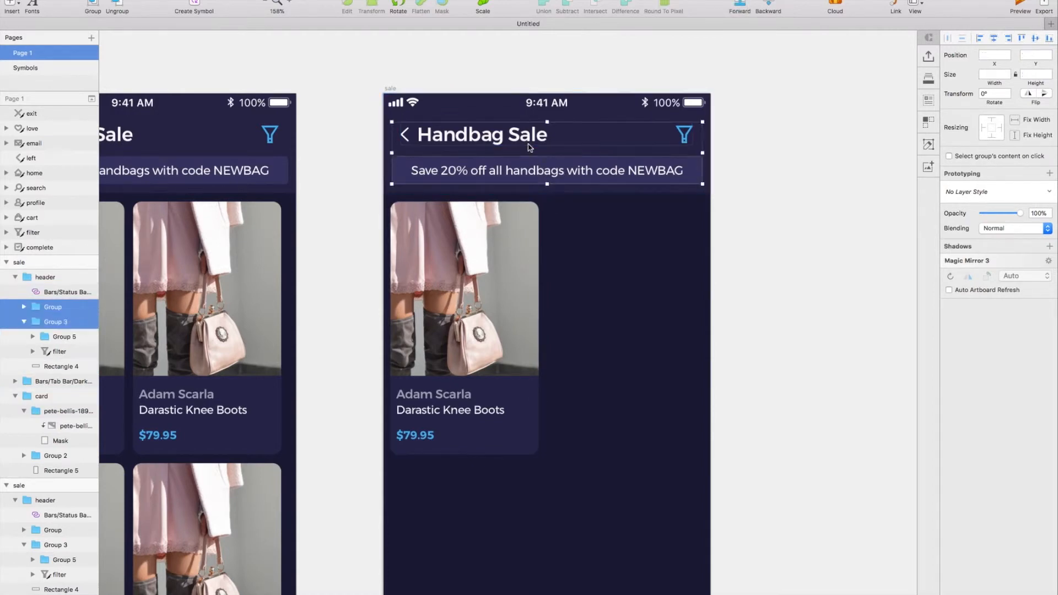
shift+click(602, 192)
key(Delete)
scroll(601, 192, up, 1)
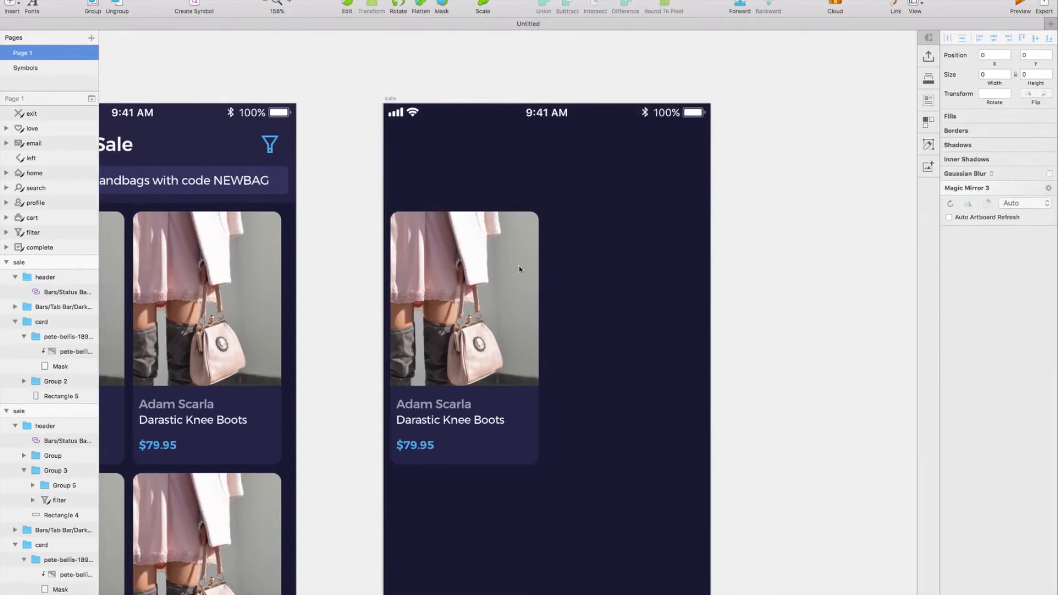
Move the image group out of the card directly onto the artboard, and delete the rest of the card.
click(502, 278)
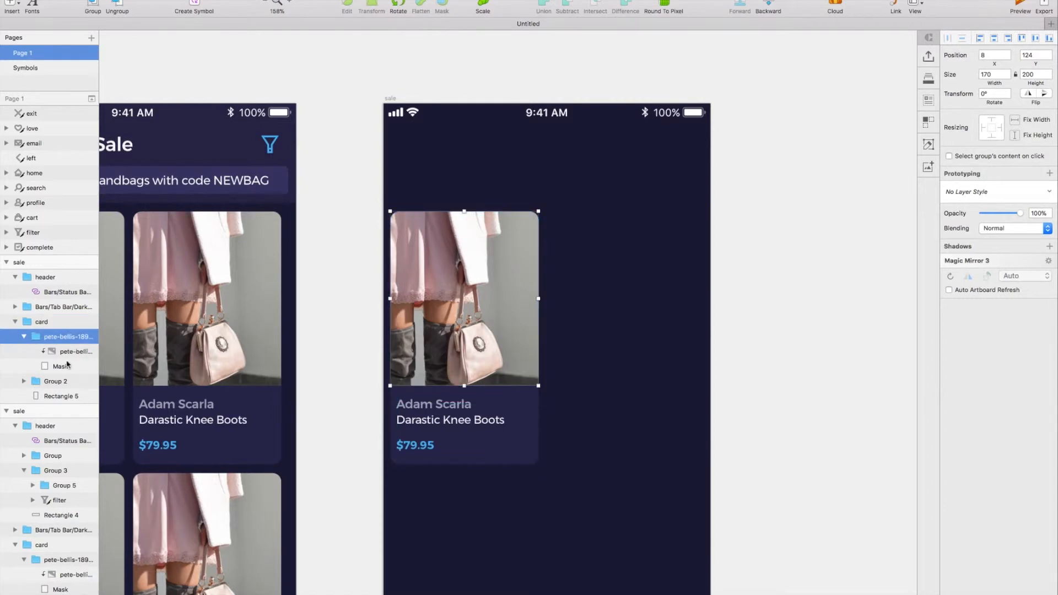
key(Delete)
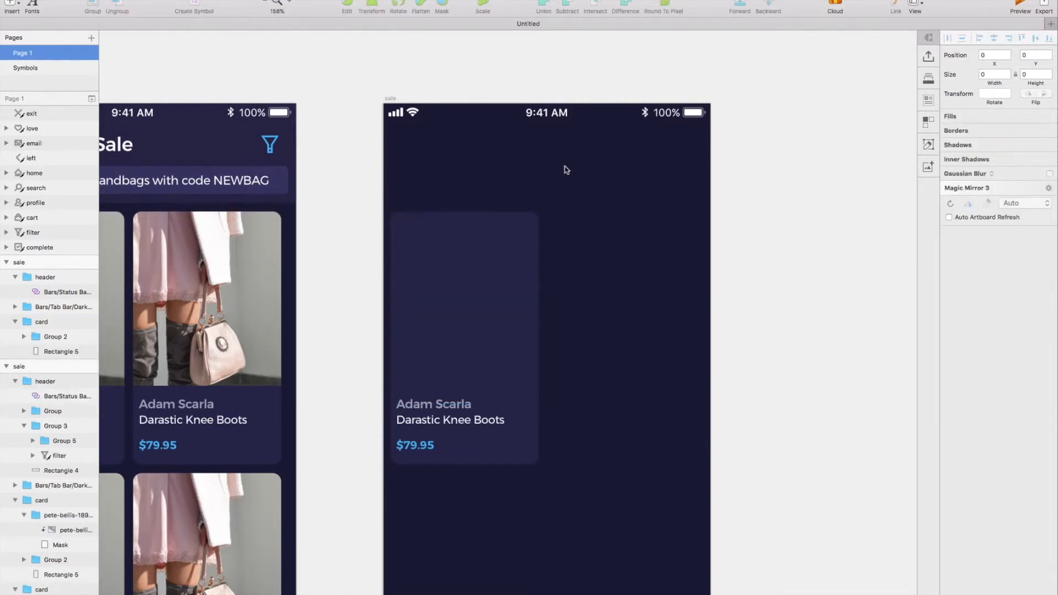
key(super+v)
click(462, 414)
key(Delete)
Place the image's mask at X 0, Y 0 and set its size to 375 by 250.
drag(609, 172, 287, 258)
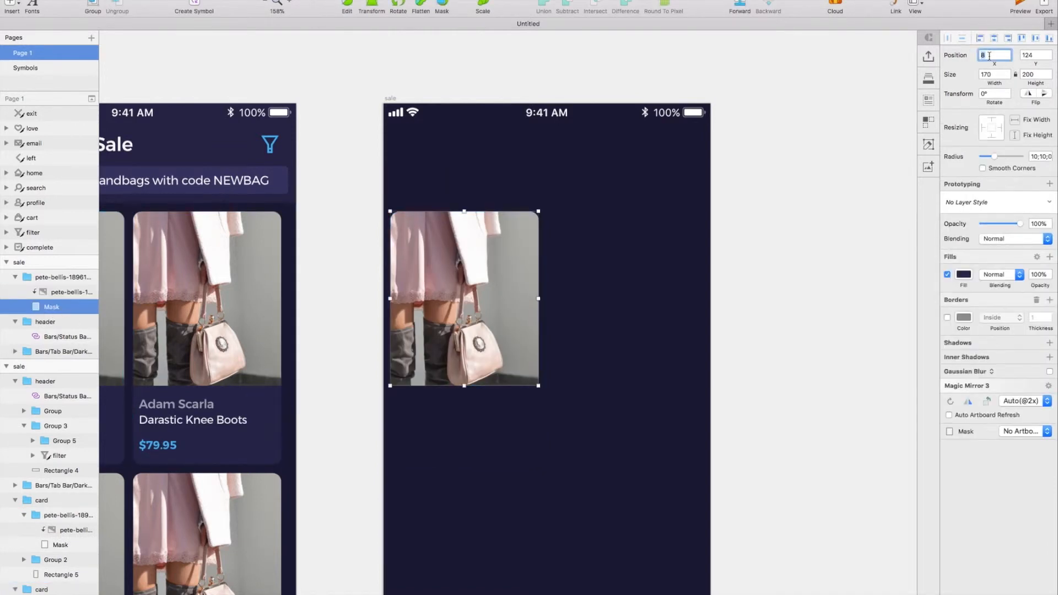
text(0)
key(Tab)
text(0)
key(Tab)
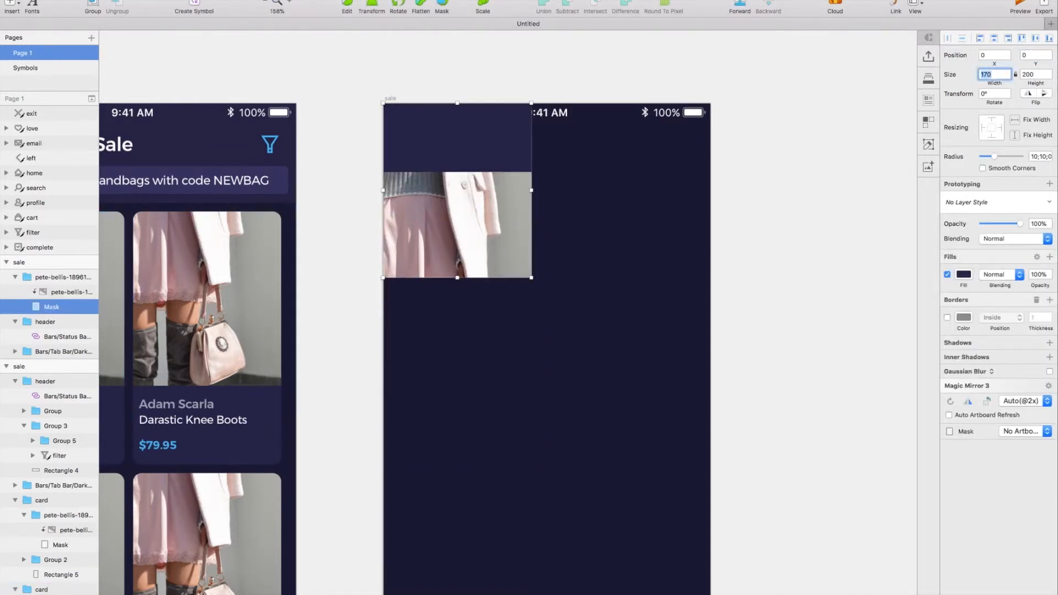
key(Tab)
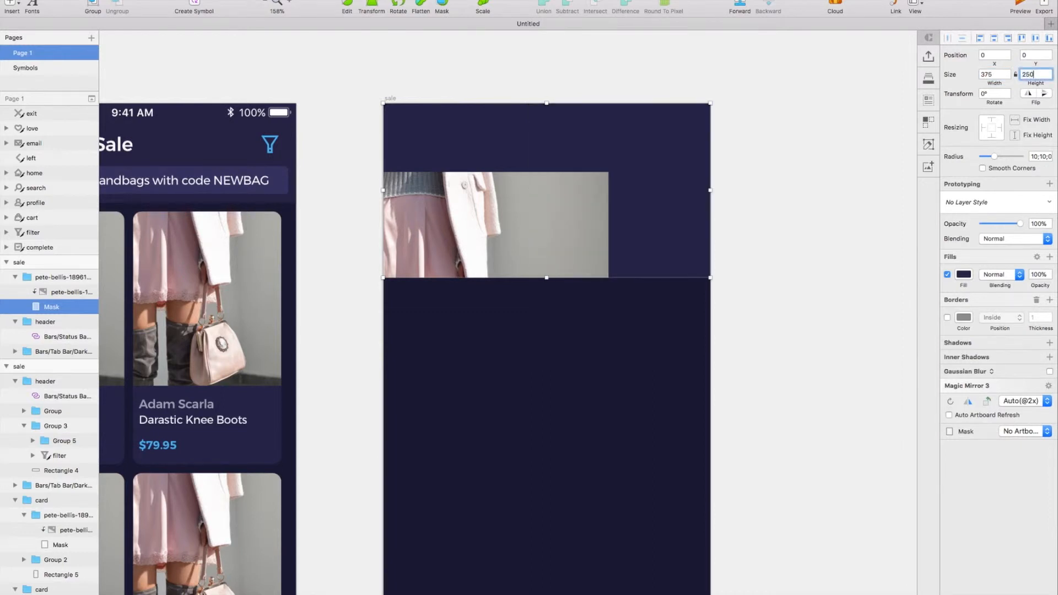
text(250)
key(Return)
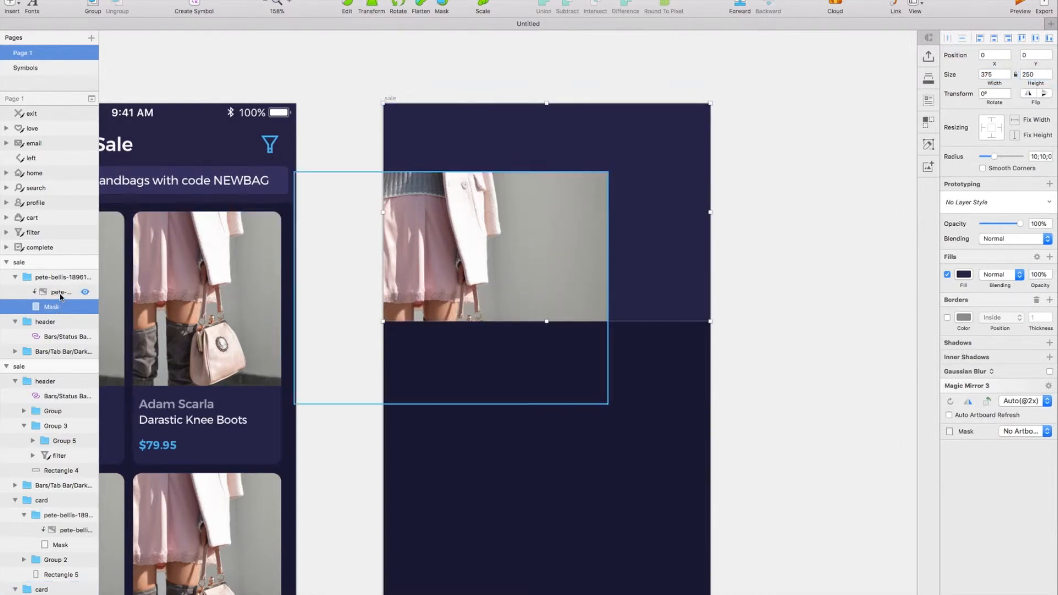
Enlarge the photo to 382 by 283 and move it to X -4, Y -17 so it fills the mask.
click(61, 296)
drag(532, 267, 620, 196)
drag(694, 335, 751, 347)
mouse_move(638, 272)
mouse_down()
mouse_move(645, 261)
mouse_move(633, 259)
mouse_up()
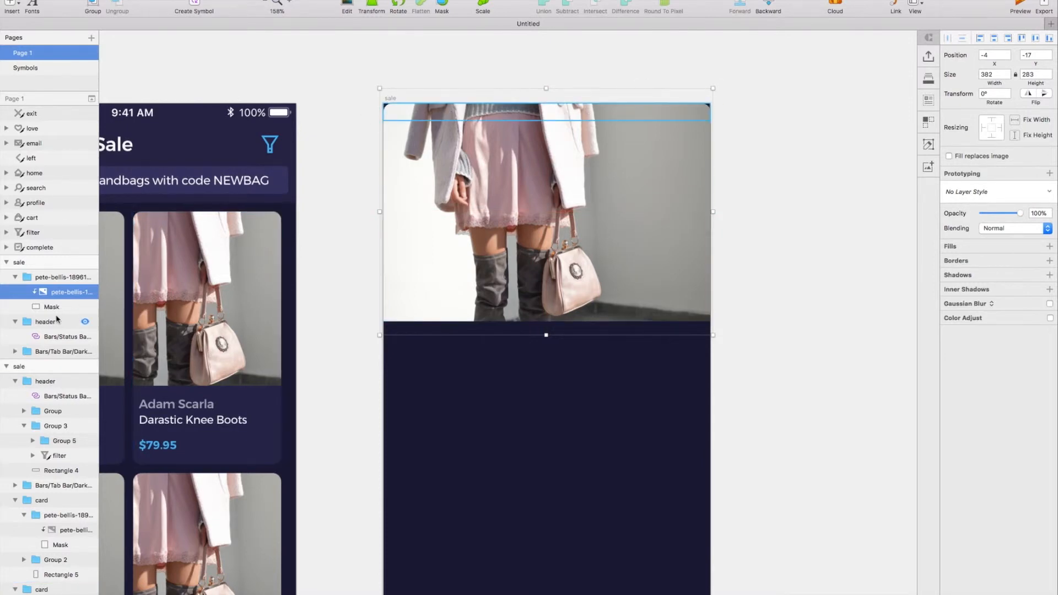
Temporarily hide the photo, set the mask's corner radius to 0, and show the photo again.
key(super+shift+h)
click(441, 125)
double_click(441, 126)
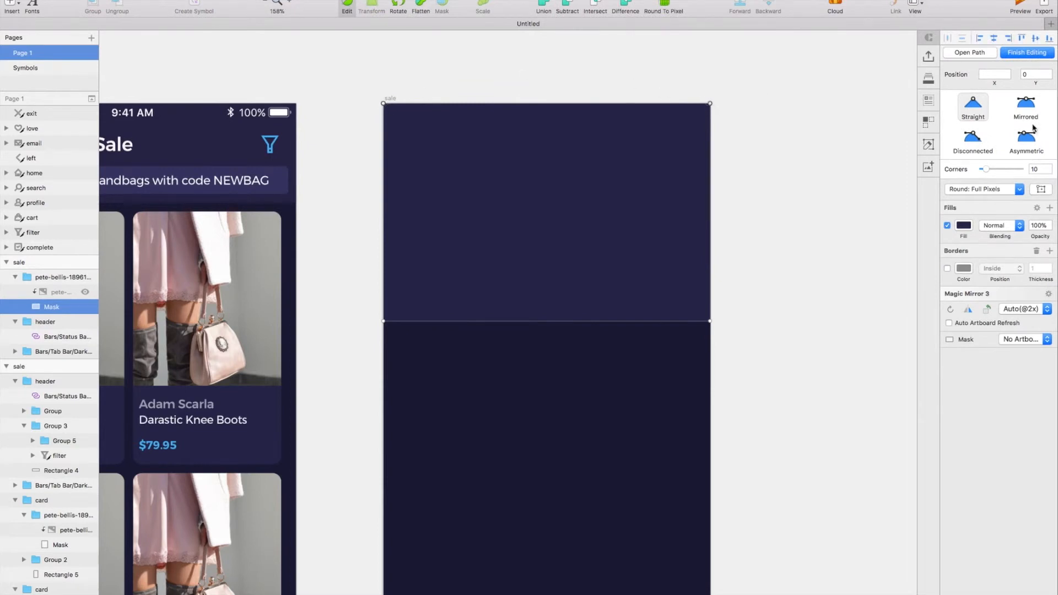
key(Escape)
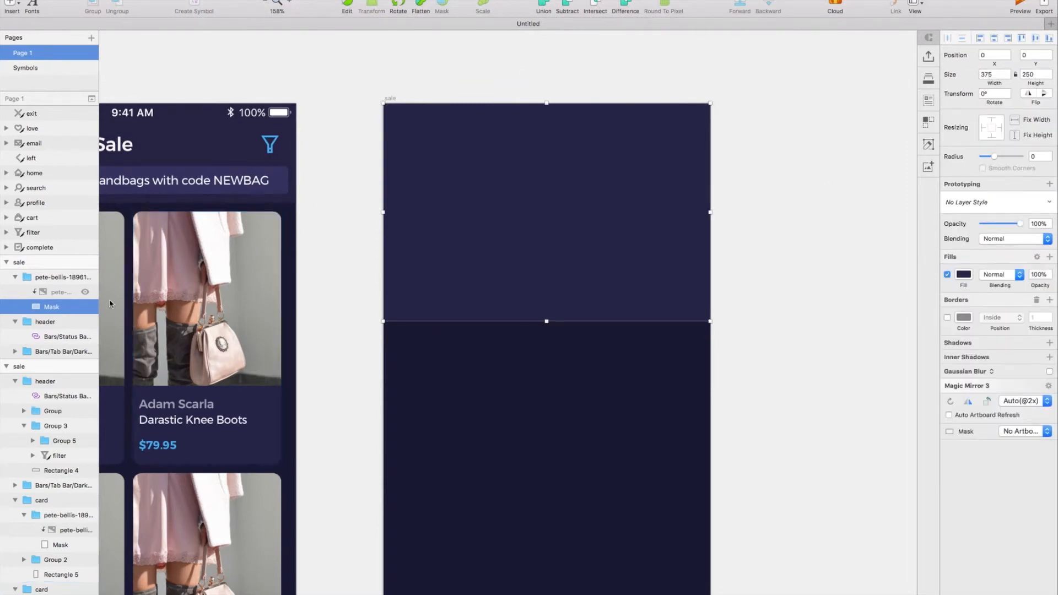
click(85, 292)
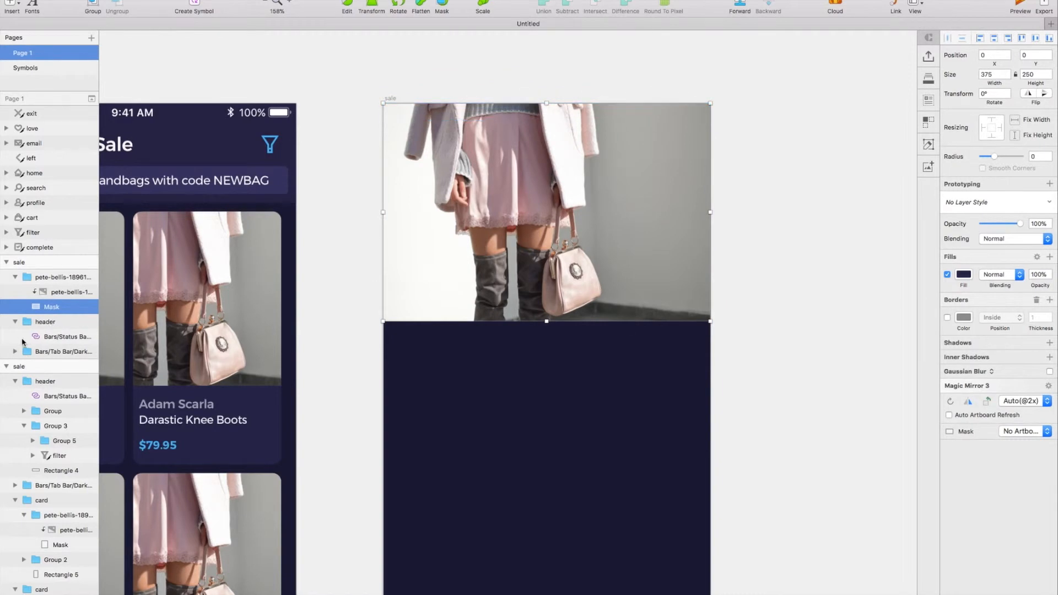
Take the status bar out of the header group and place it above the image group.
click(55, 336)
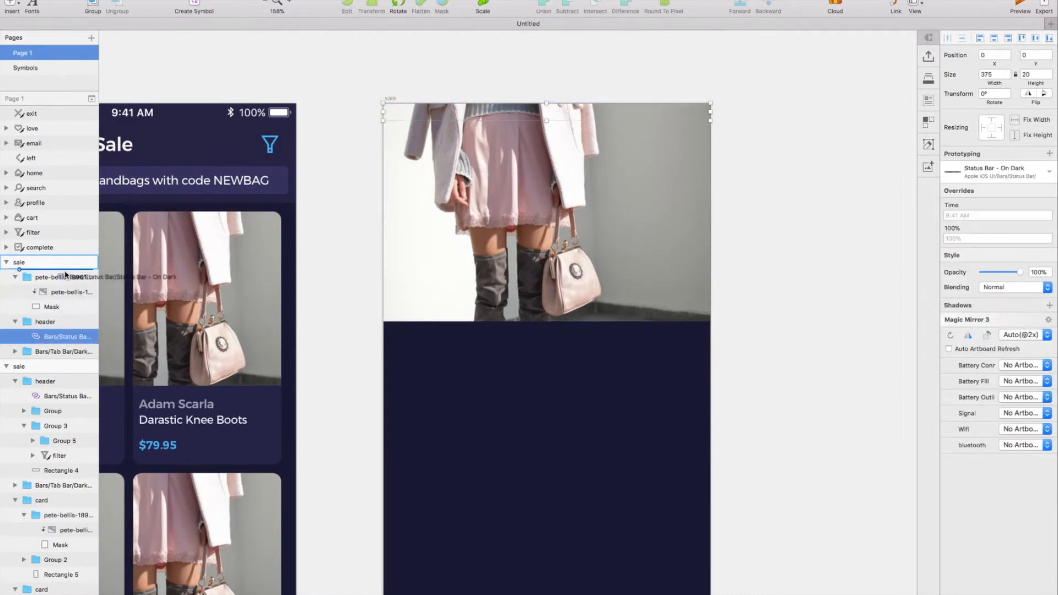
drag(65, 273, 65, 270)
click(15, 293)
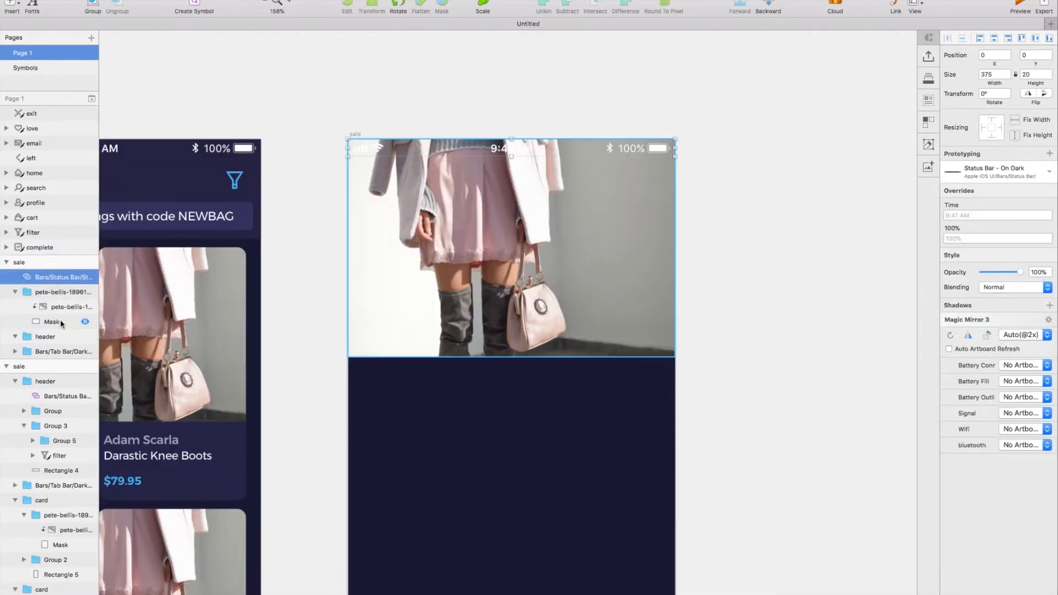
Add a linear gradient fill to the header photo, with its upper colour stop set to black 000000 at zero opacity.
click(60, 322)
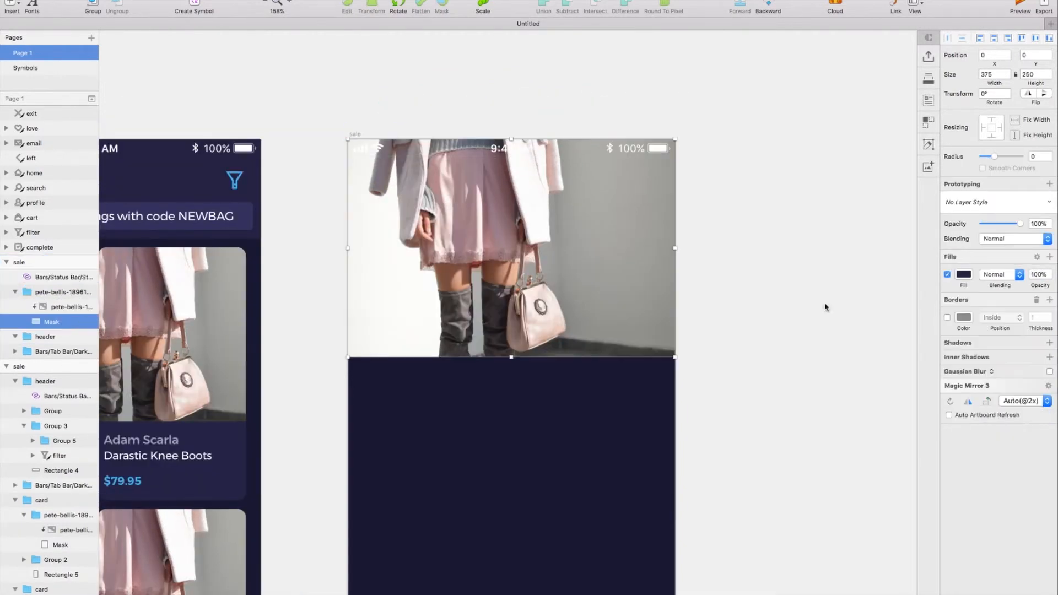
click(613, 305)
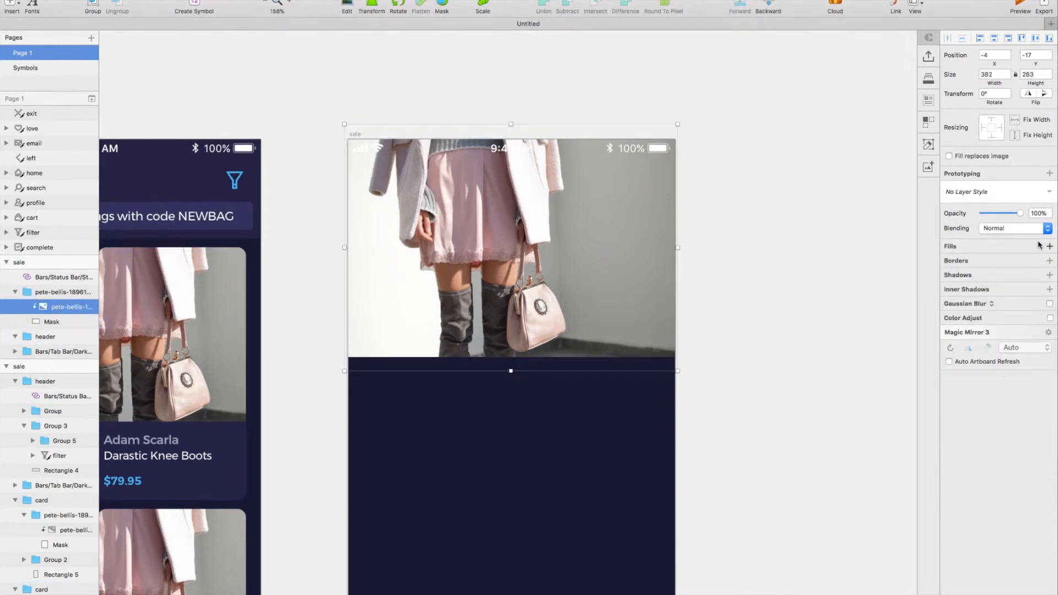
click(1049, 246)
click(963, 264)
click(971, 291)
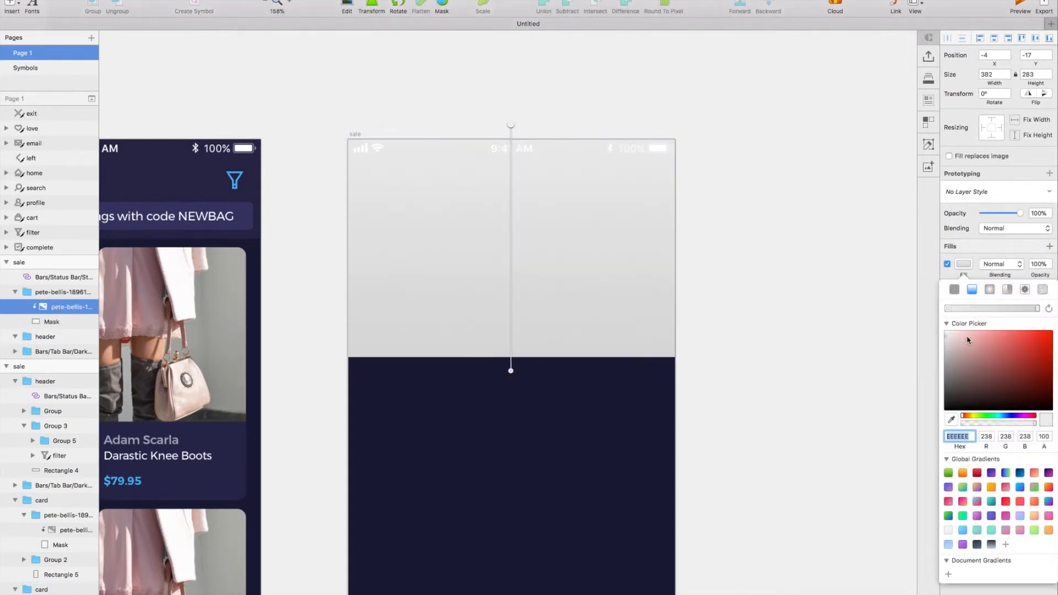
drag(922, 329, 915, 320)
drag(987, 423, 924, 423)
click(956, 408)
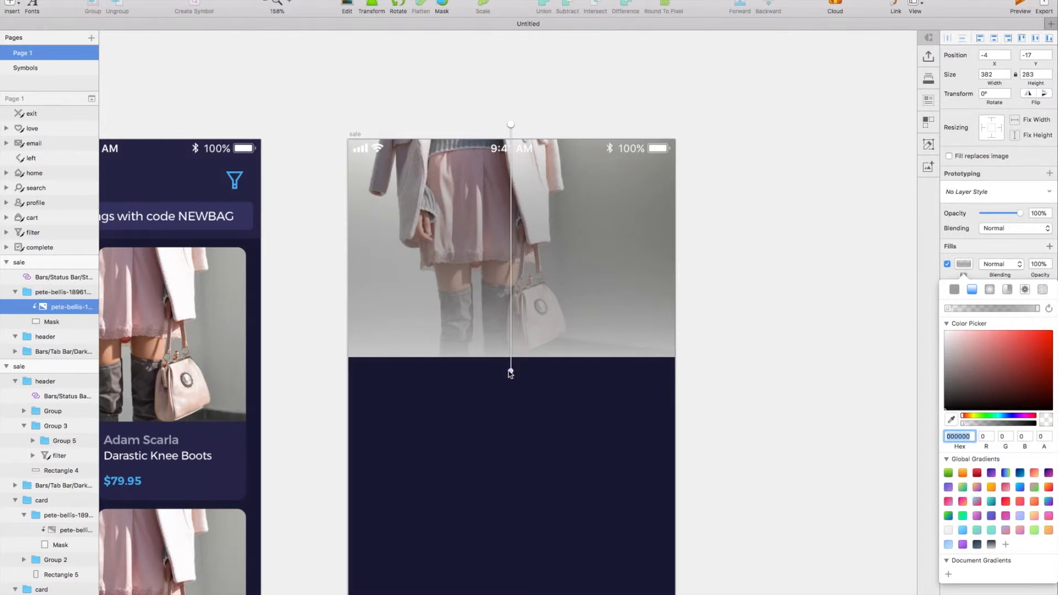
Shorten the photo's gradient to the status bar area, make its lower stop fully transparent and adjust the black upper stop's opacity.
drag(511, 373, 511, 280)
drag(512, 184, 510, 166)
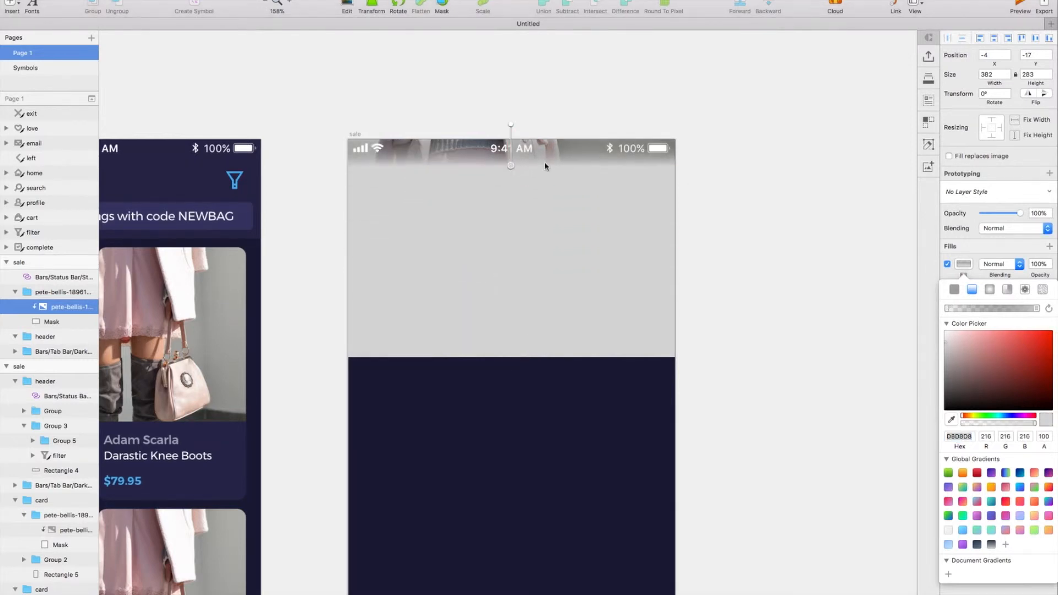
drag(974, 425, 909, 425)
scroll(556, 199, up, 1)
drag(511, 135, 511, 149)
drag(969, 421, 980, 423)
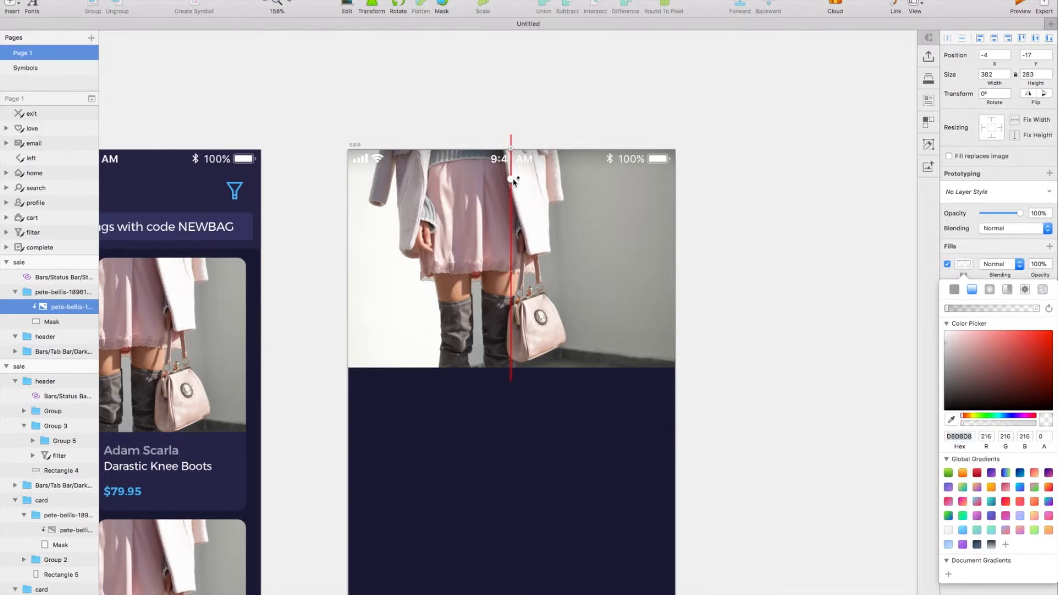
click(514, 116)
click(513, 116)
Draw a rounded rectangle about 246 by 282 overlapping the header photo's lower edge and place it at X 47, Y 200.
scroll(513, 116, down, 3)
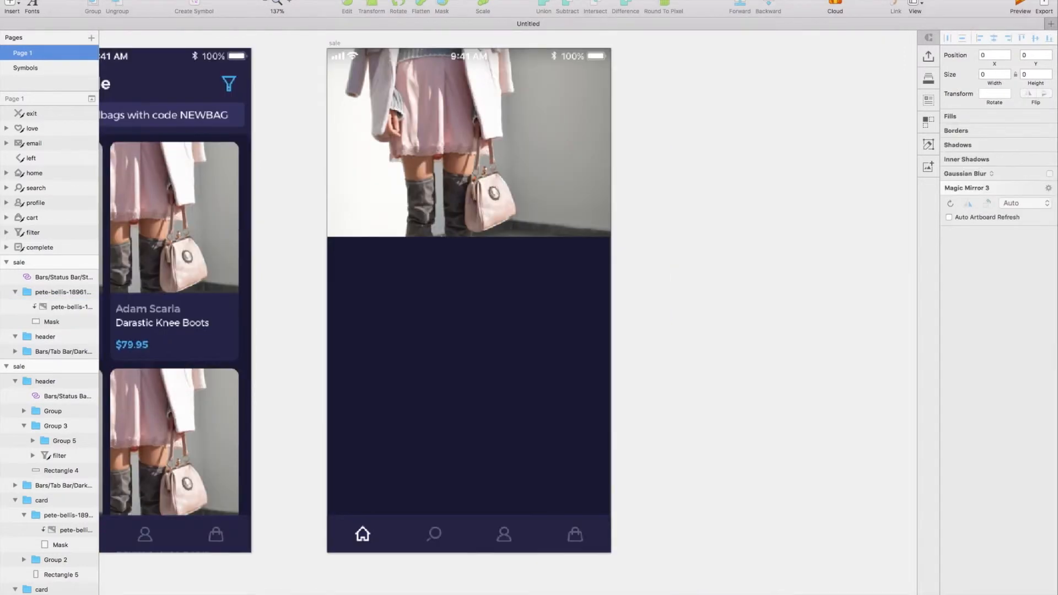
click(11, 4)
mouse_move(91, 18)
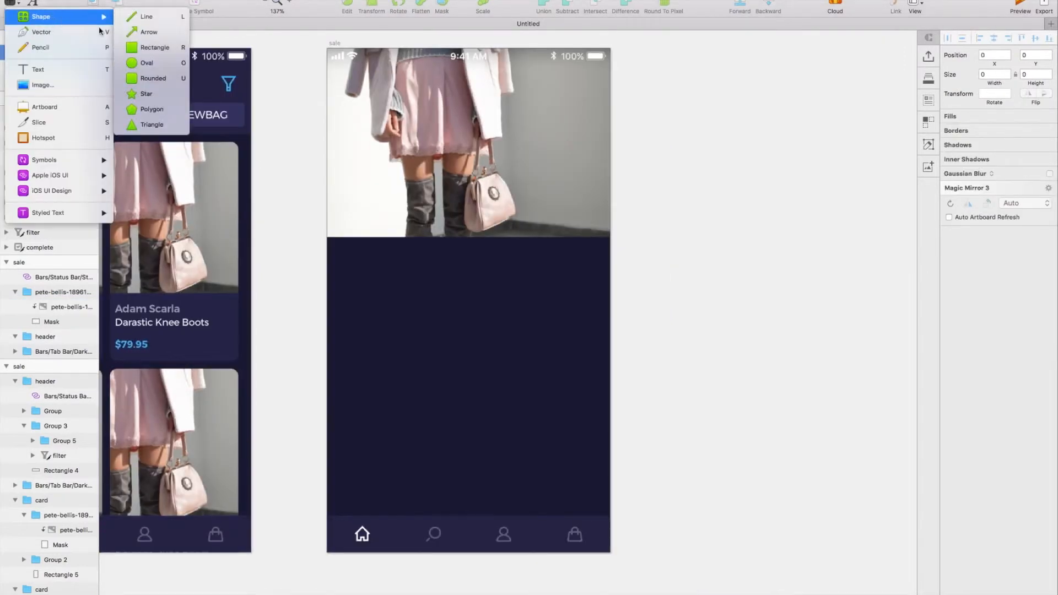
click(152, 78)
drag(400, 197, 585, 410)
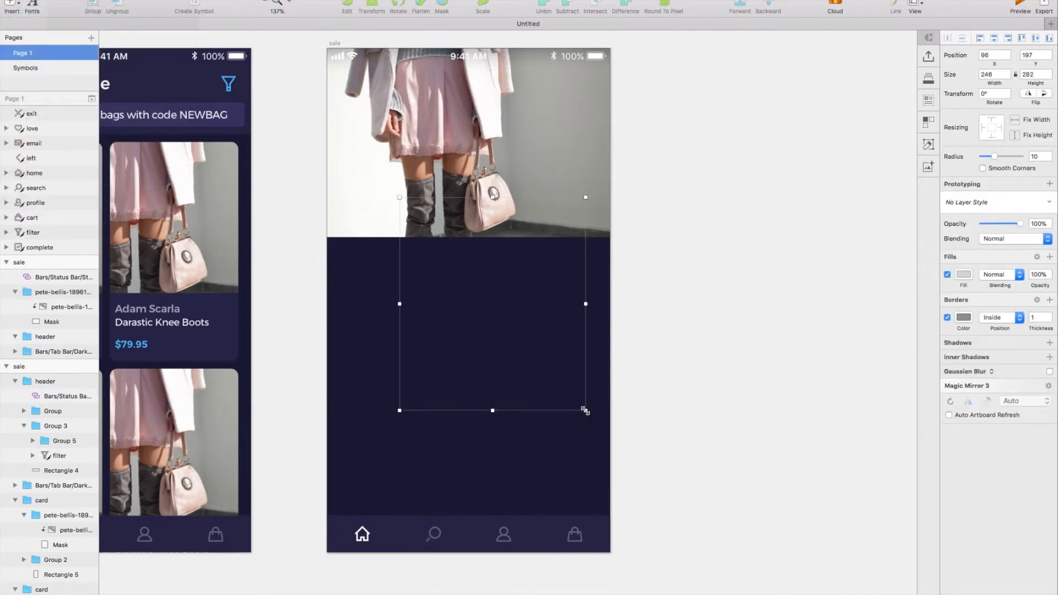
scroll(406, 334, left, 3)
drag(626, 354, 589, 356)
Fill the rounded rectangle with the product cards' dark purple and remove its border.
click(963, 274)
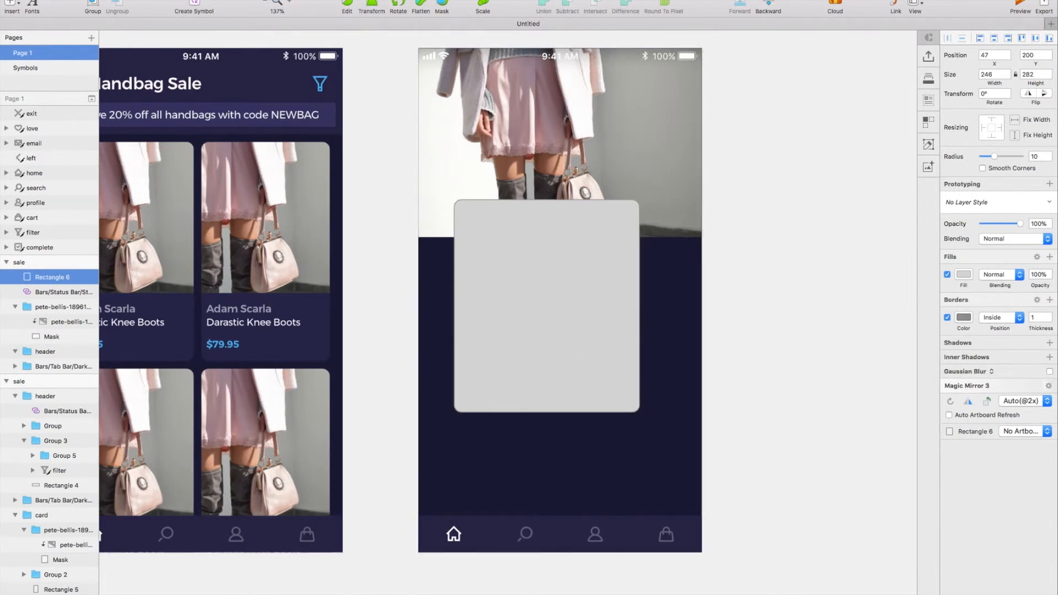
click(292, 346)
click(947, 317)
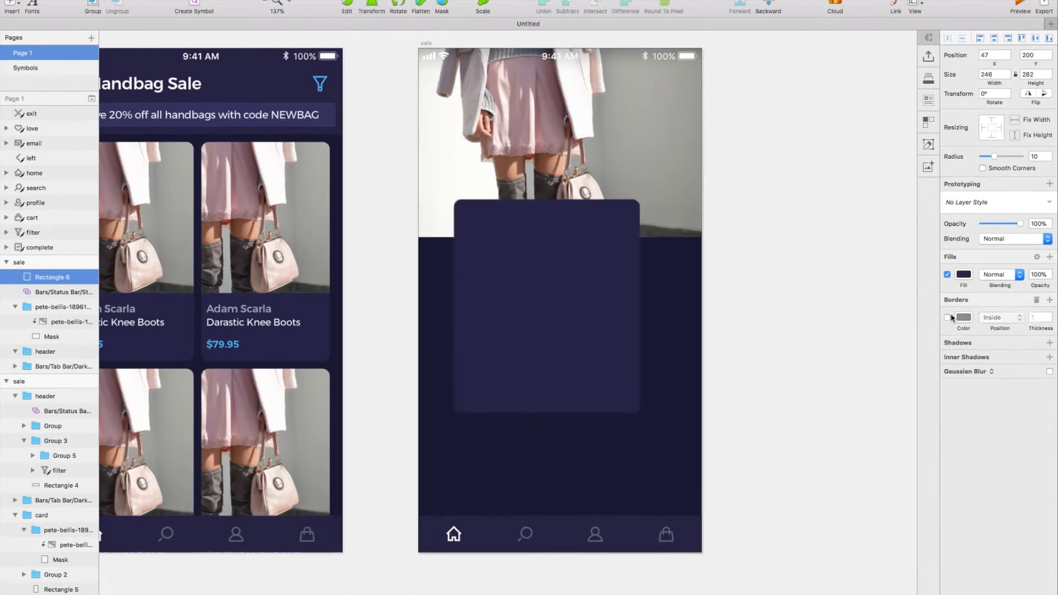
Set the rectangle's width to 360 and move it to X 8, Y 193.
text(360)
key(Return)
drag(604, 343, 573, 332)
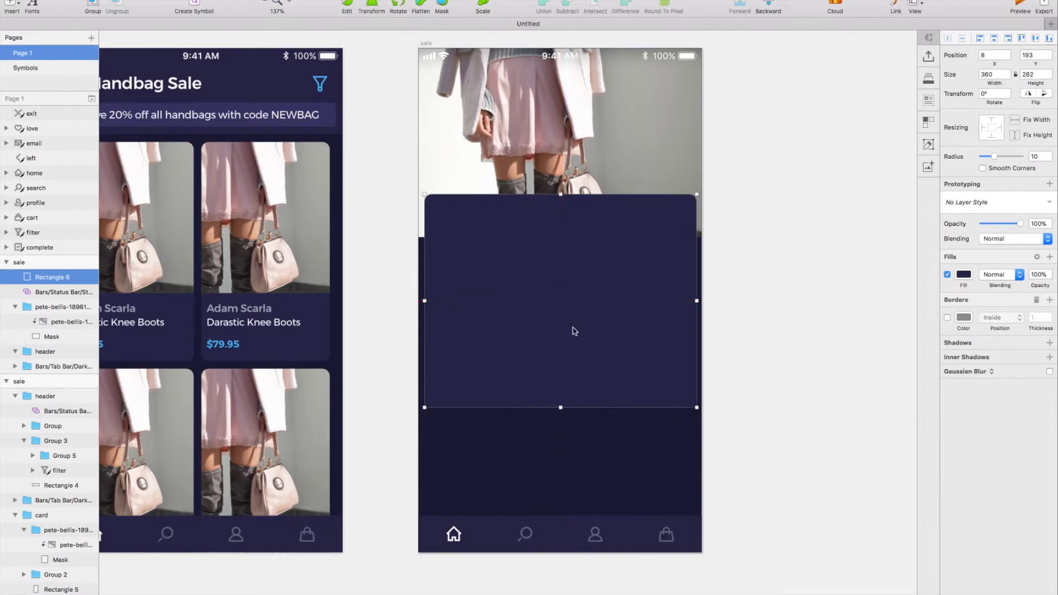
scroll(771, 300, up, 3)
click(771, 299)
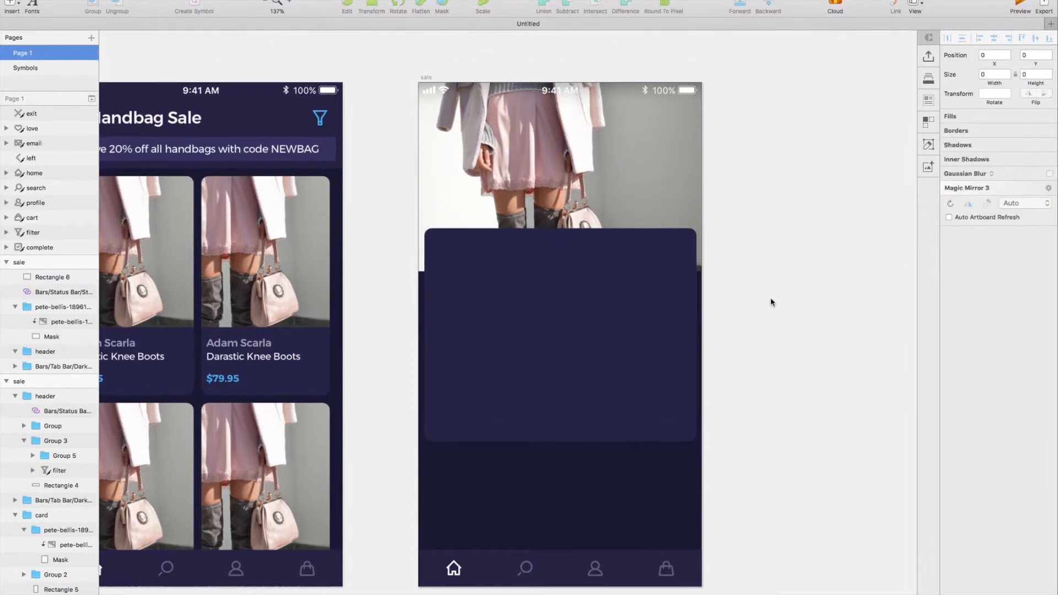
Copy the product text group from a Handbag Sale card and paste it onto the new screen.
scroll(584, 315, left, 4)
double_click(325, 355)
scroll(521, 287, right, 4)
double_click(520, 288)
key(Escape)
key(super+v)
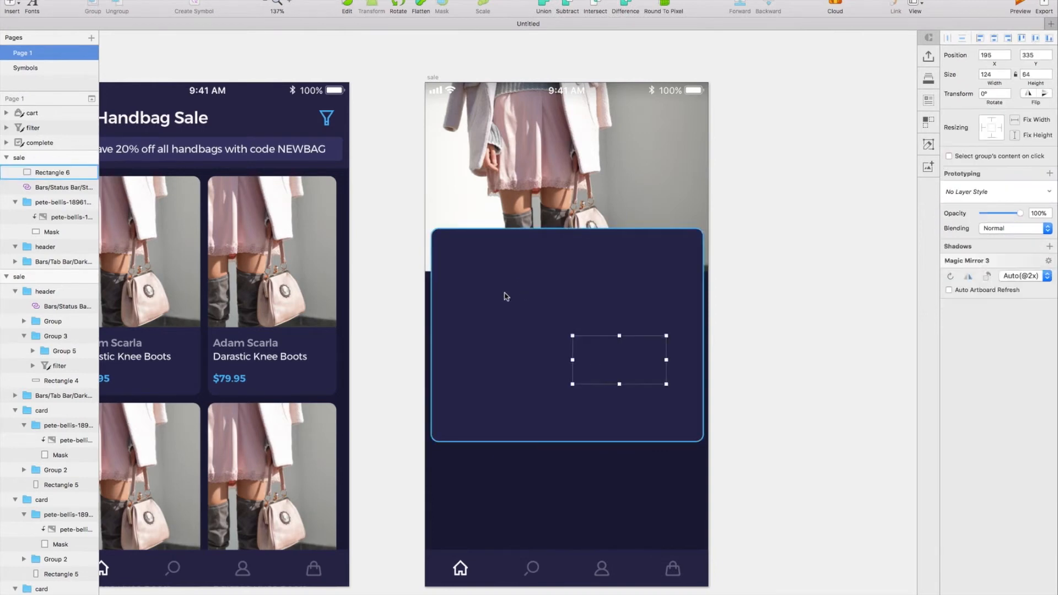
Place the pasted product text group inside the new card at X 38, Y 223.
drag(623, 372, 479, 256)
key(shift+Down)
key(shift+Down)
key(shift+Down)
key(shift+Right)
key(shift+Right)
key(shift+Right)
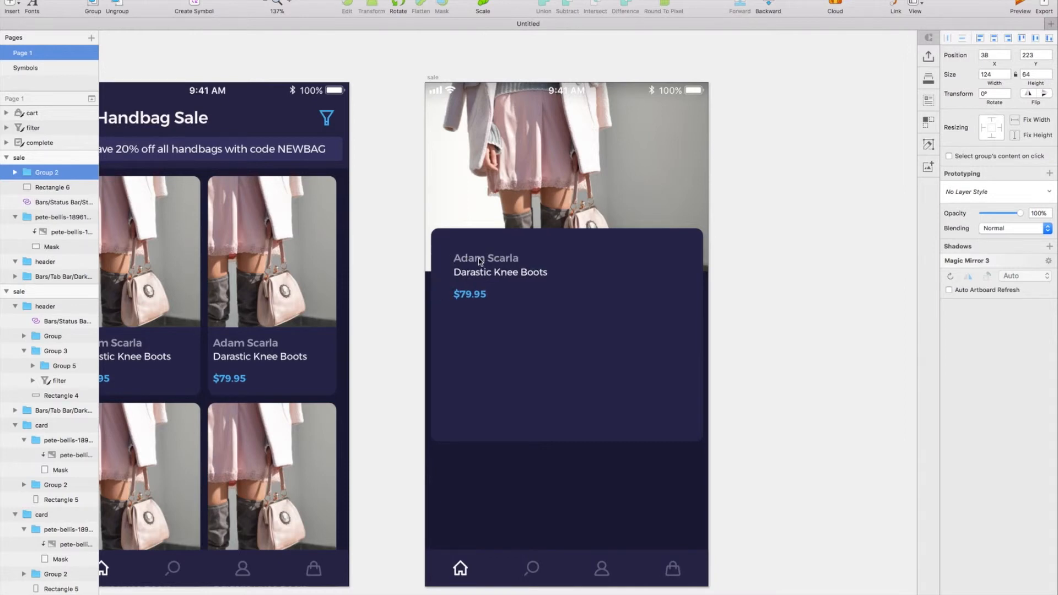
Set the font size of the product name Darastic Knee Boots to 18.
double_click(480, 261)
click(488, 277)
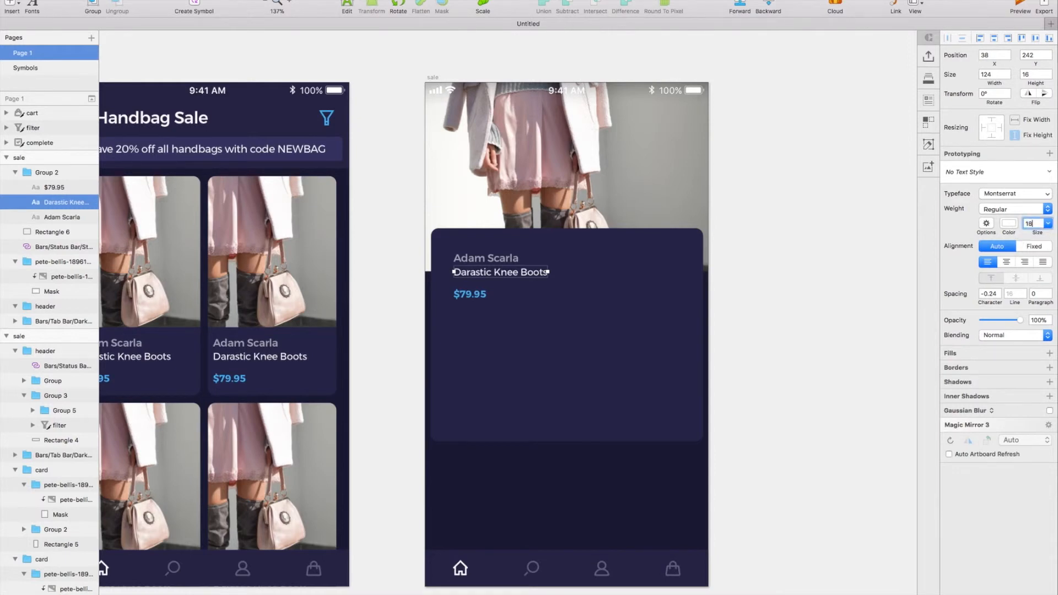
key(Return)
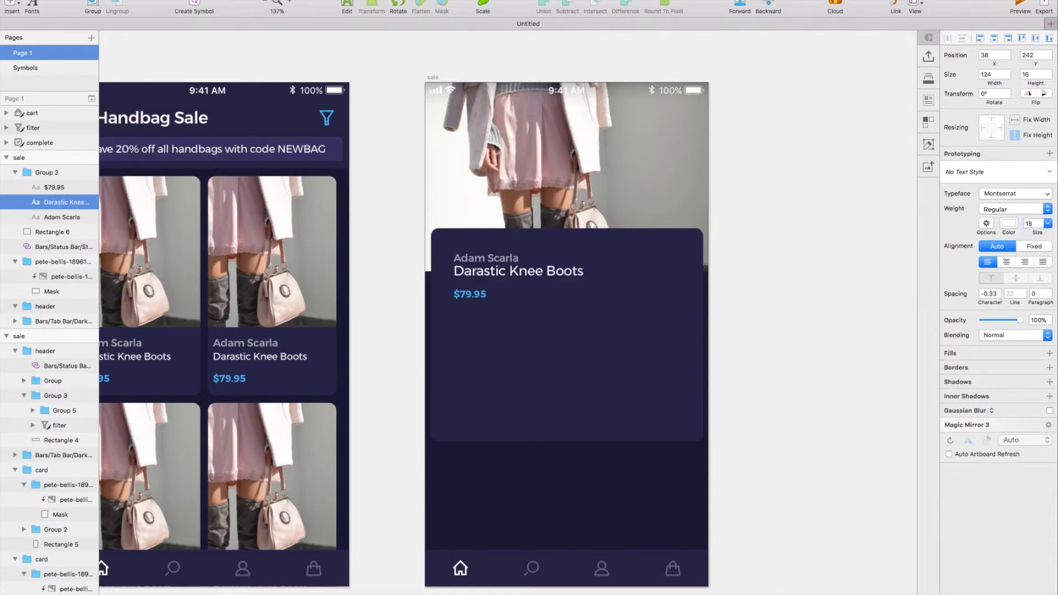
Group the brand line and the product name inside the new card's text group.
click(486, 260)
scroll(486, 262, right, 1)
click(471, 297)
click(468, 266)
shift+click(468, 252)
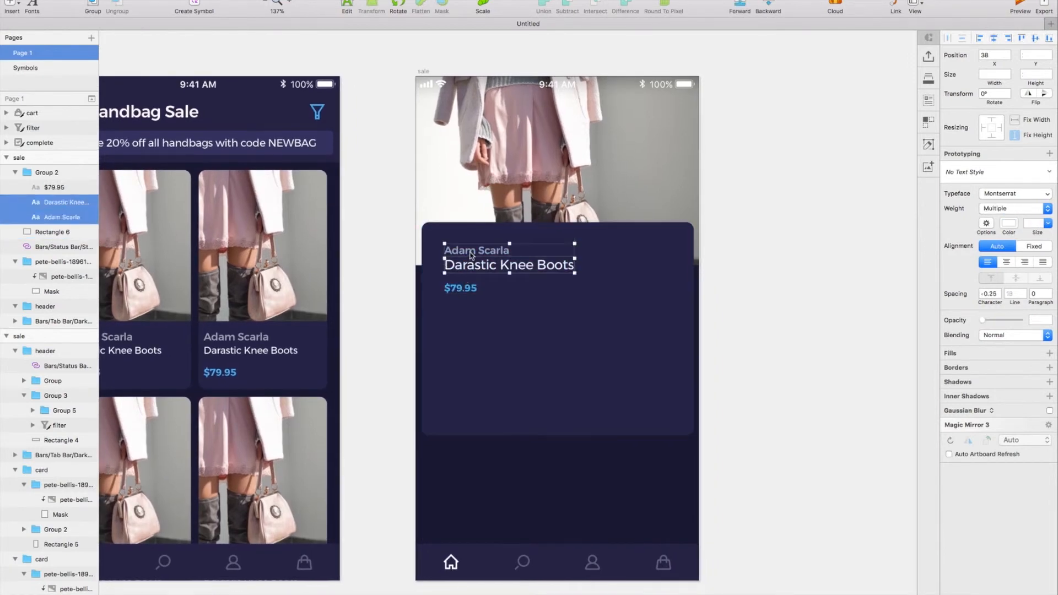
key(super+g)
Move the price beside the product name to X 258, Y 225, and shift the whole text group to X 28, Y 211.
click(461, 291)
drag(548, 268, 627, 257)
click(598, 314)
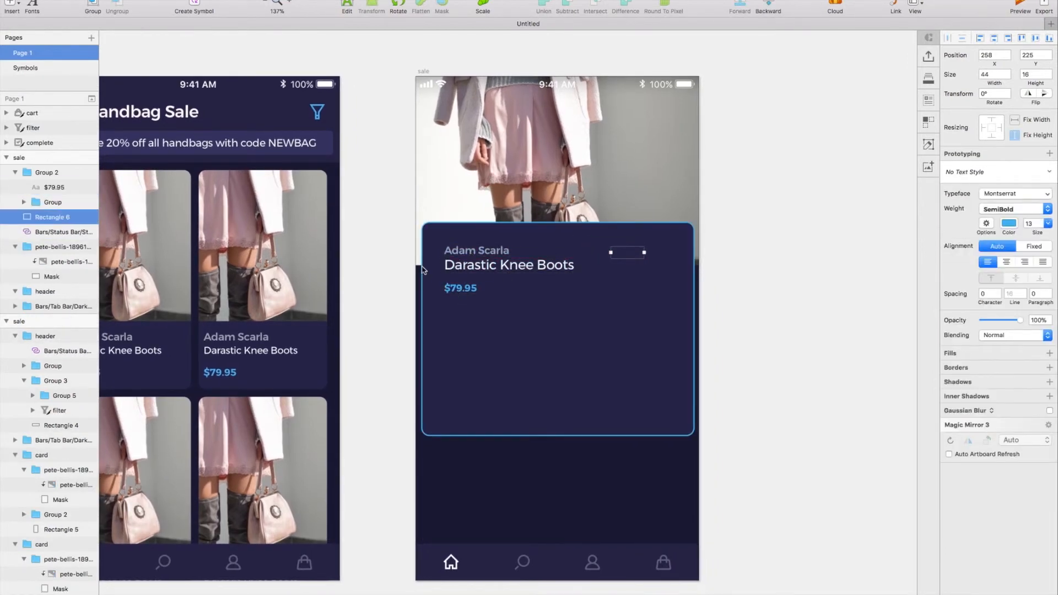
click(486, 263)
key(shift+Left)
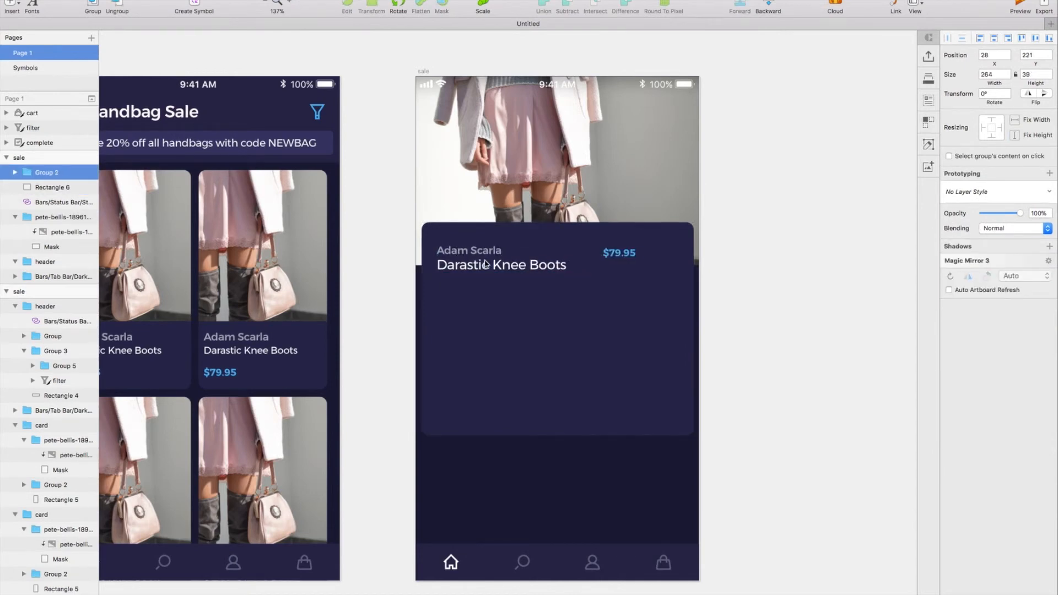
key(shift+Up)
Move the price to X 273, Y 231 and set its font size to 16.
double_click(622, 247)
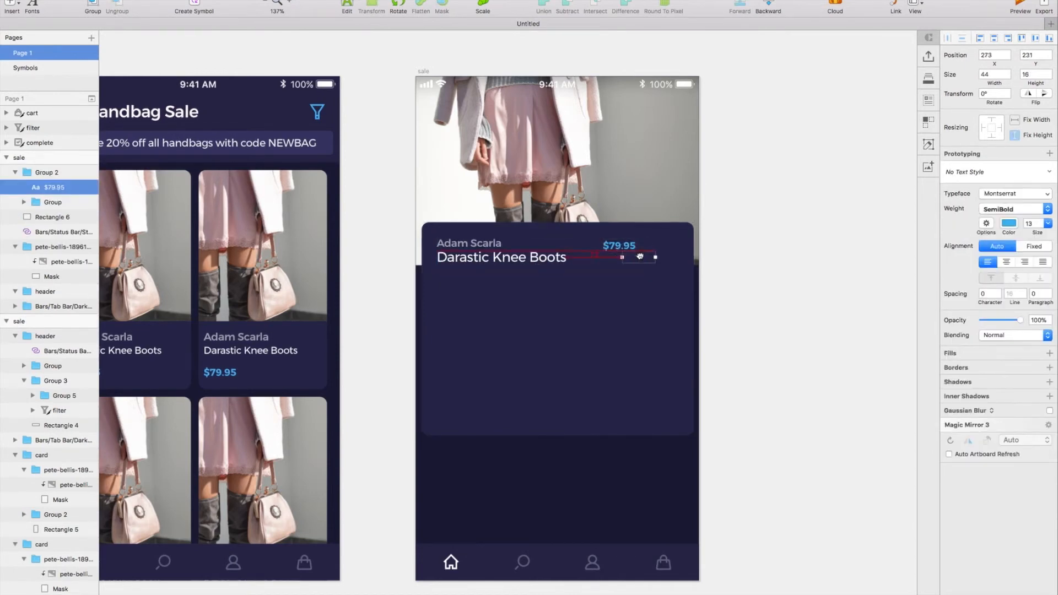
double_click(1029, 224)
text(16)
key(Return)
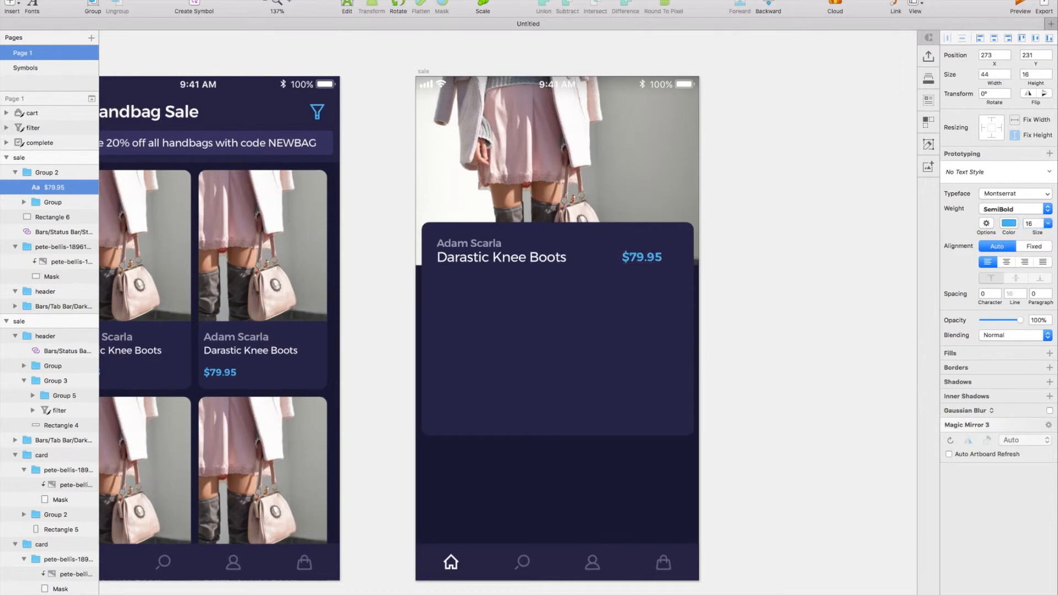
Align the price vertically with the group holding the brand line and product name.
shift+click(542, 261)
click(267, 0)
mouse_move(291, 84)
click(377, 128)
click(788, 265)
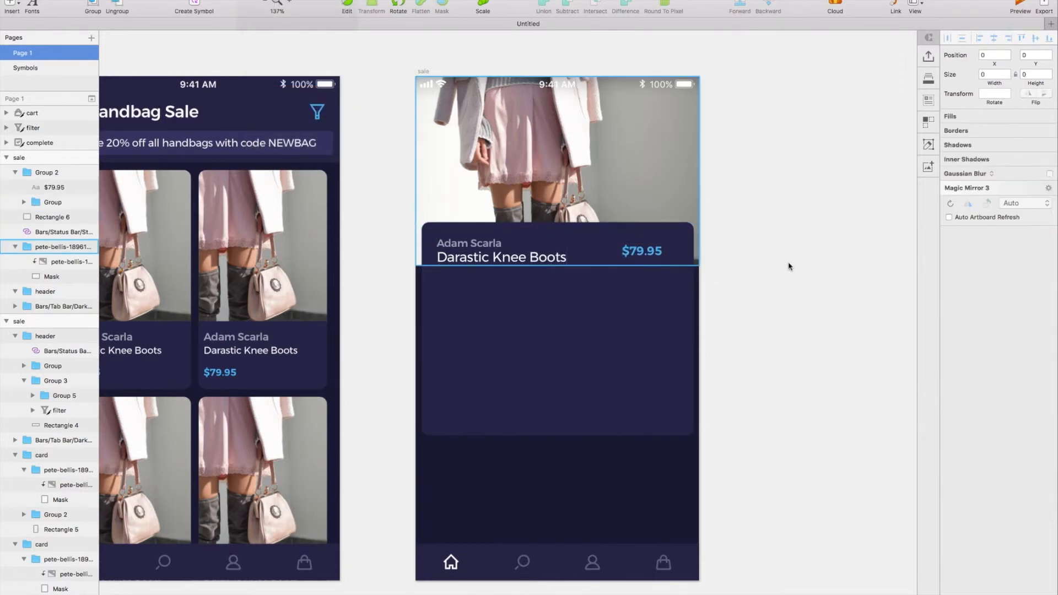
Move the price towards the card's right edge at Y 220, keeping a side margin similar to the product name's.
scroll(644, 254, left, 2)
double_click(645, 253)
drag(676, 251, 677, 250)
key(shift+Left)
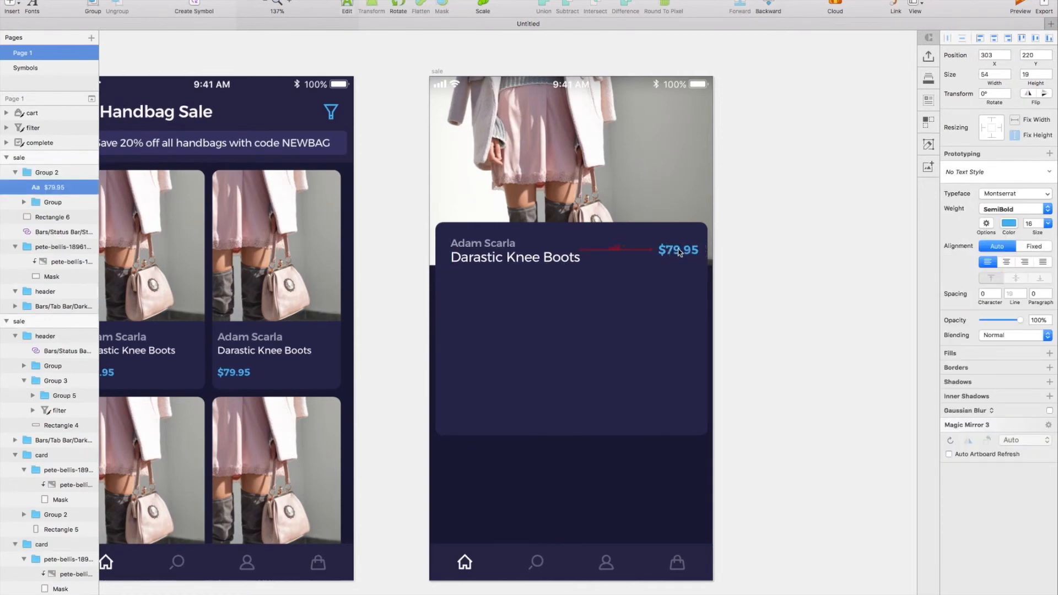
click(539, 263)
scroll(540, 263, right, 2)
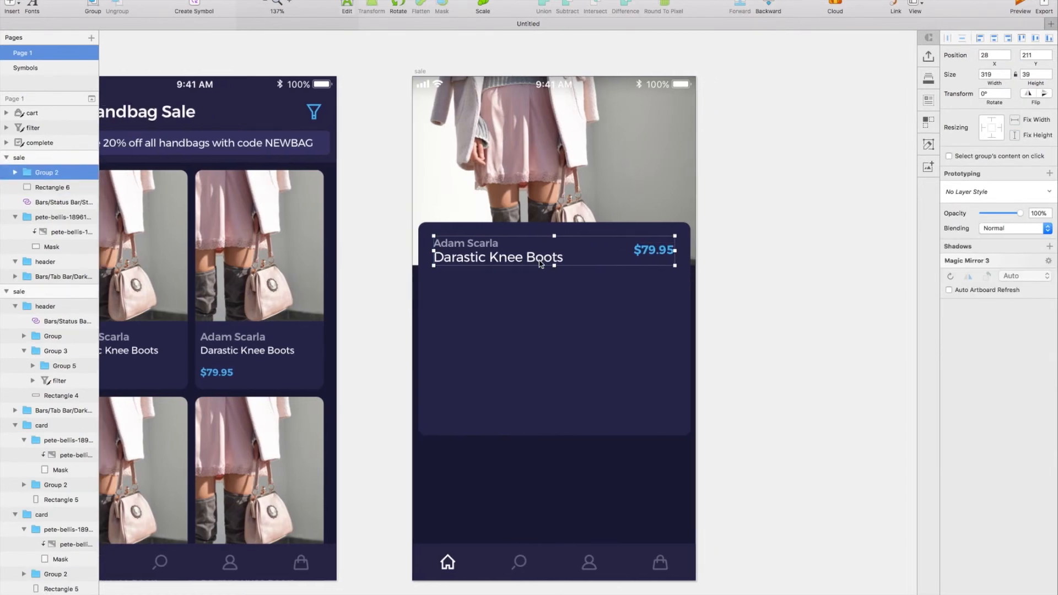
scroll(541, 264, right, 1)
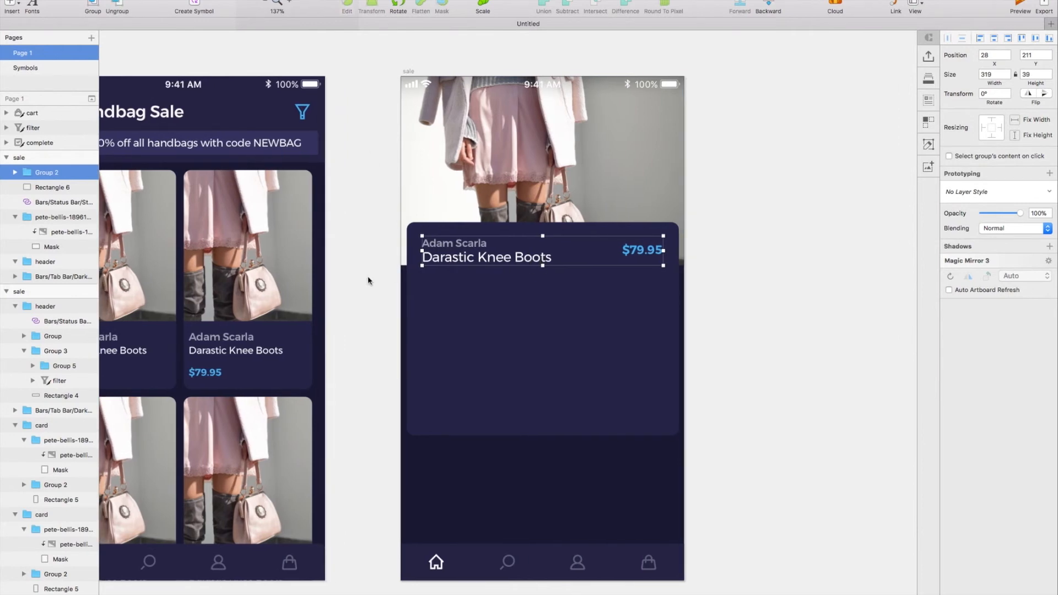
scroll(368, 280, left, 1)
Paste a copy of the product name below the original at X 28 and set its font size to 16.
double_click(497, 263)
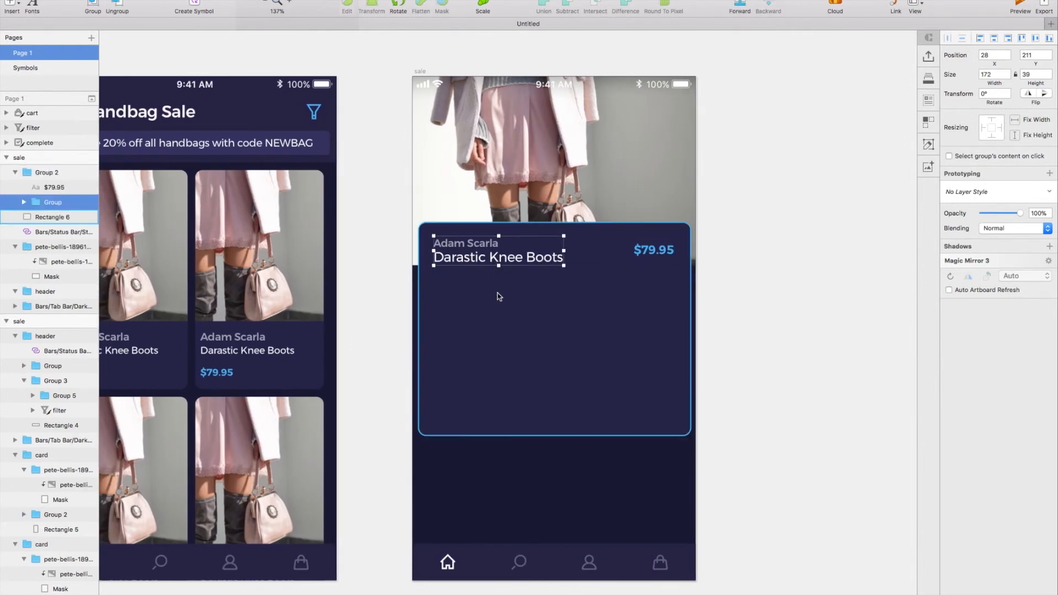
click(507, 258)
click(496, 307)
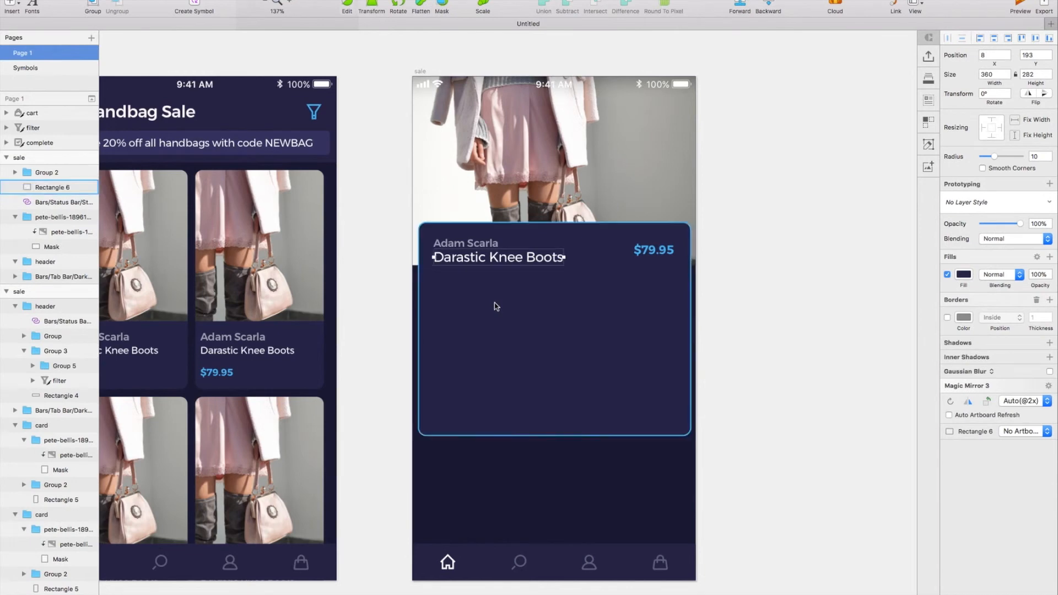
key(super+v)
drag(496, 292, 495, 278)
key(Down)
key(Down)
key(Return)
key(Return)
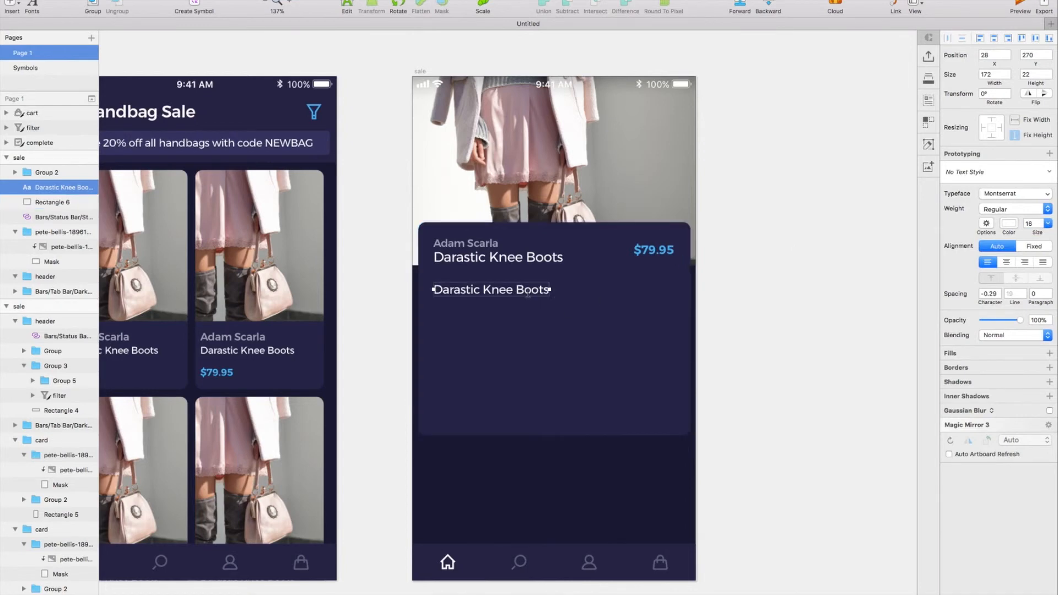
Replace the copied text with a knee boots description starting "Get the look with", 300 wide, with line spacing 21, at Y 260.
text(Get the look with Adam Scarla's hottest new set of kicks. Whether you're out for dinner, or in the club, these knee boots are the perfect accessory for you.)
key(Escape)
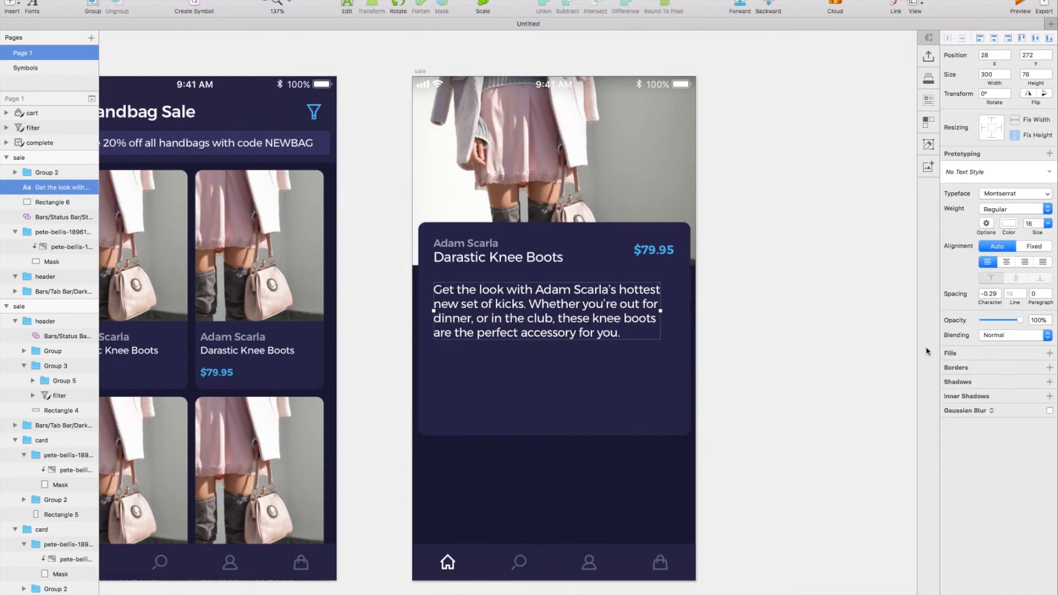
click(1023, 292)
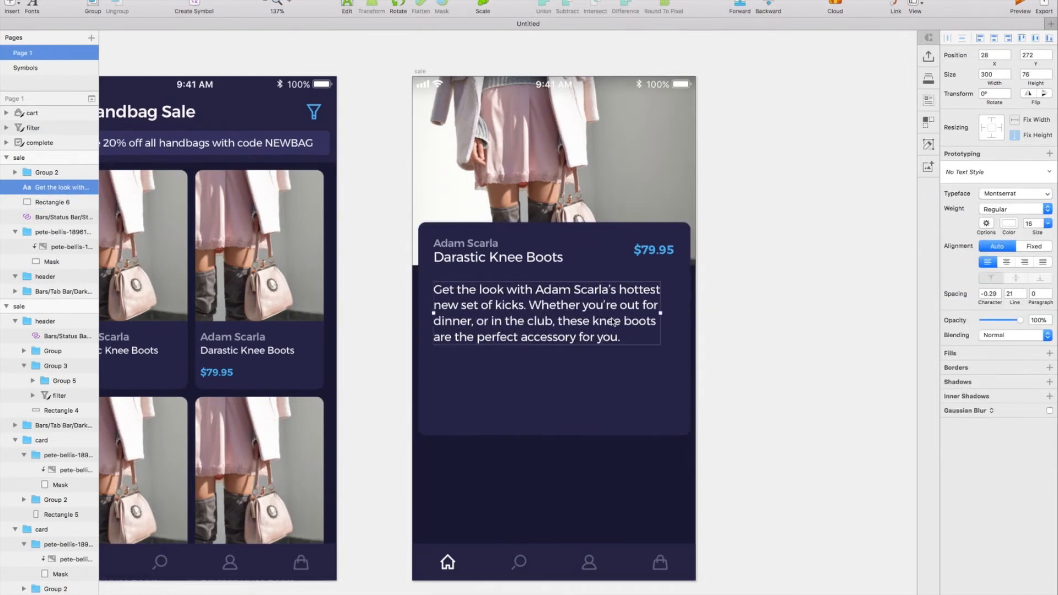
key(shift+Up)
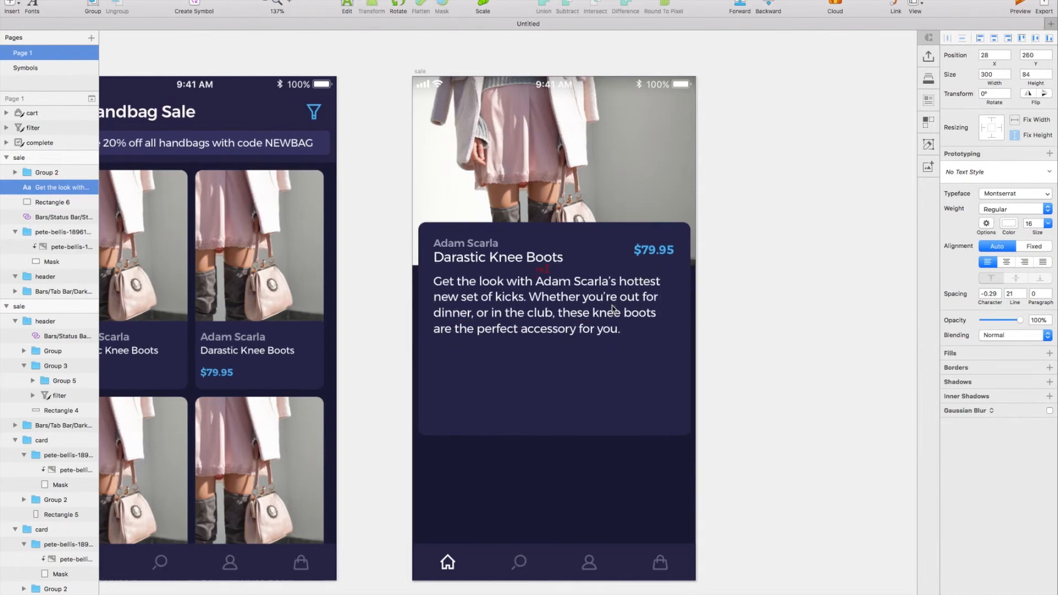
Duplicate the card's background rectangle and reduce the copy to a height of 50 at Y 344, below the description.
scroll(701, 378, right, 2)
click(654, 408)
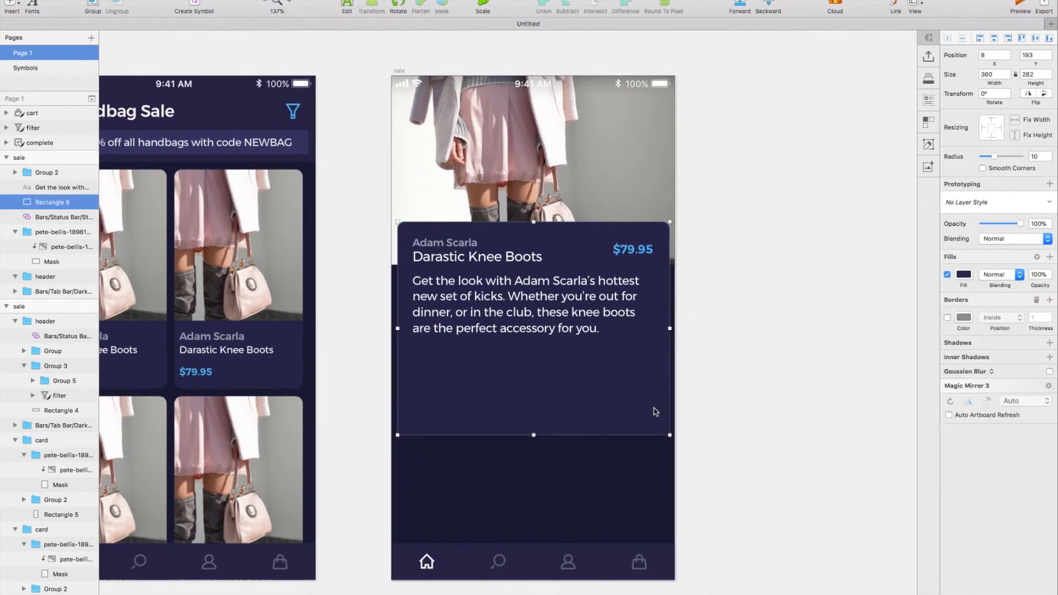
scroll(656, 412, down, 3)
scroll(561, 299, up, 3)
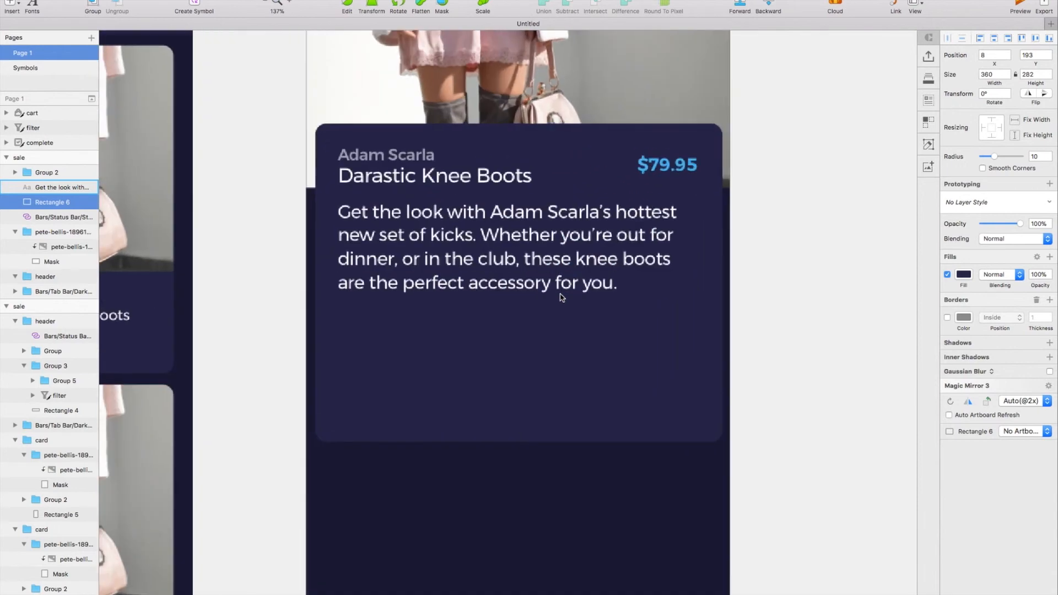
scroll(551, 220, up, 2)
key(super+d)
drag(519, 151, 519, 321)
click(1030, 73)
text(50)
key(Return)
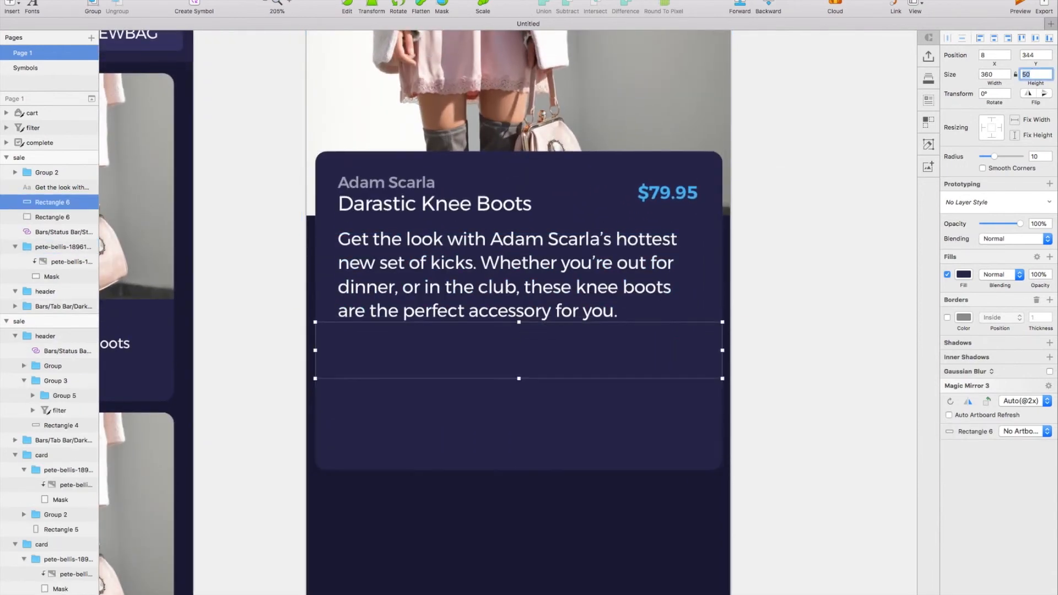
Set the strip rectangle's corner radius to 0 and move it down to Y 364, below the description.
drag(999, 159, 980, 158)
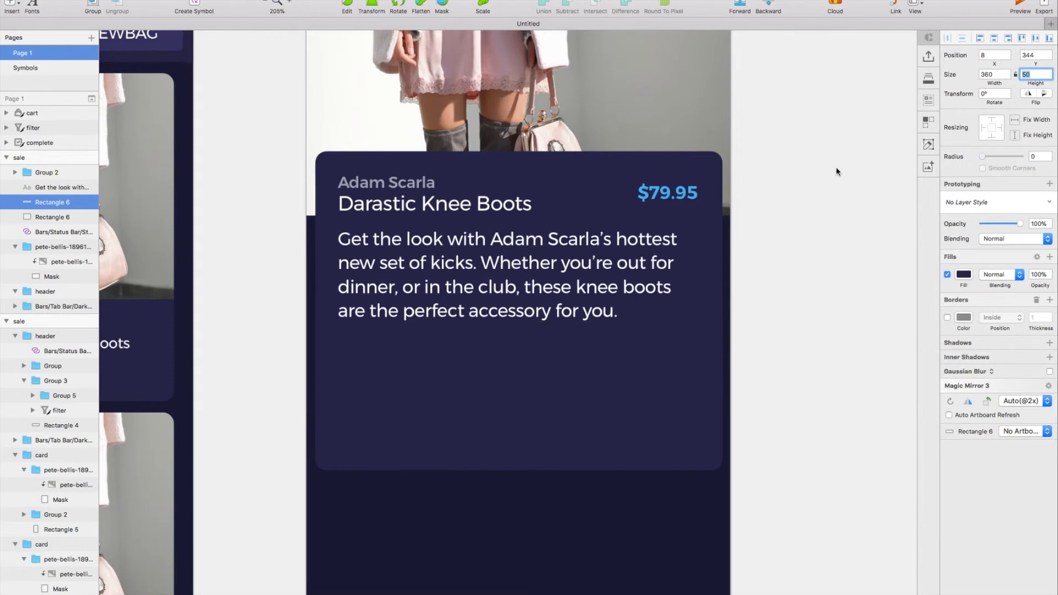
drag(600, 349, 602, 355)
key(super+z)
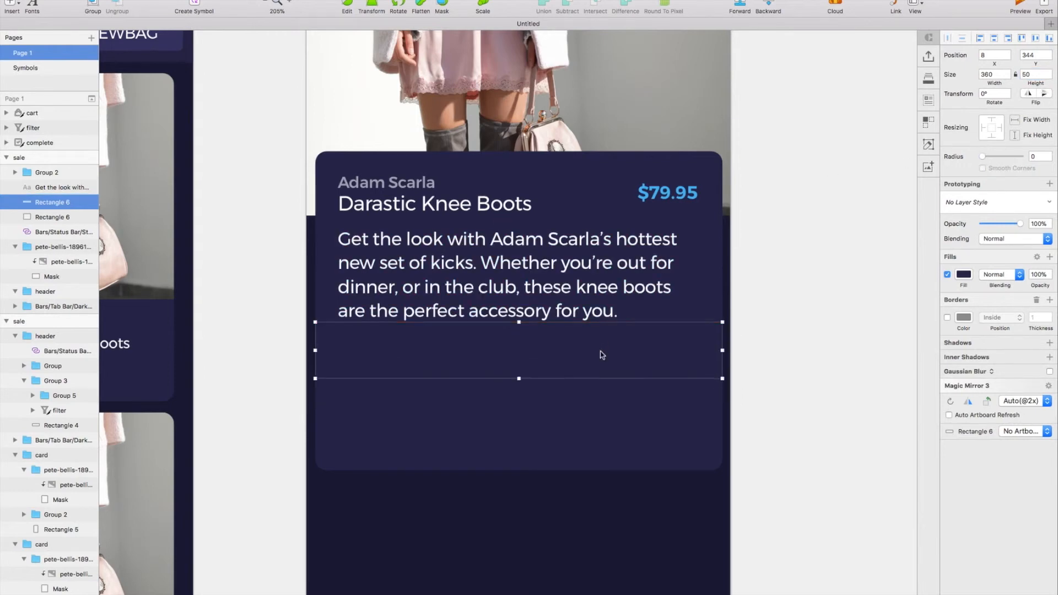
key(shift+Down)
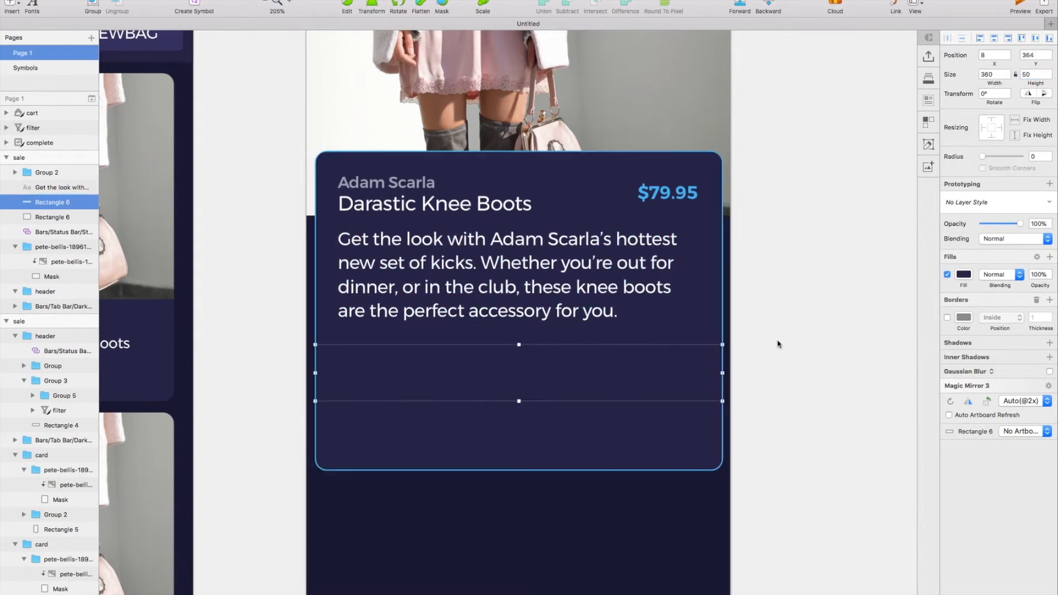
Add an inner shadow to the strip with Y 1 and blur 1, adjusting the sampled card color to purple 4F4F86.
click(989, 357)
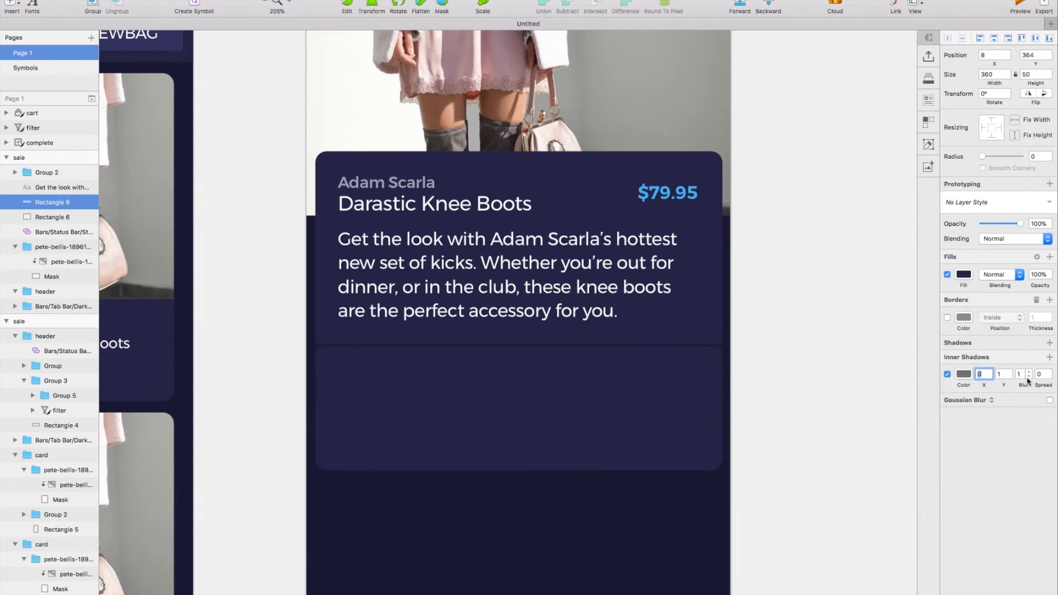
key(ctrl+c)
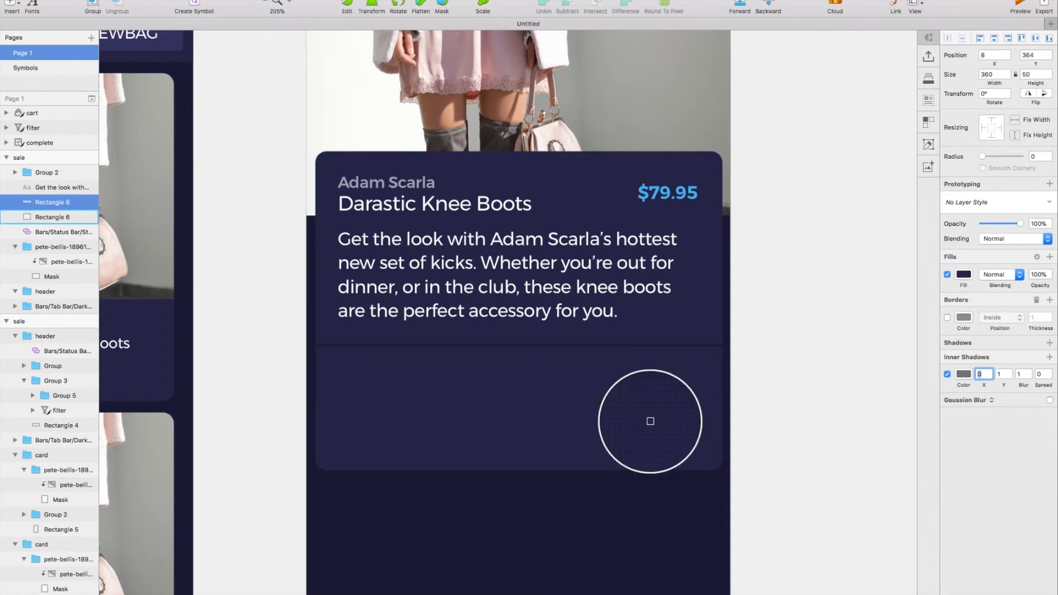
click(648, 432)
click(964, 379)
key(ctrl+c)
click(574, 429)
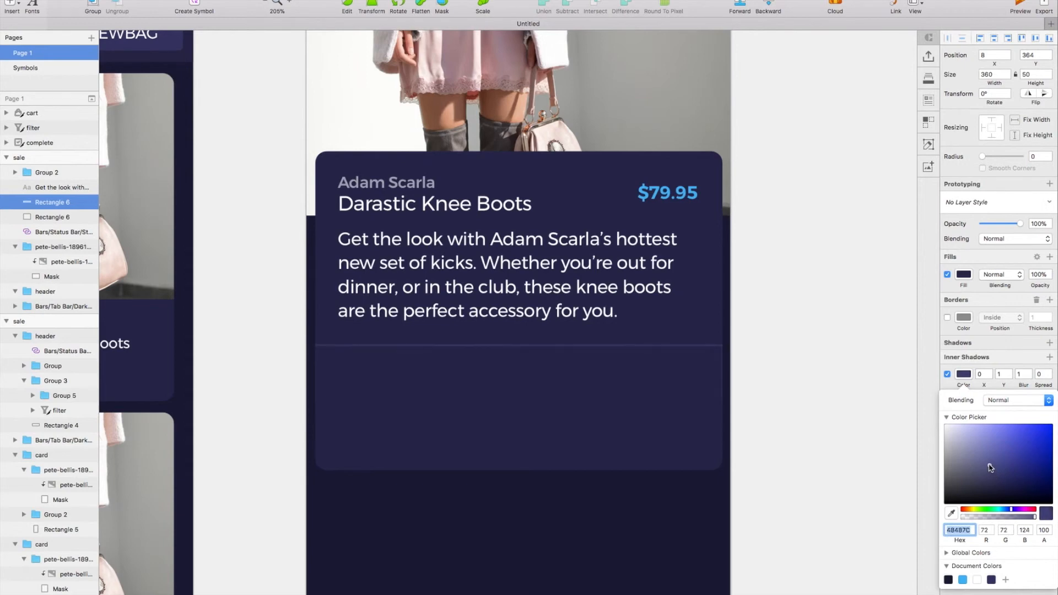
click(1012, 344)
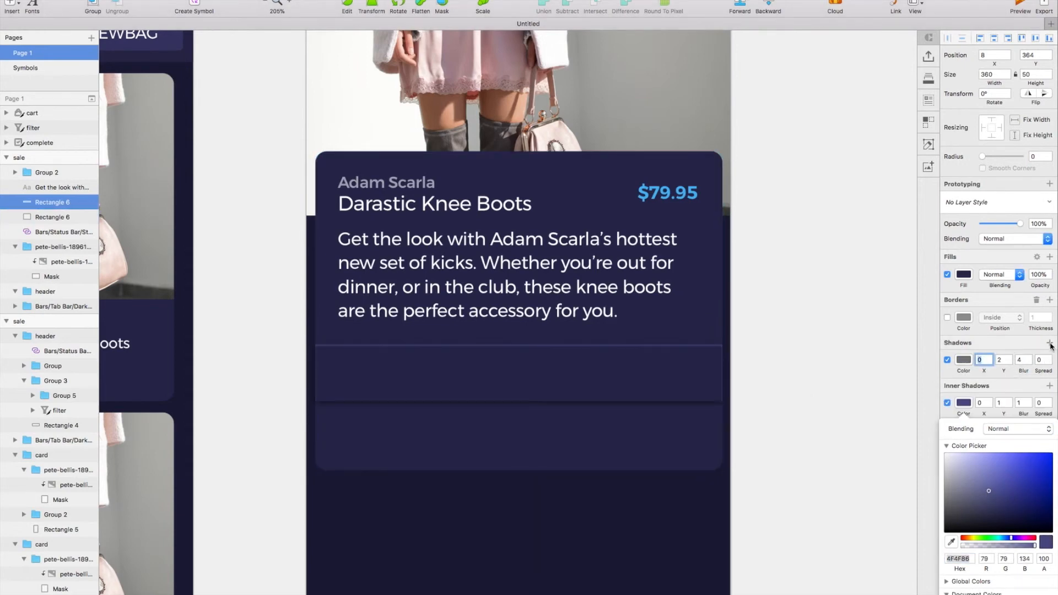
click(947, 361)
click(1035, 344)
Add a second inner shadow with Y -1 and the first one's color 4F4F86, with blur 0 on both.
click(1049, 357)
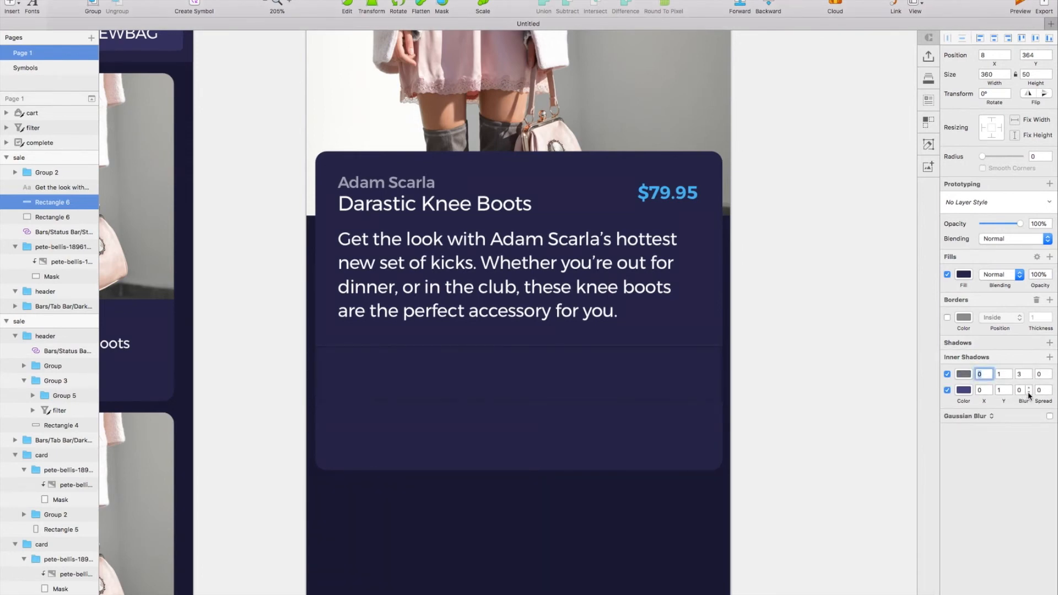
click(1009, 377)
click(1008, 377)
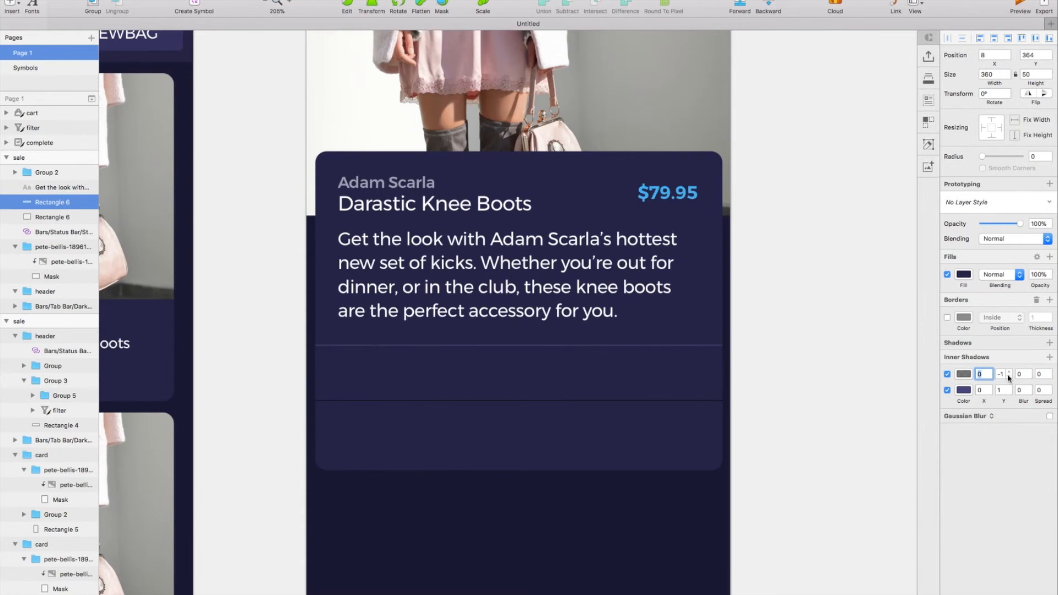
click(964, 375)
key(ctrl+c)
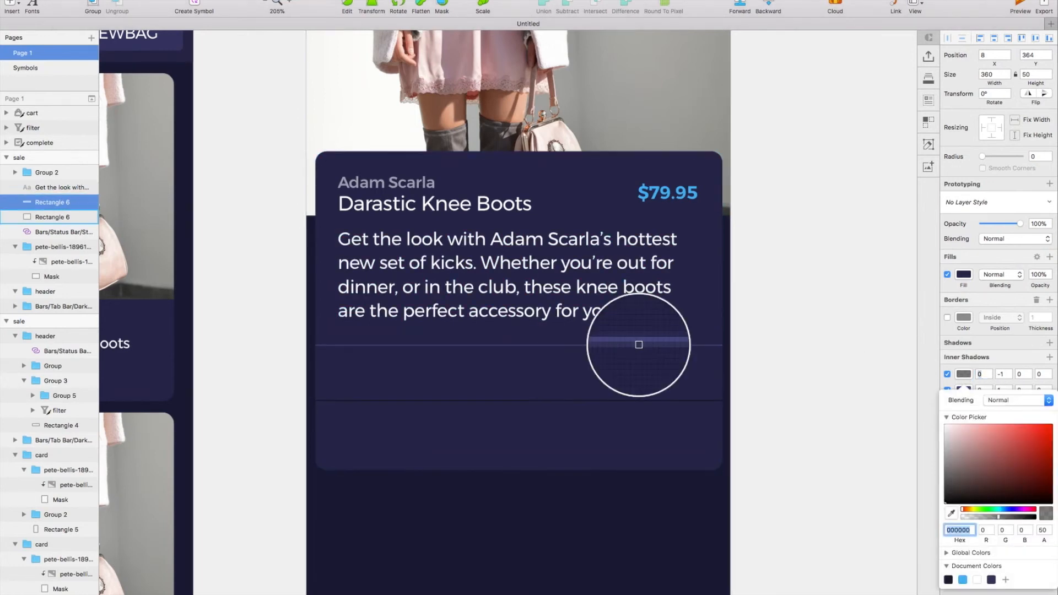
click(638, 346)
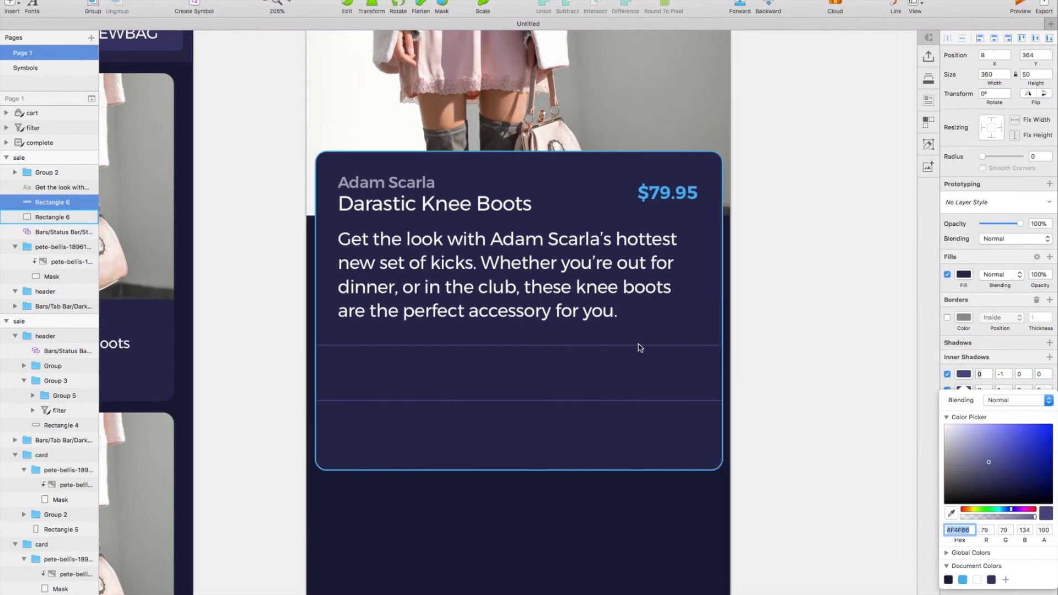
Duplicate the strip rectangle and halve the copy's width to 180.
scroll(667, 365, left, 3)
click(643, 401)
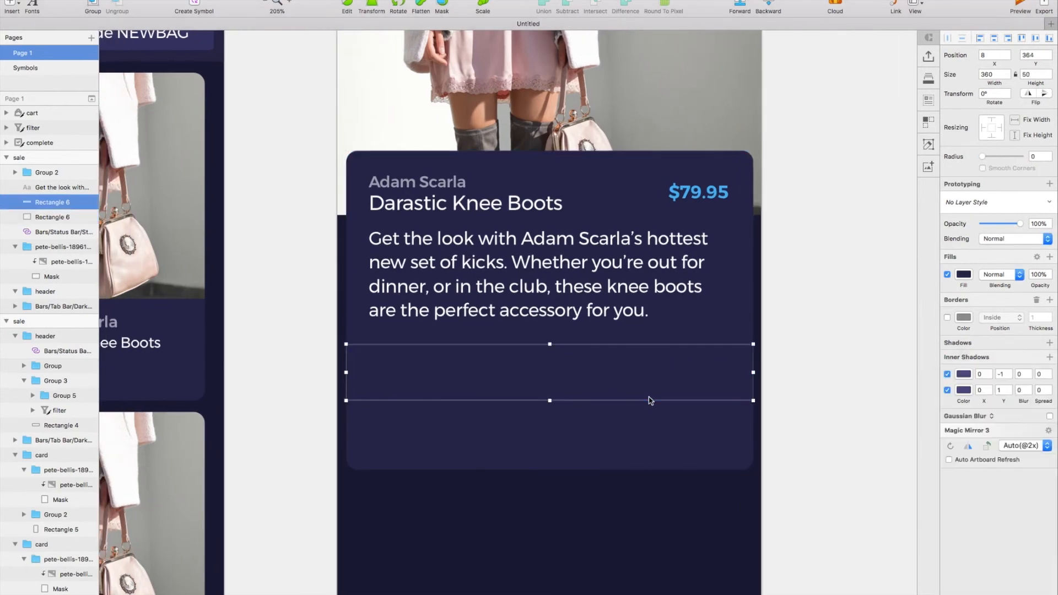
key(ctrl+d)
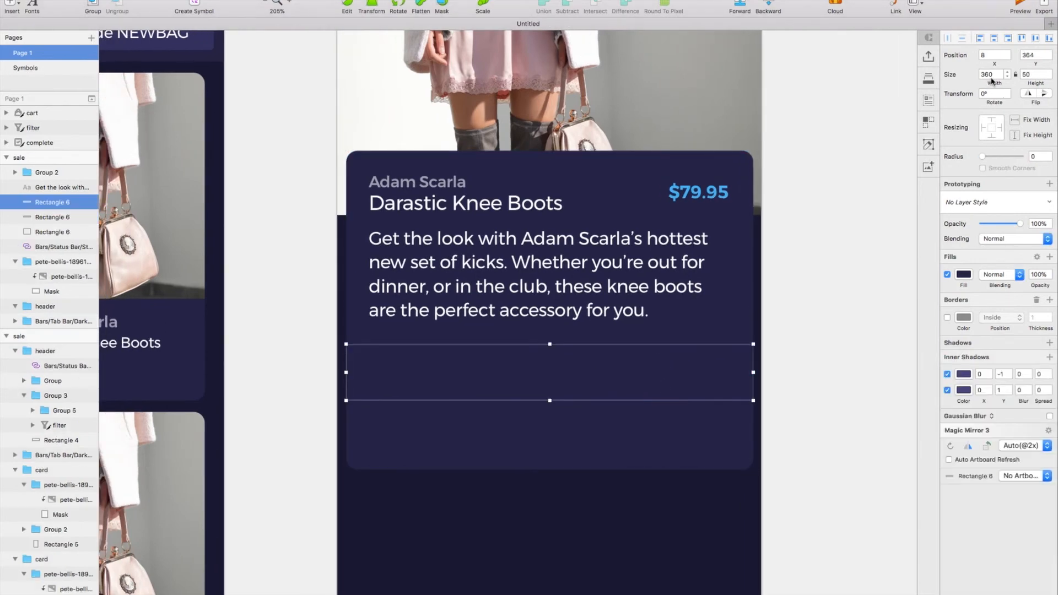
text(2)
key(Return)
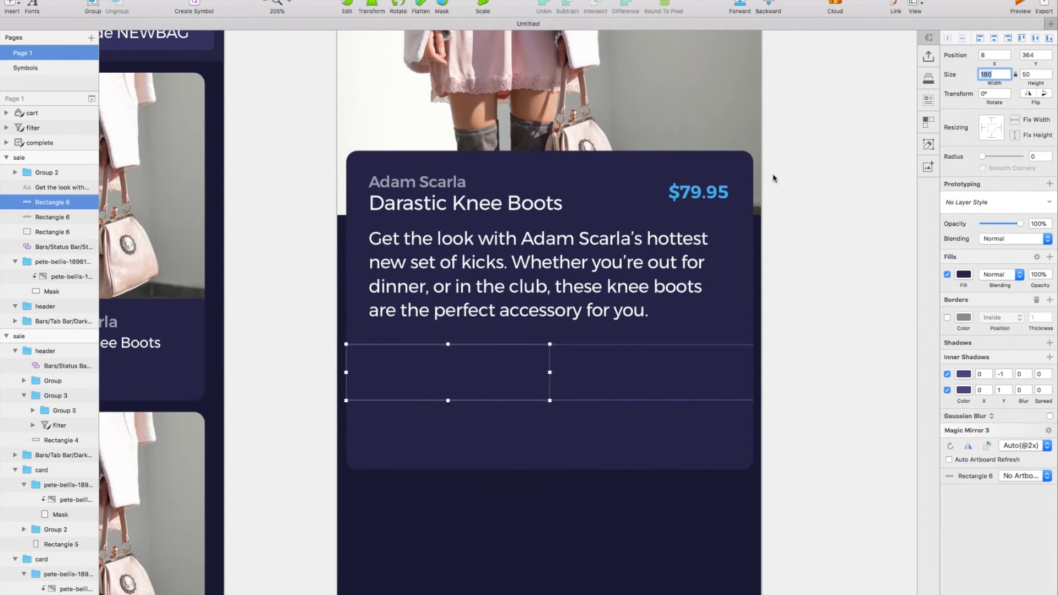
Place a copy of the description text in the half-width rectangle and replace its text with "Select a size".
scroll(774, 178, left, 2)
click(488, 259)
drag(488, 260, 468, 384)
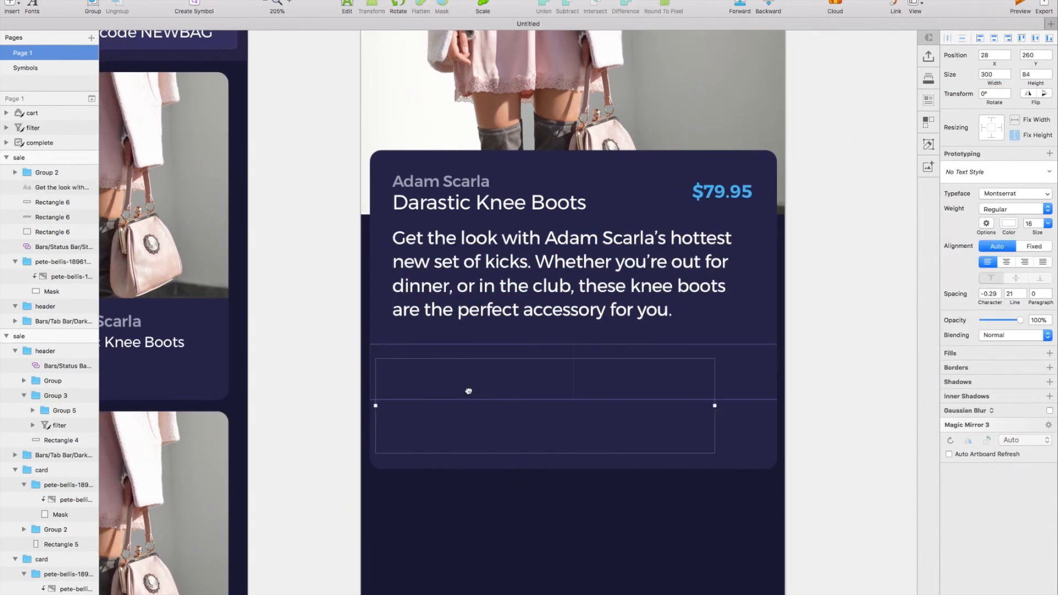
double_click(472, 385)
click(603, 385)
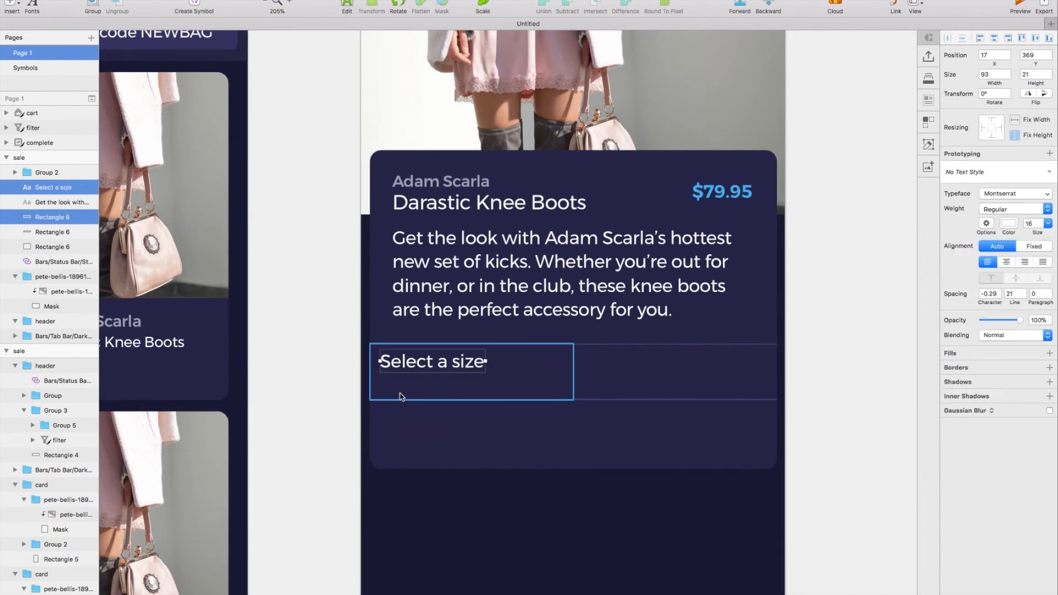
Center the "Select a size" text vertically in the half-width rectangle and nudge it to X 20.
shift+click(401, 396)
click(175, 1)
mouse_move(258, 1)
mouse_move(296, 81)
click(373, 131)
click(450, 411)
click(427, 373)
key(Left)
key(Left)
key(shift+Right)
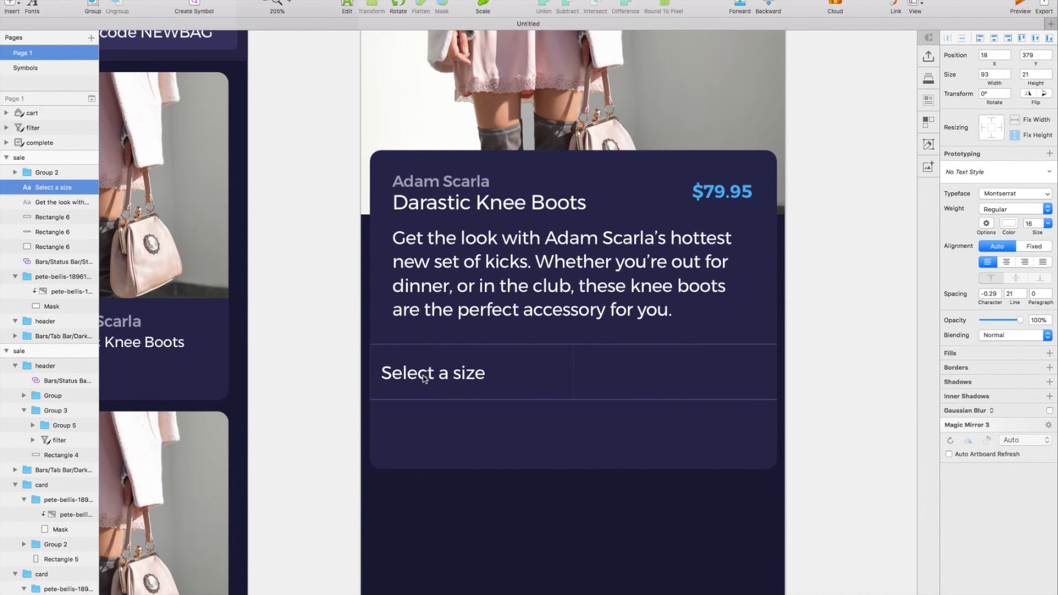
key(shift+Right)
key(shift+Left)
key(Right)
key(Right)
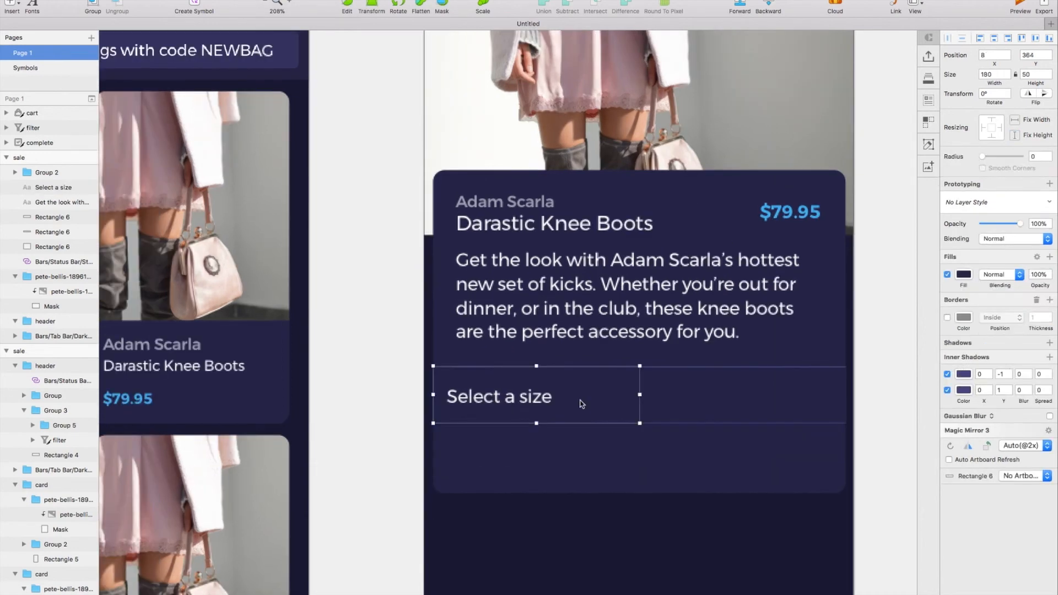
Paste the down arrow icon at X 160 beside the size label and align it vertically with the half-width rectangle.
key(super+v)
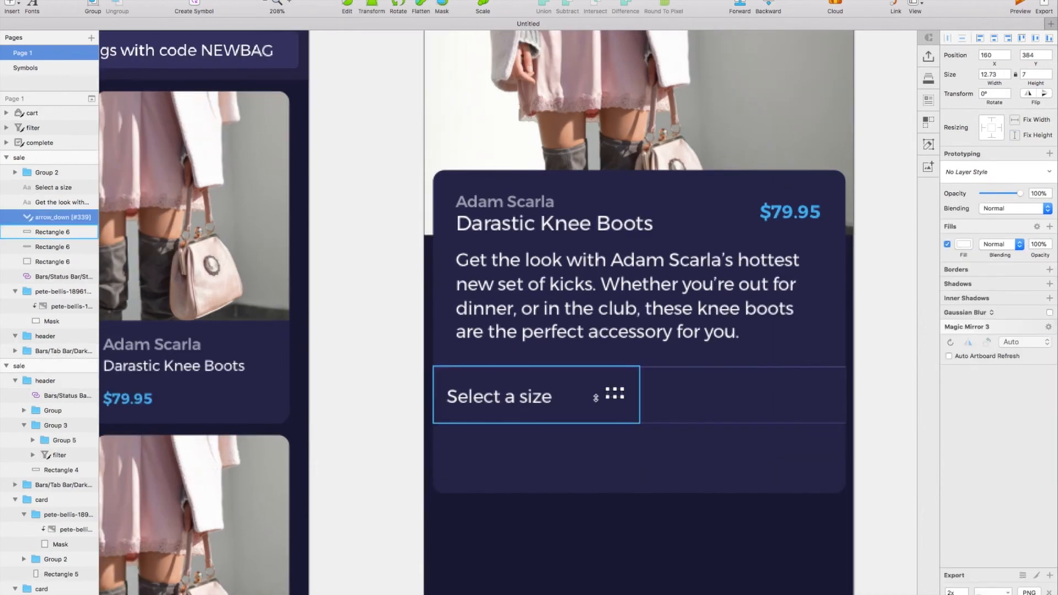
shift+click(622, 382)
click(260, 1)
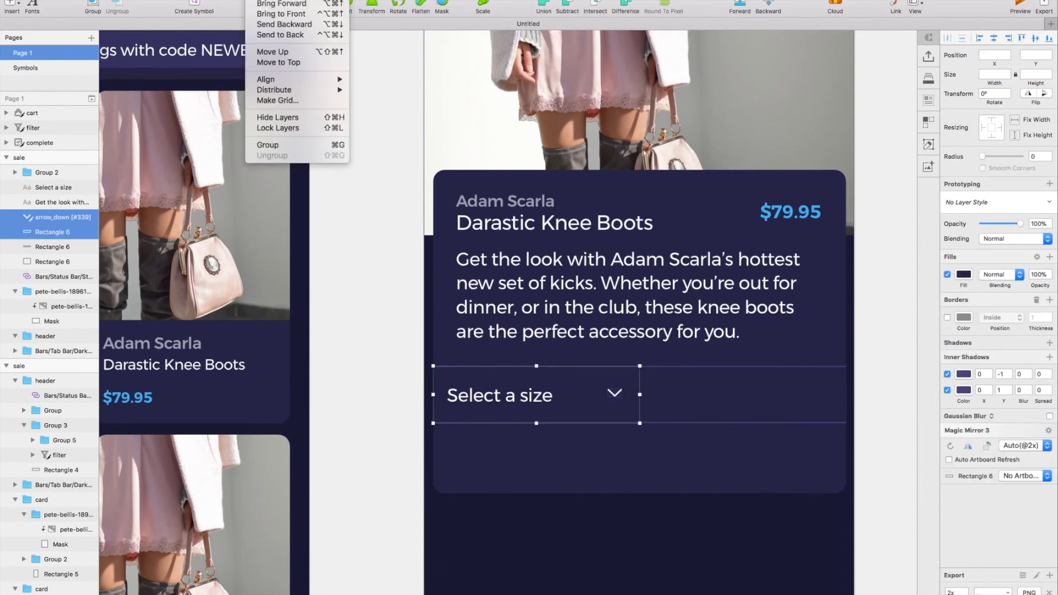
mouse_move(315, 81)
click(384, 138)
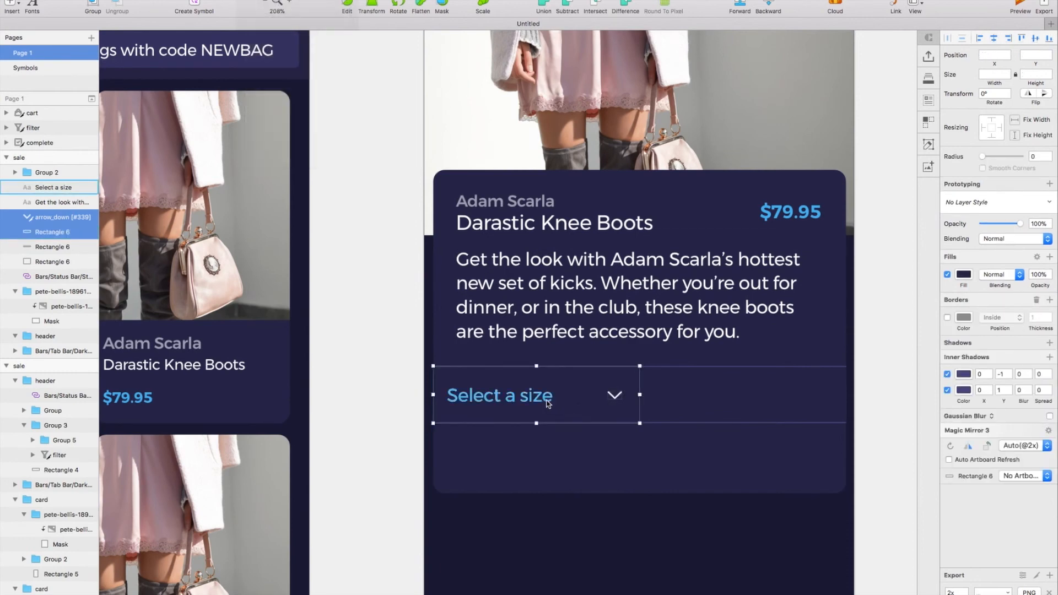
Group the size label with the arrow, group both with their rectangle, and place a copy at X 188.
click(556, 392)
shift+click(610, 395)
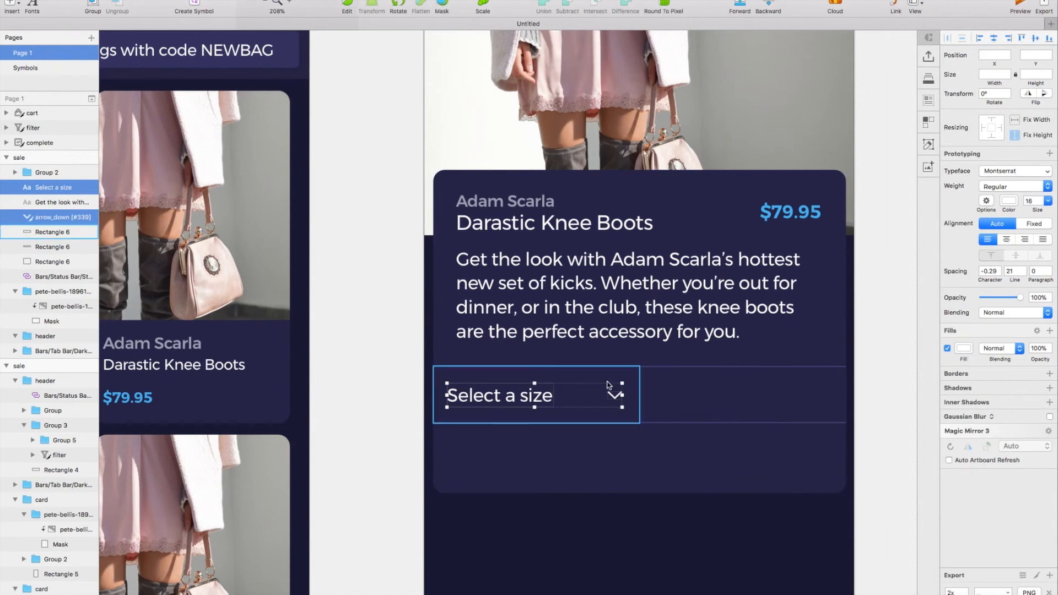
key(super+g)
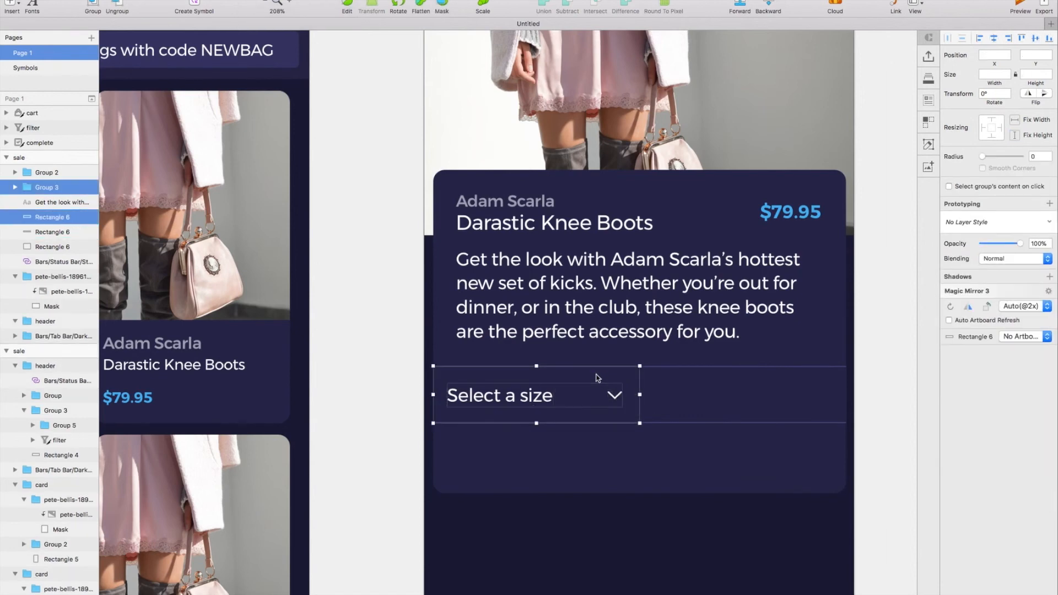
key(super+g)
drag(494, 379, 693, 377)
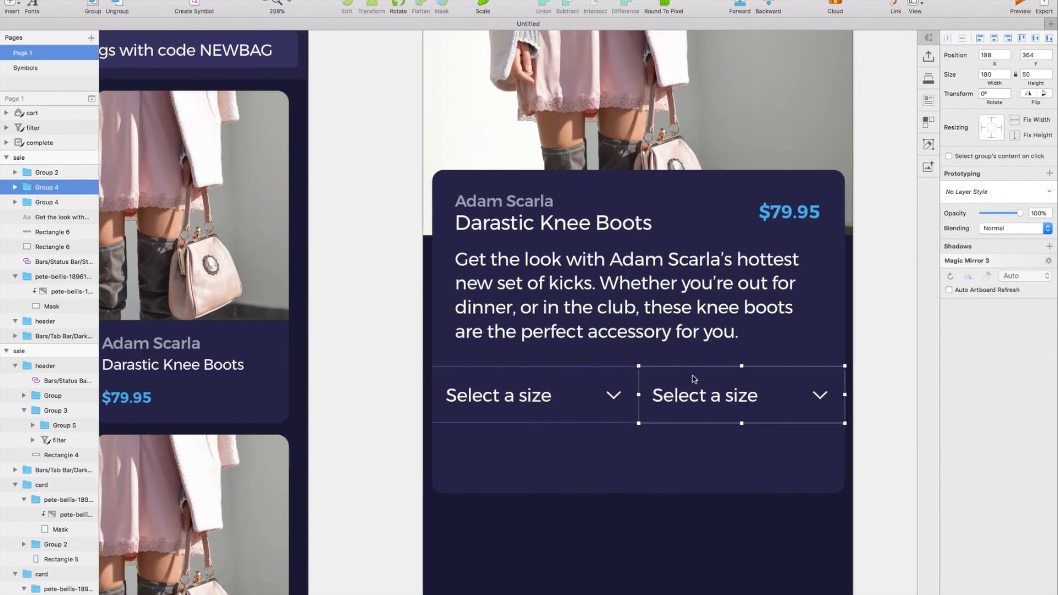
Change the copied group's label to "Pink" and shift it to X 220 to leave room for a color swatch.
scroll(693, 378, right, 3)
double_click(646, 402)
double_click(646, 403)
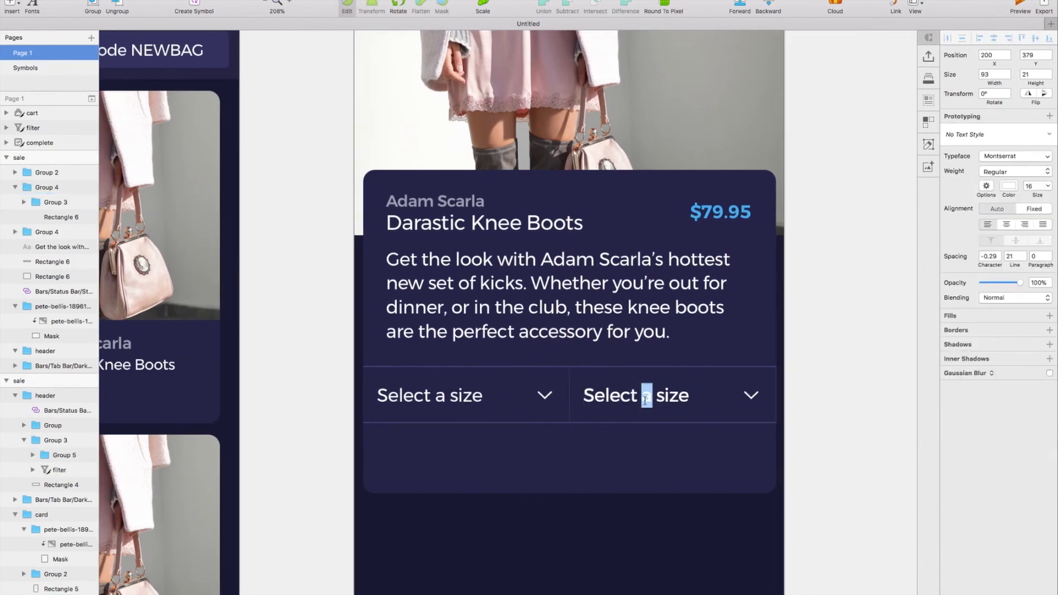
double_click(647, 403)
text(Pink)
key(Escape)
key(shift+Right)
key(shift+Right)
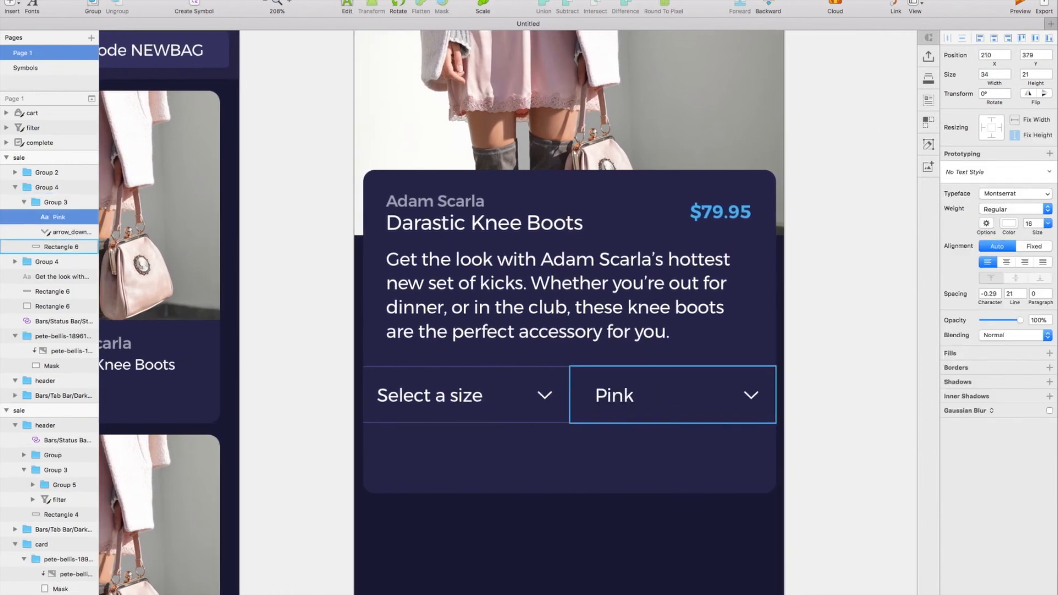
Draw a circle about 10 px wide before the "Pink" label at X 201, Y 383 and turn off its border.
click(15, 6)
mouse_move(43, 16)
click(137, 64)
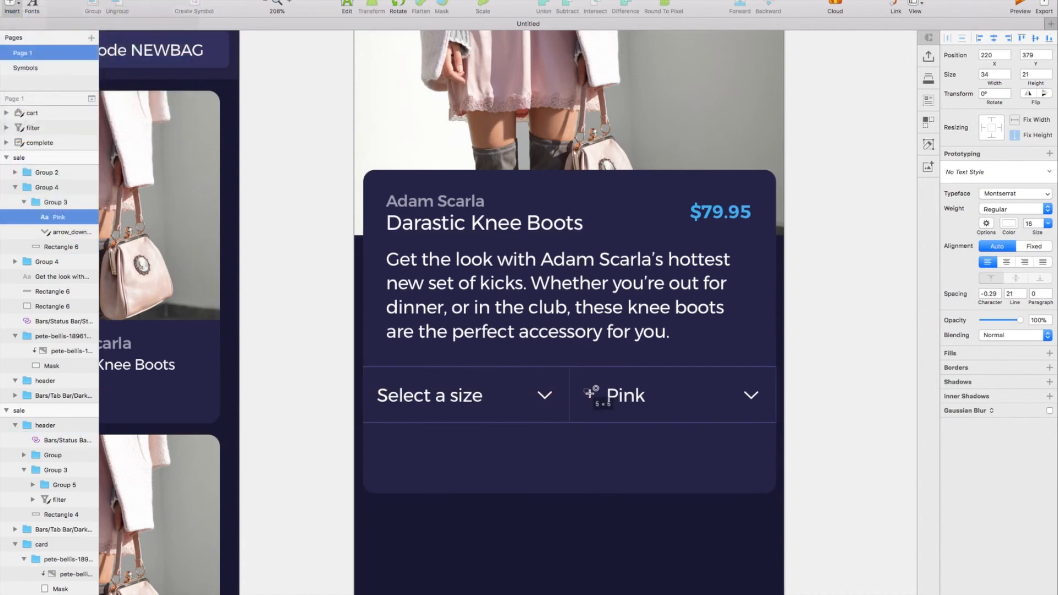
drag(585, 389, 597, 400)
click(946, 288)
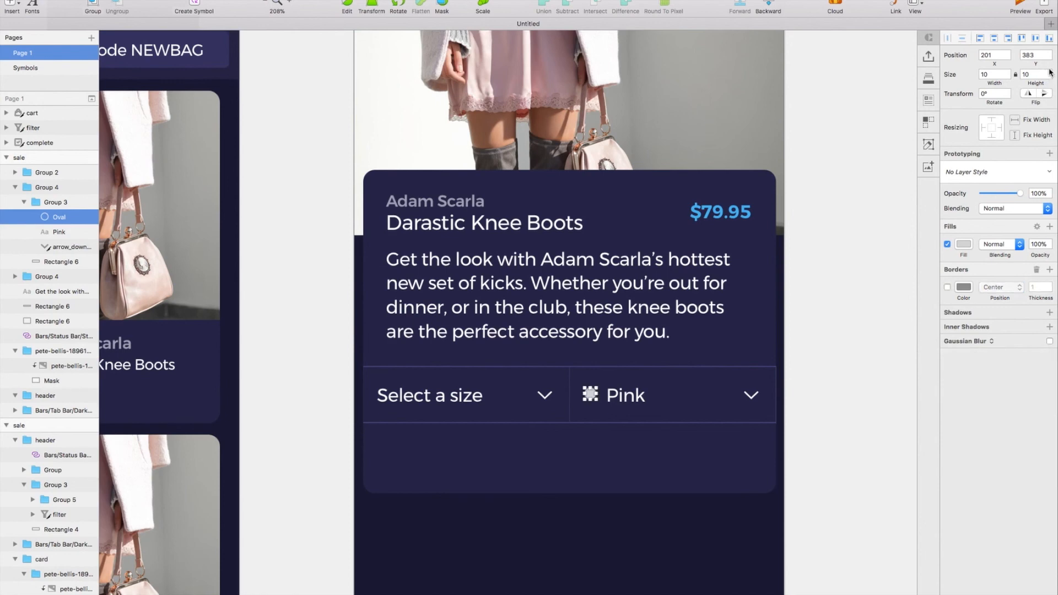
Resize the circle to 12 × 12 and fill it with a pink sampled from the photo, adjusted to E5CEC8.
key(ctrl+c)
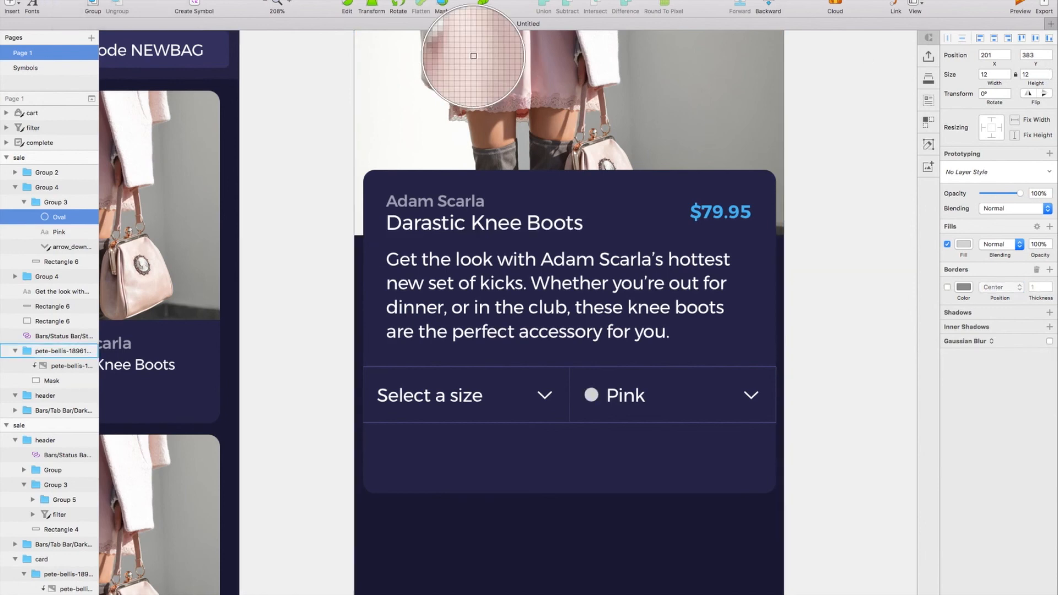
click(474, 56)
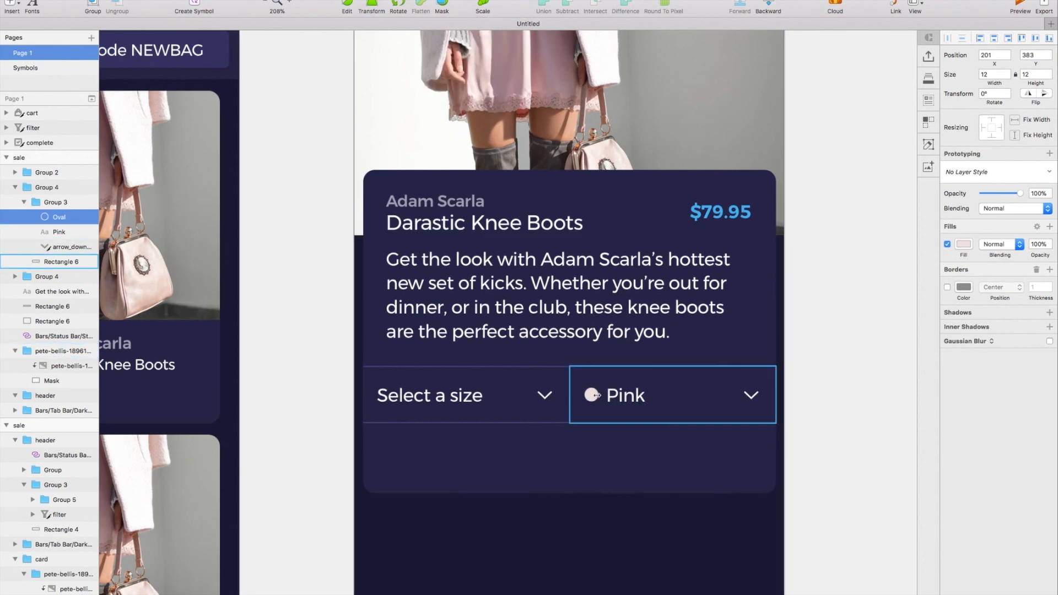
click(963, 245)
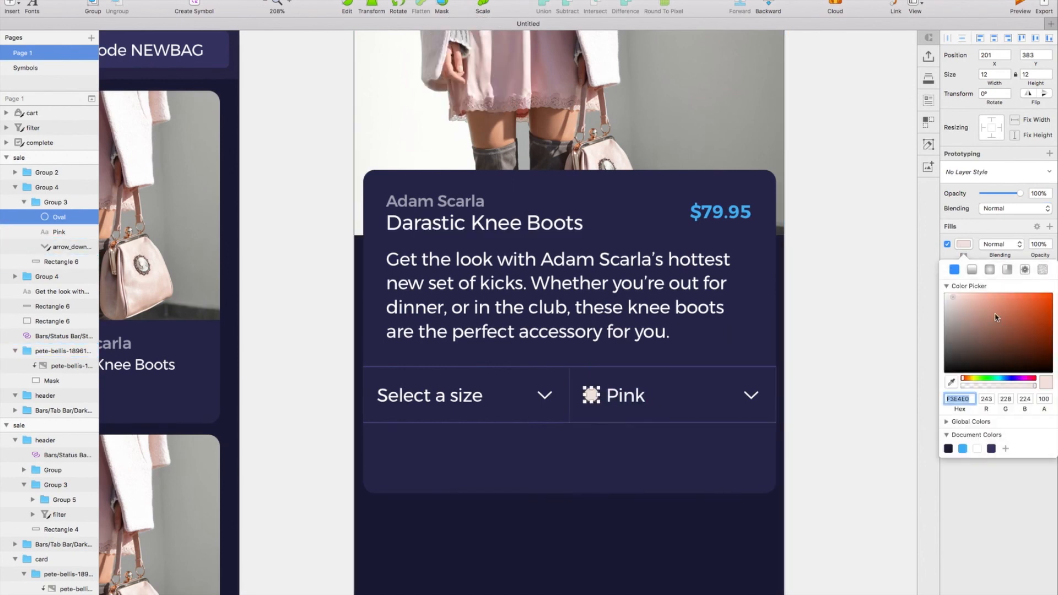
click(958, 300)
Align the pink circle and the "Pink" label vertically with each other and group them.
shift+click(625, 395)
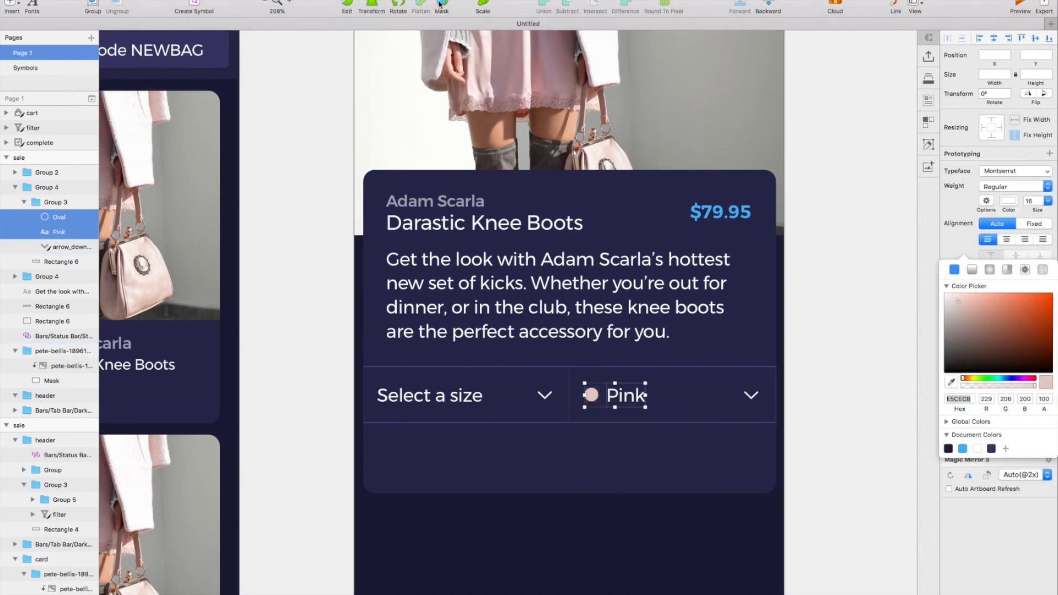
click(256, 1)
mouse_move(298, 79)
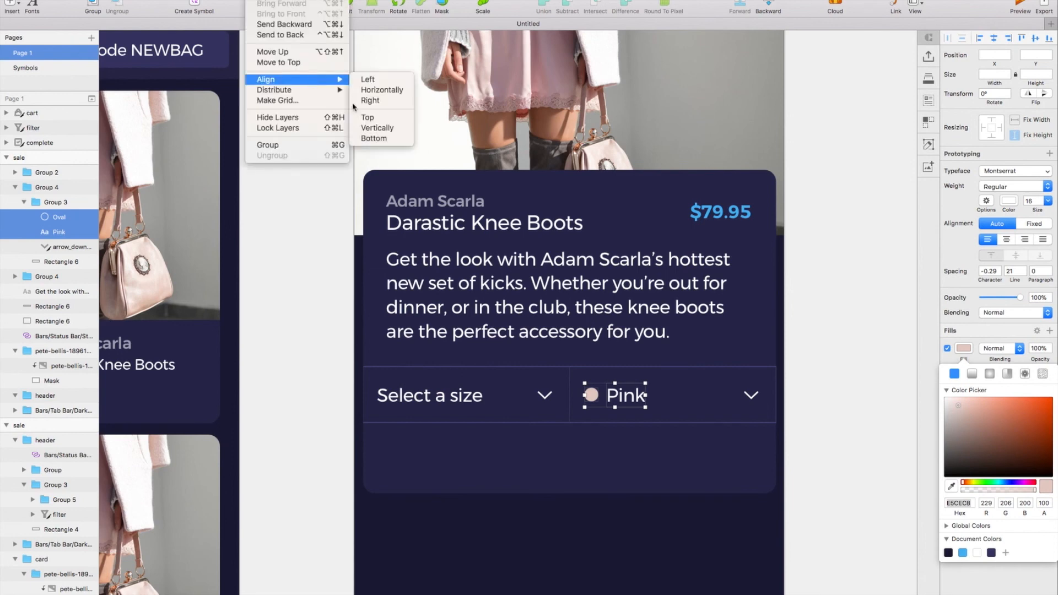
click(396, 129)
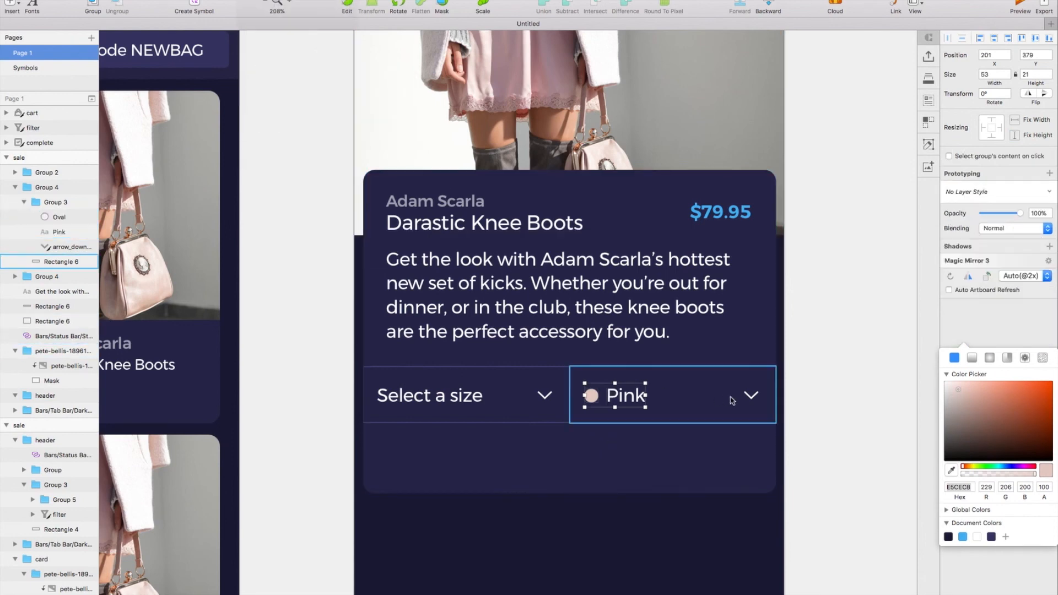
key(super+g)
Align the "Pink" swatch group vertically with its down arrow and group the two.
shift+click(749, 397)
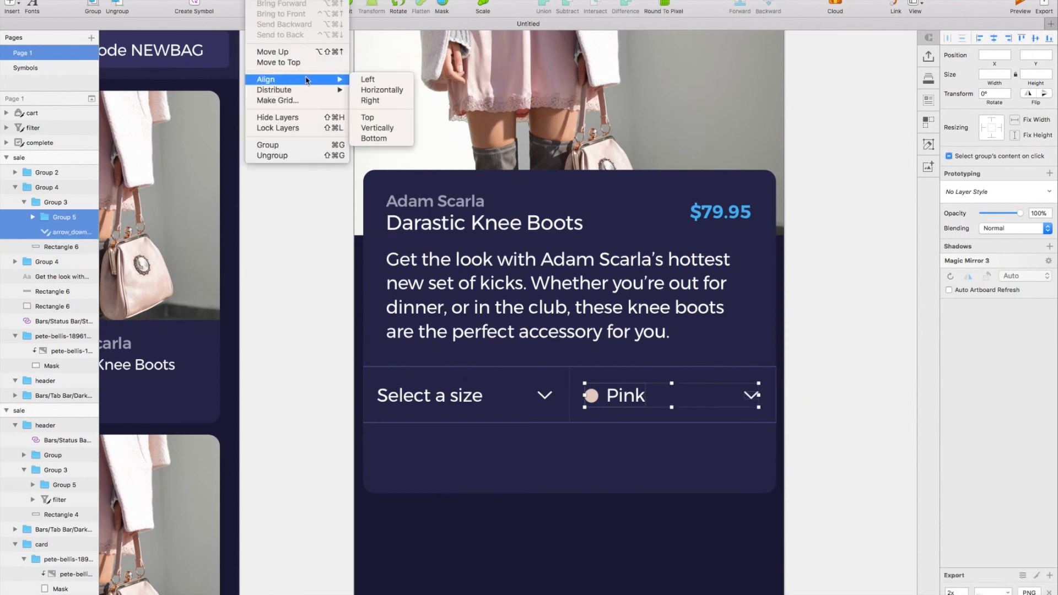
click(386, 129)
key(super+g)
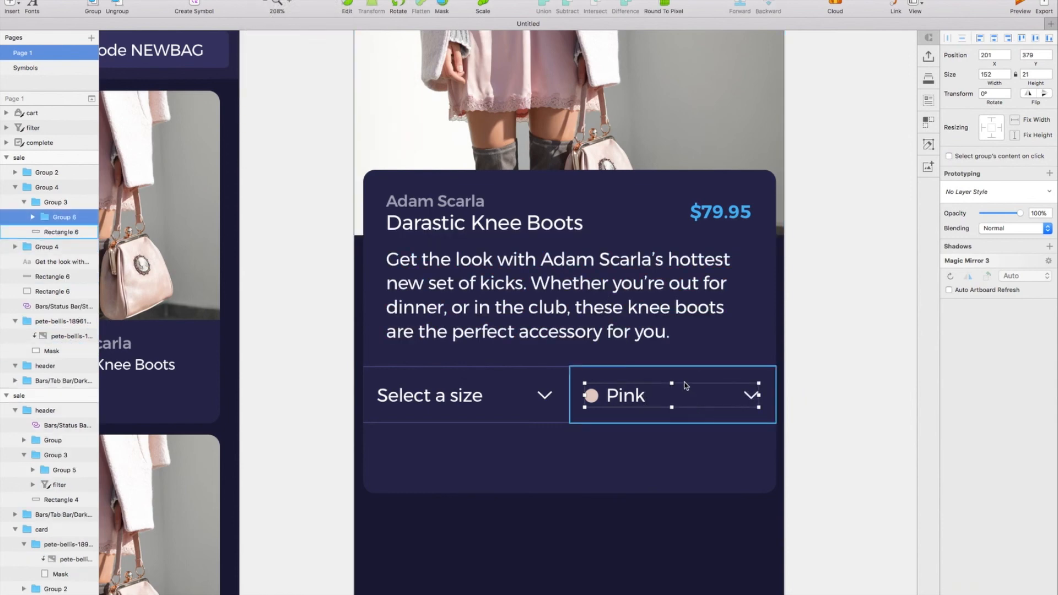
click(684, 381)
scroll(606, 458, right, 3)
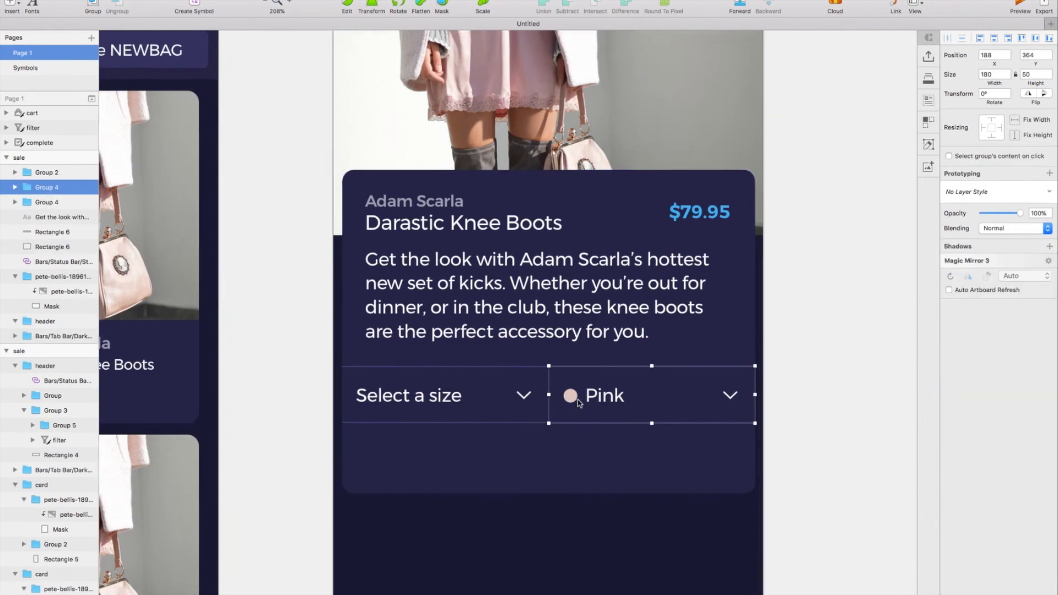
click(571, 485)
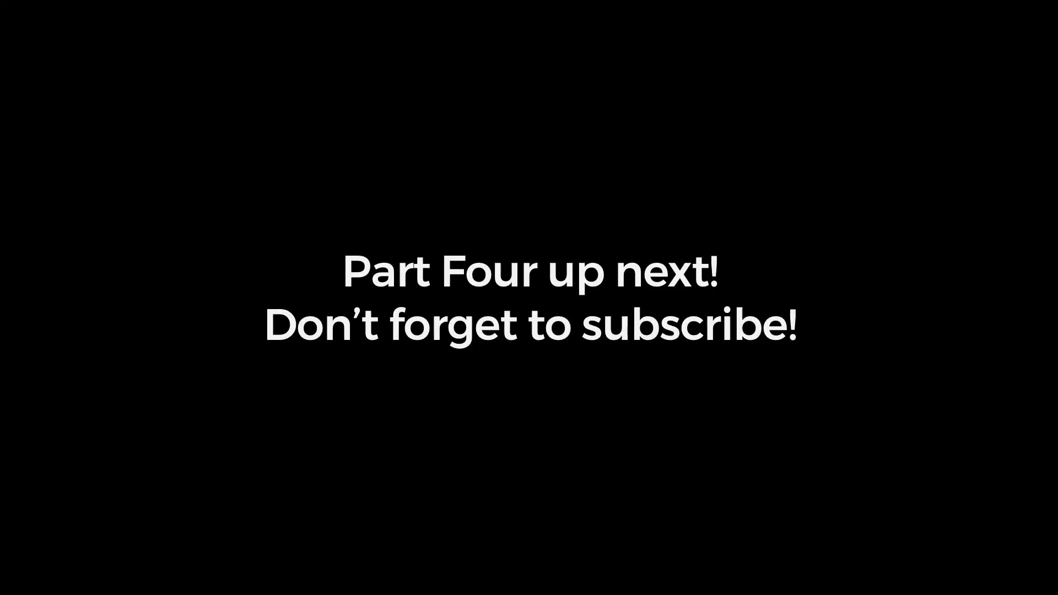